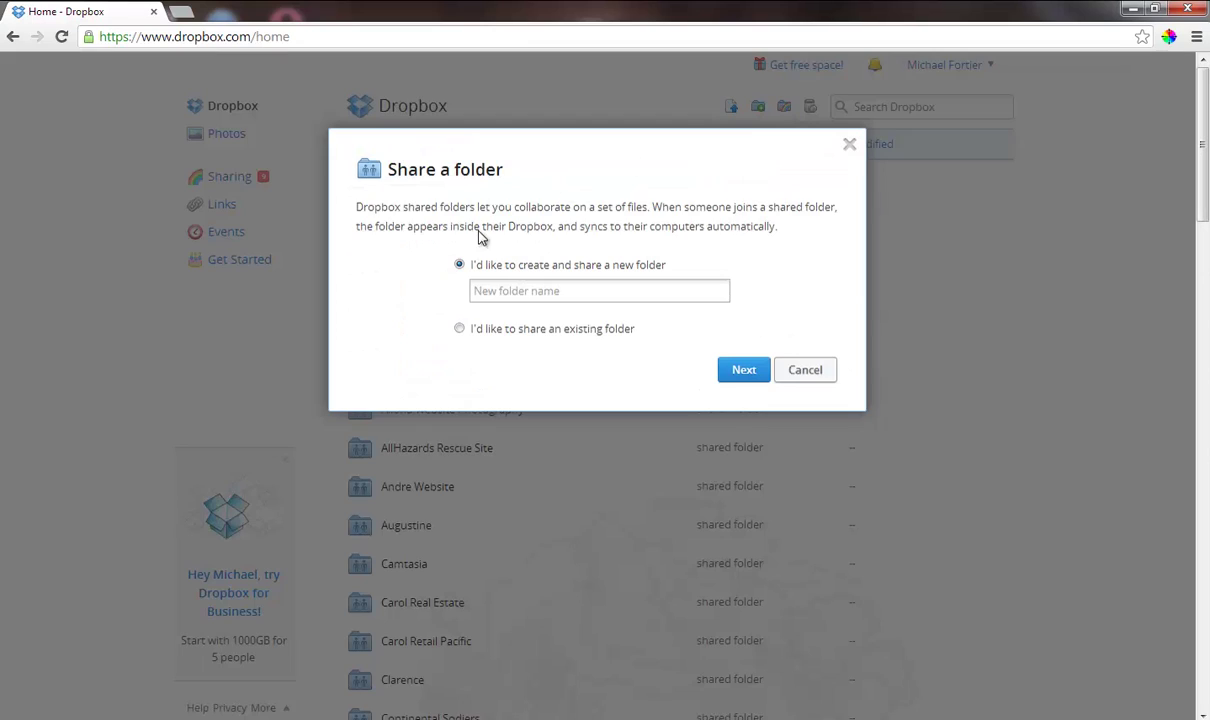
- Create a new shared folder named with the client's first name plus "Forklift Safety" and enter the client's e-mail as the invited member
click(535, 290)
text(G)
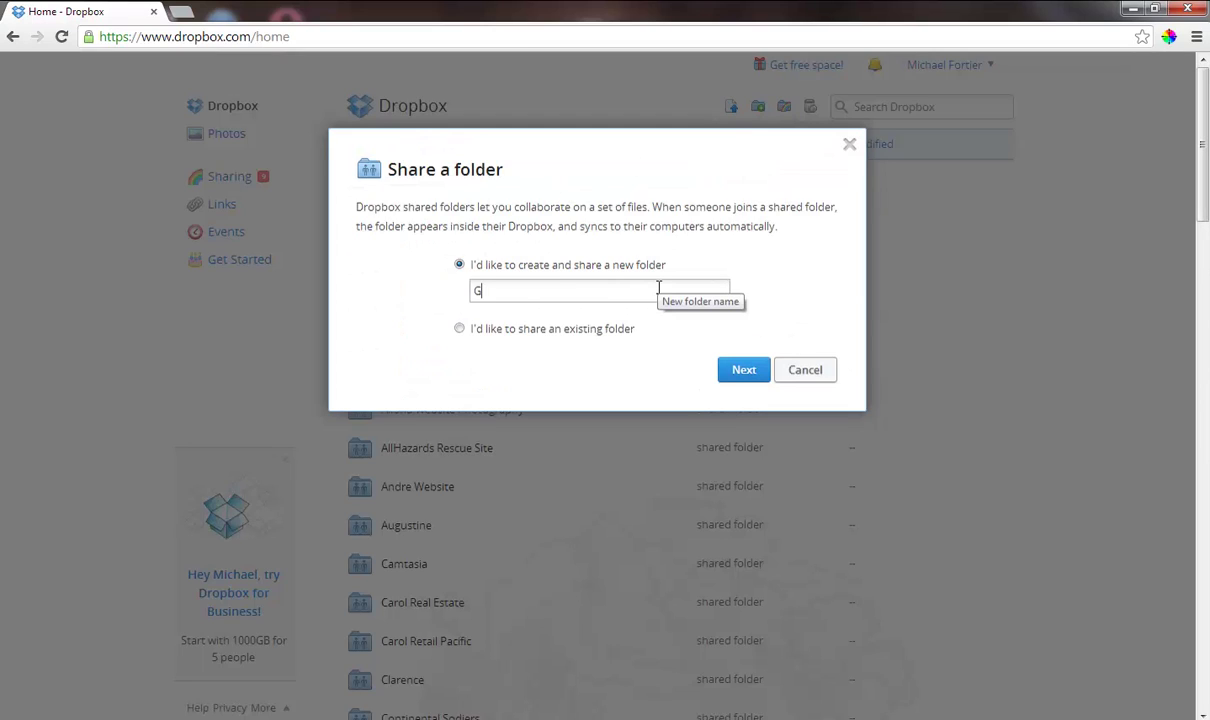
text(ary Forklift Safety)
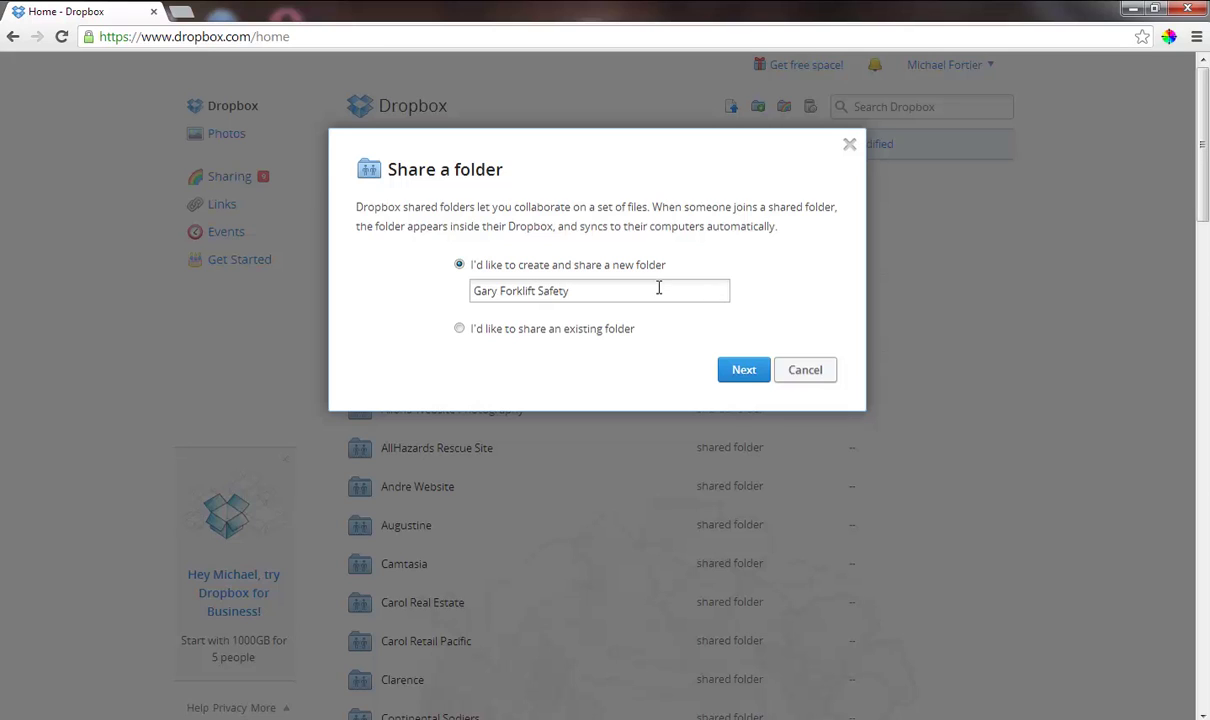
click(743, 370)
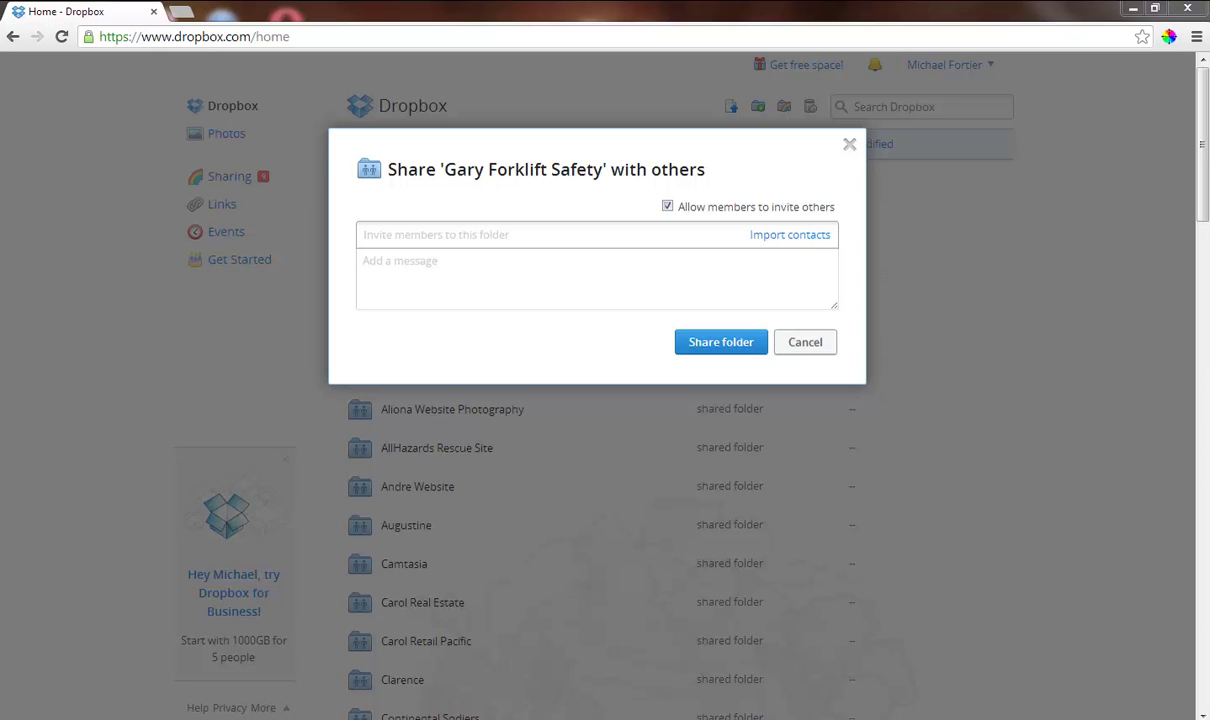
key(ctrl+v)
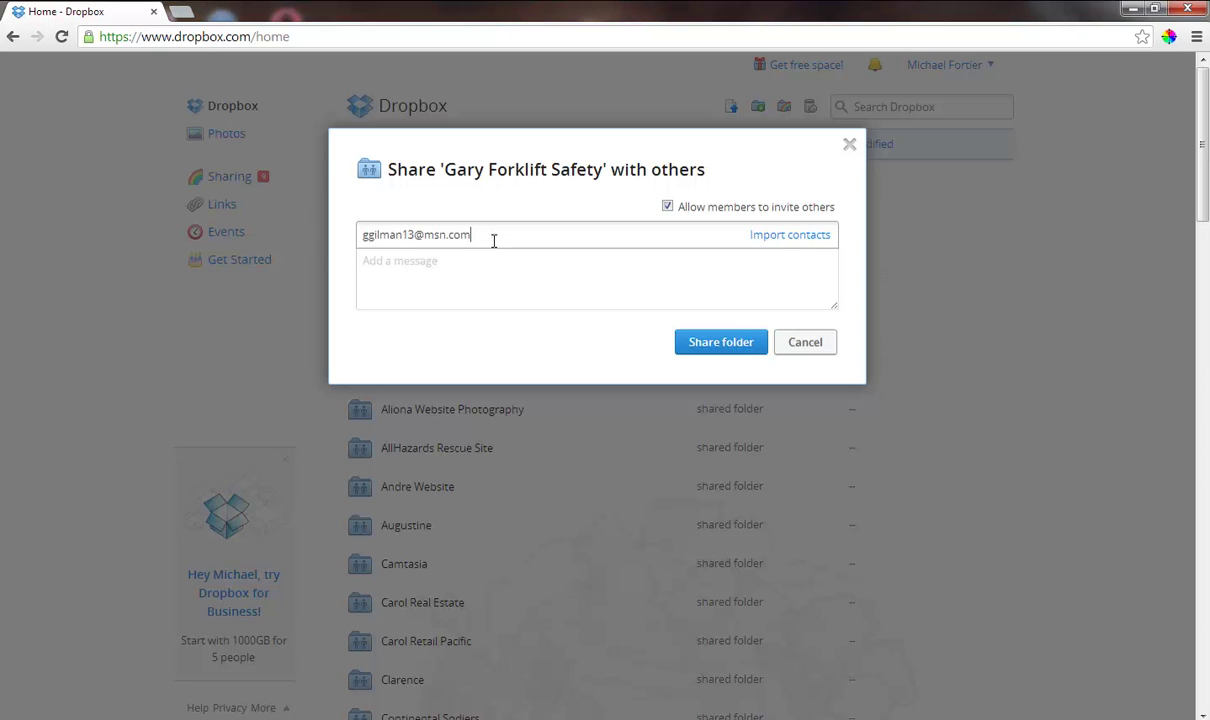
click(494, 234)
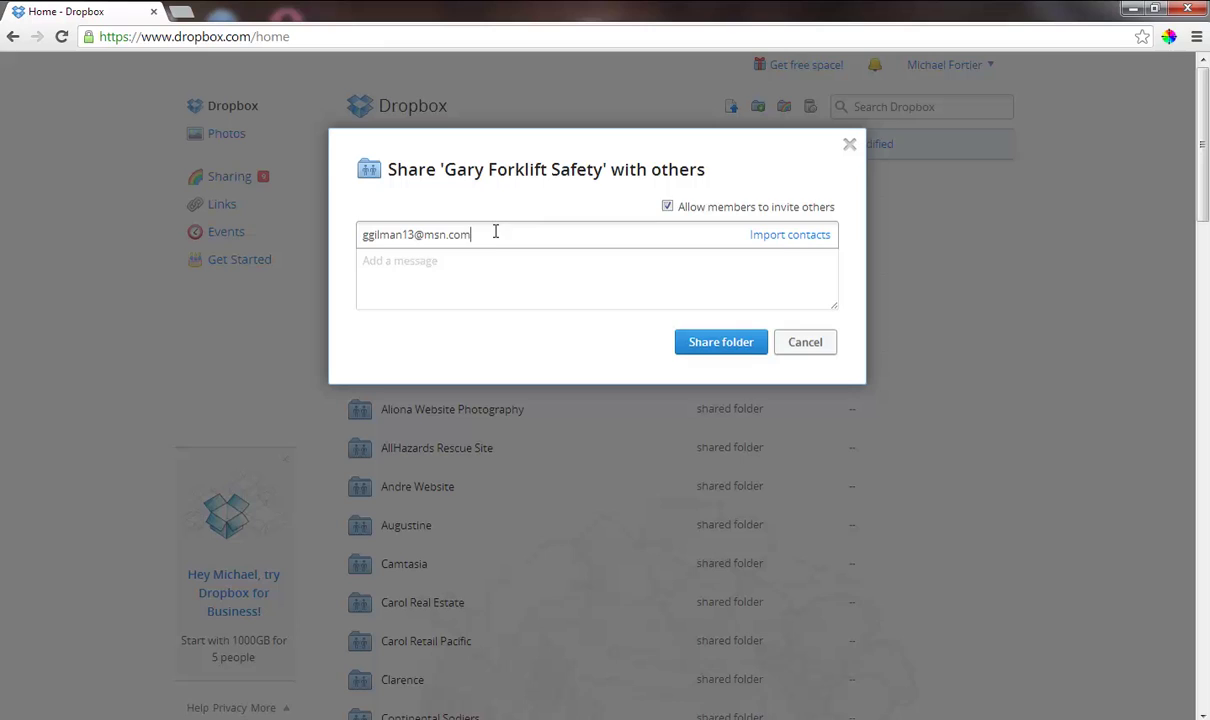
- Share the folder with "This is where we can share information for your website. Let me know if you have any questions. Thank you," and the sender's name
click(419, 272)
text(This)
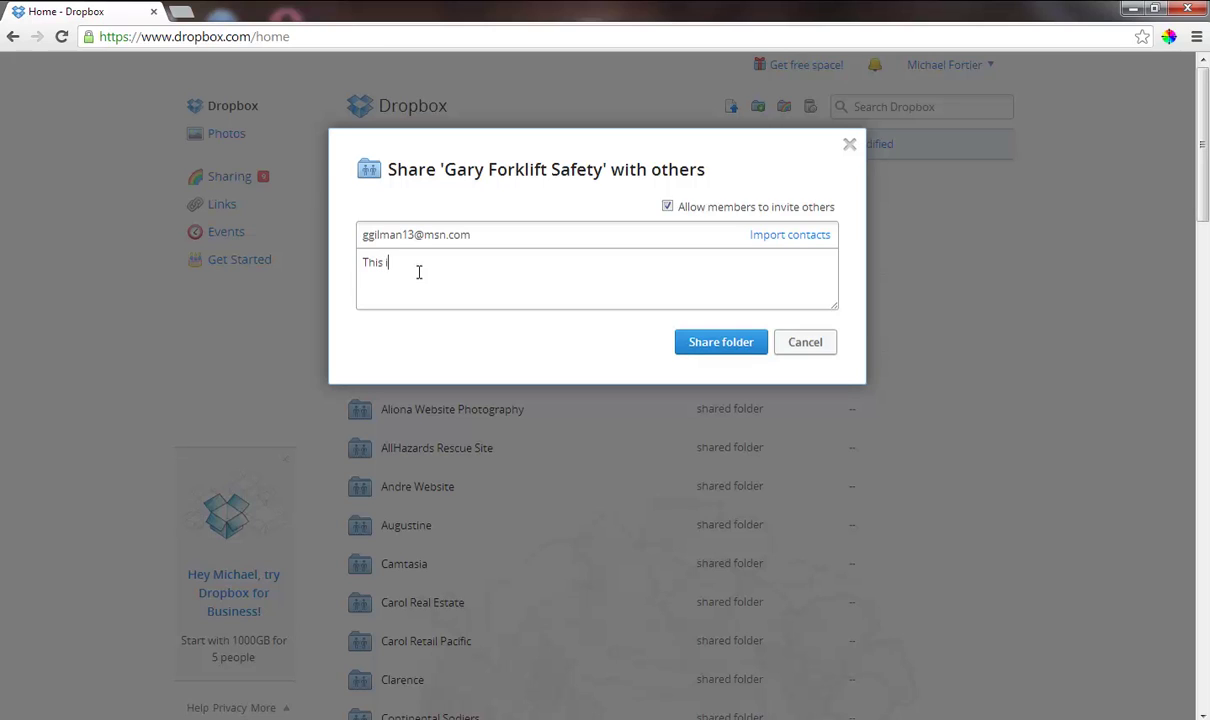
text(is where we can share information )
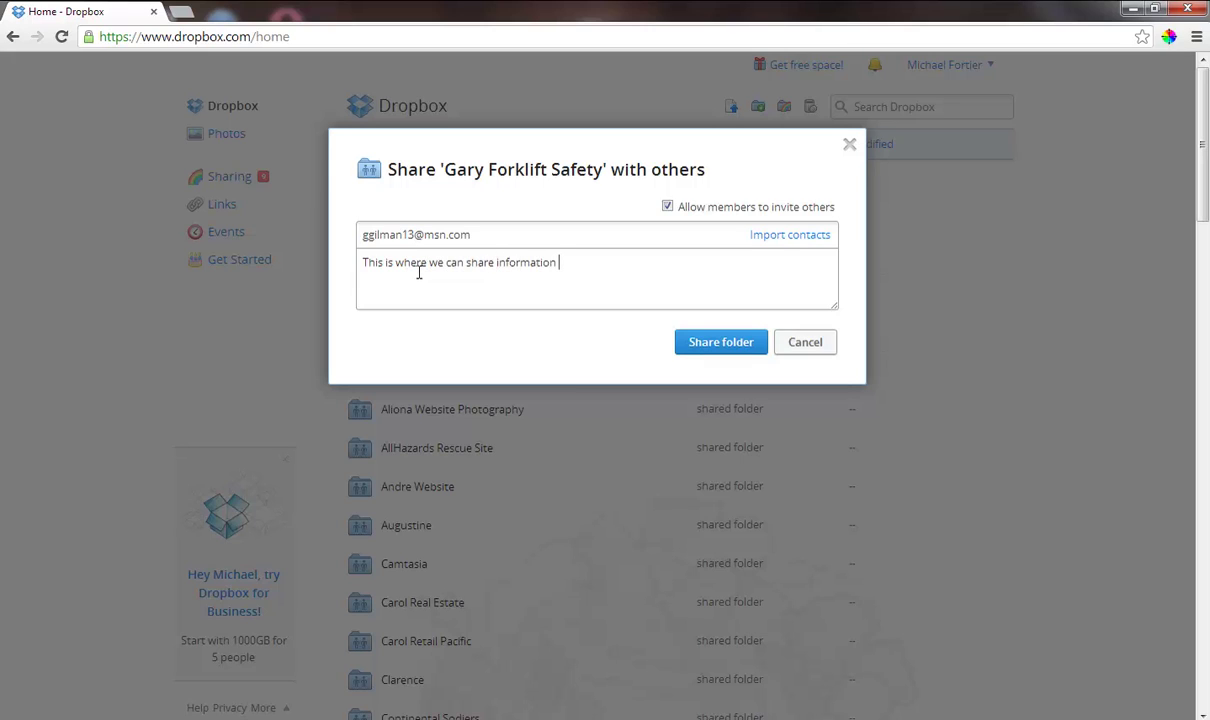
text(for your website.  Let me know )
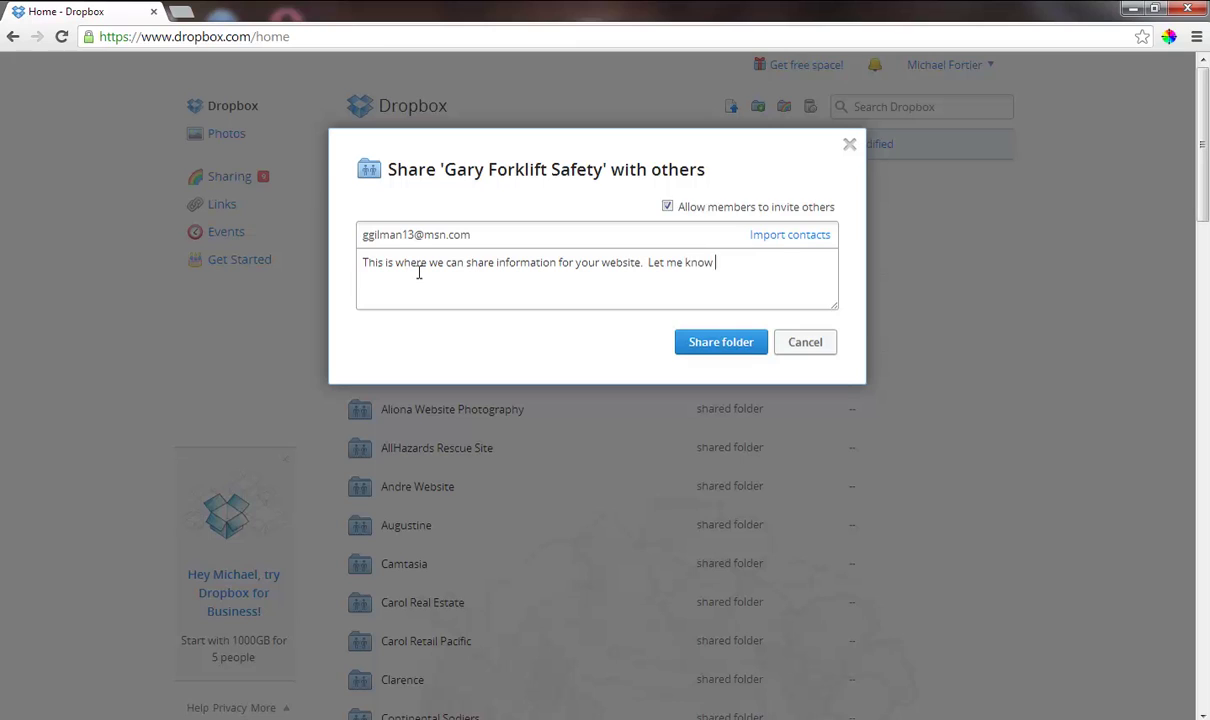
text(if you have any question)
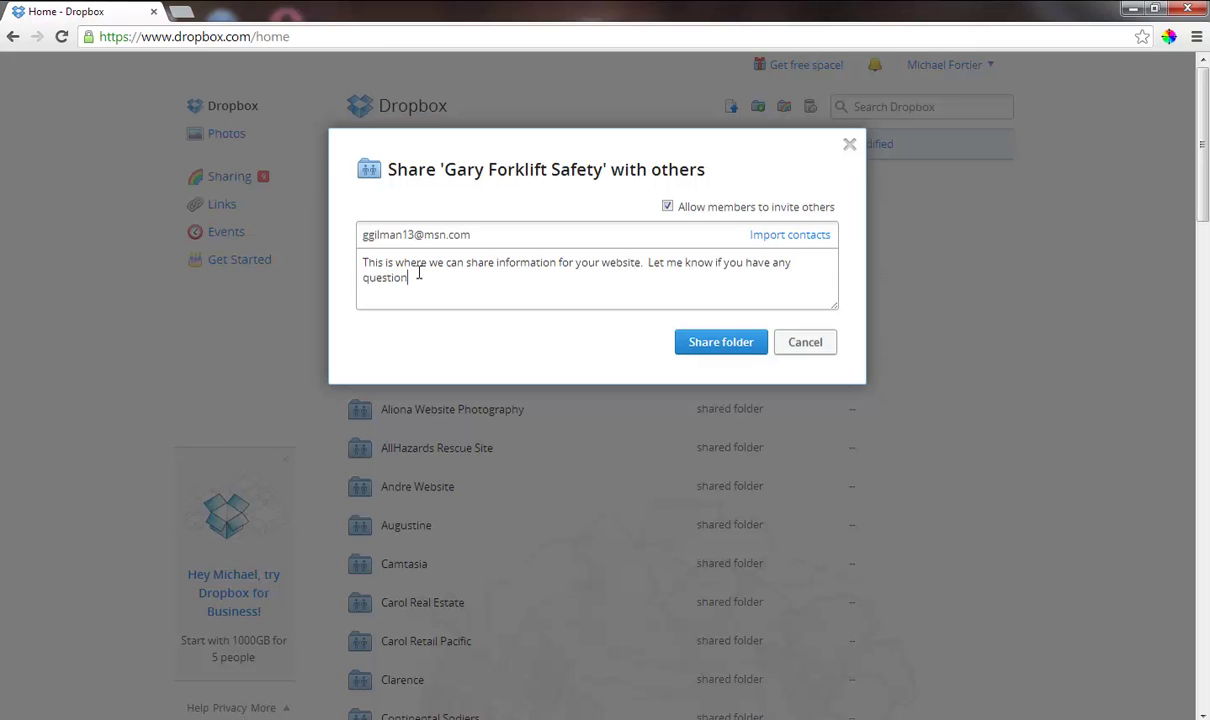
text(s. Thank you,)
key(Return)
text(Michael Fortier)
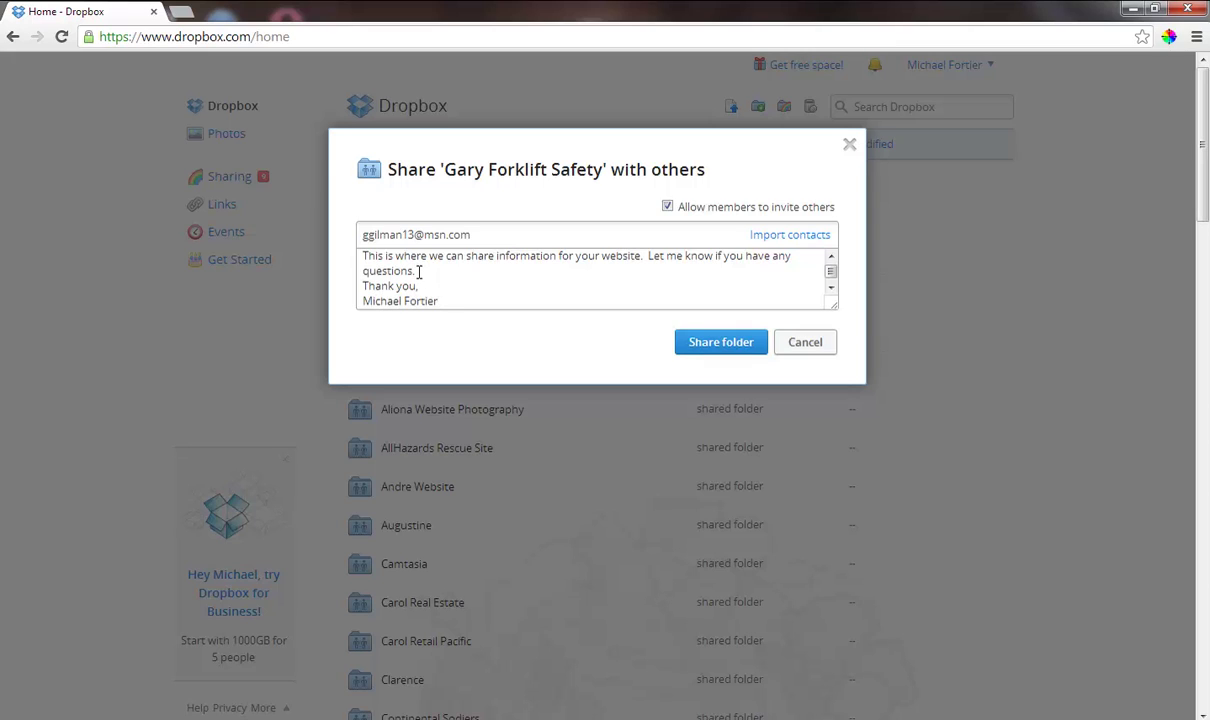
click(726, 343)
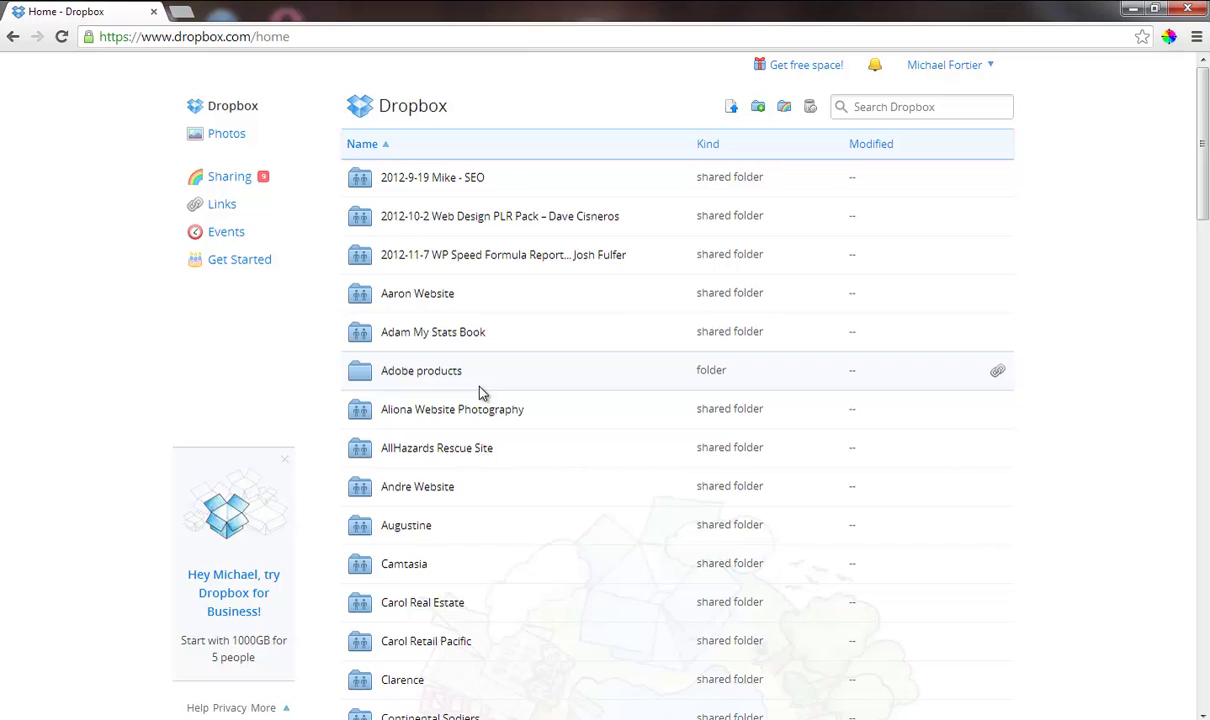
- Sign out of the Dropbox web account
click(994, 68)
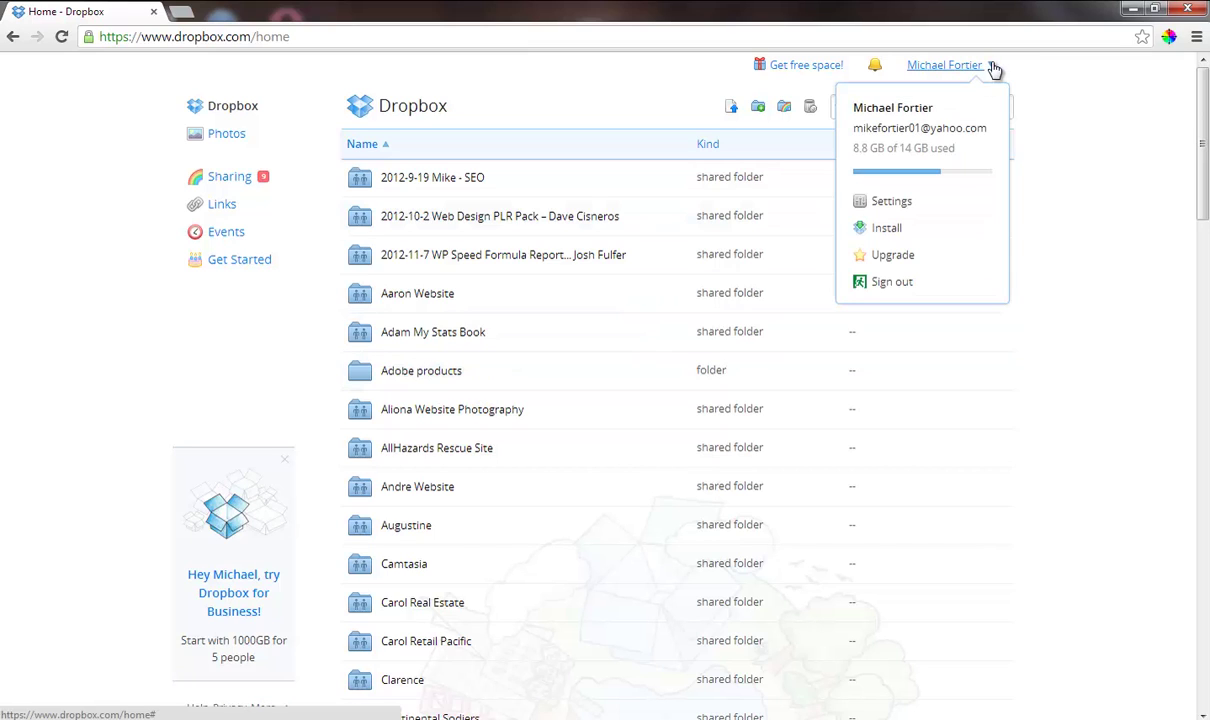
click(900, 283)
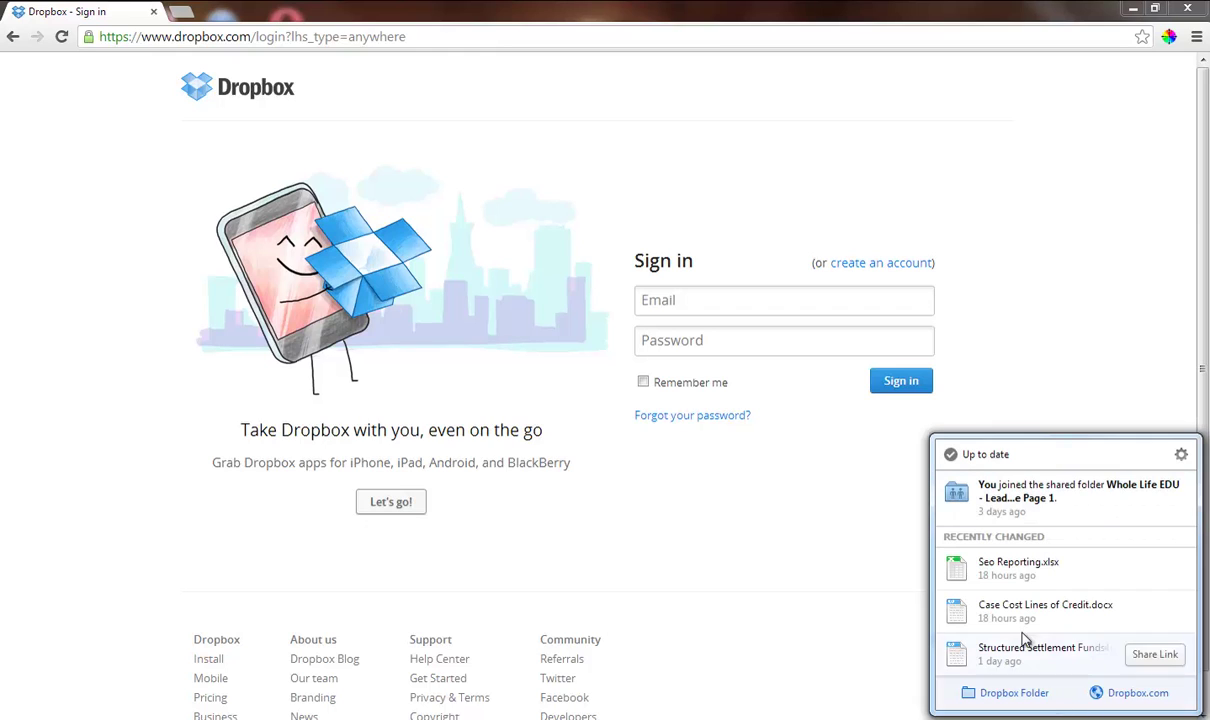
- Open the local Dropbox folder on the computer and go into the client's Forklift Safety shared folder
click(1001, 701)
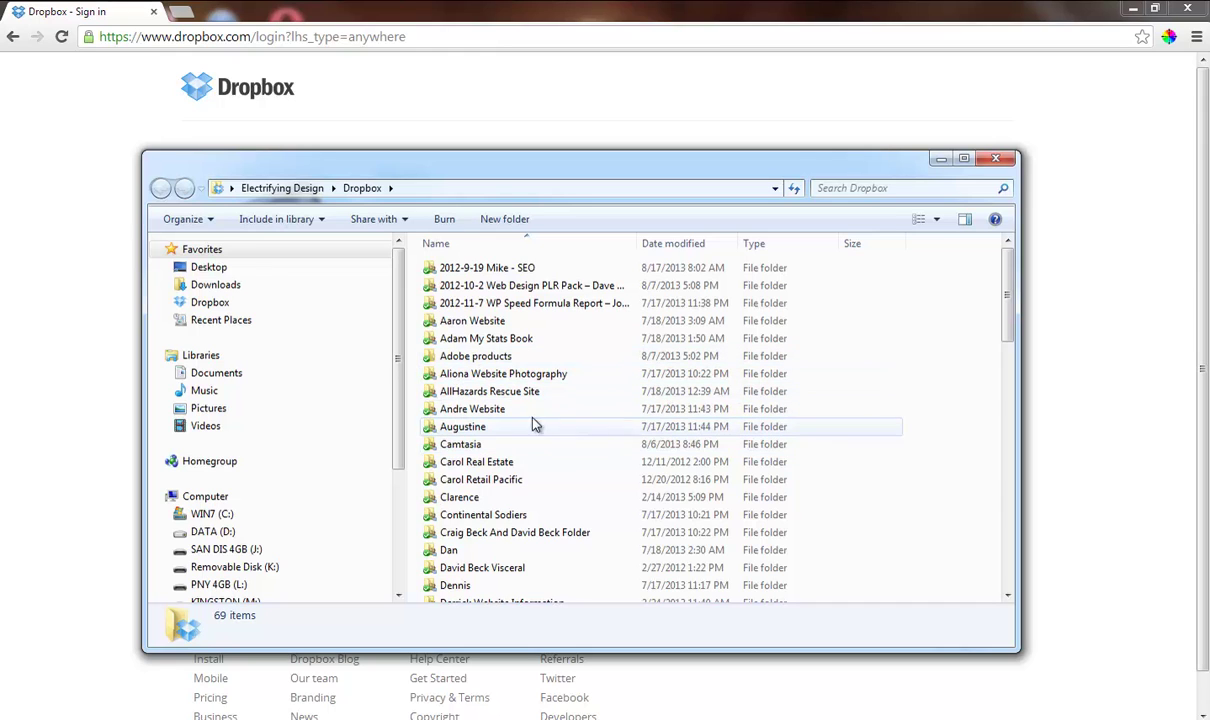
click(472, 517)
key(g)
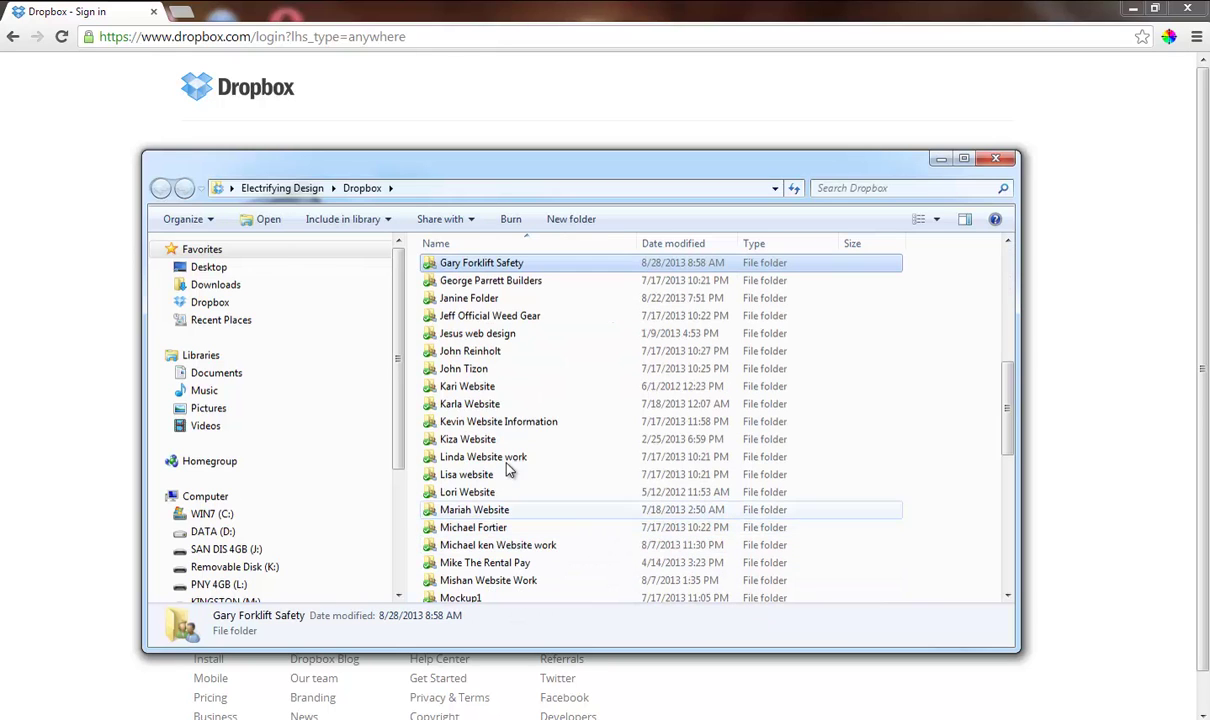
double_click(498, 263)
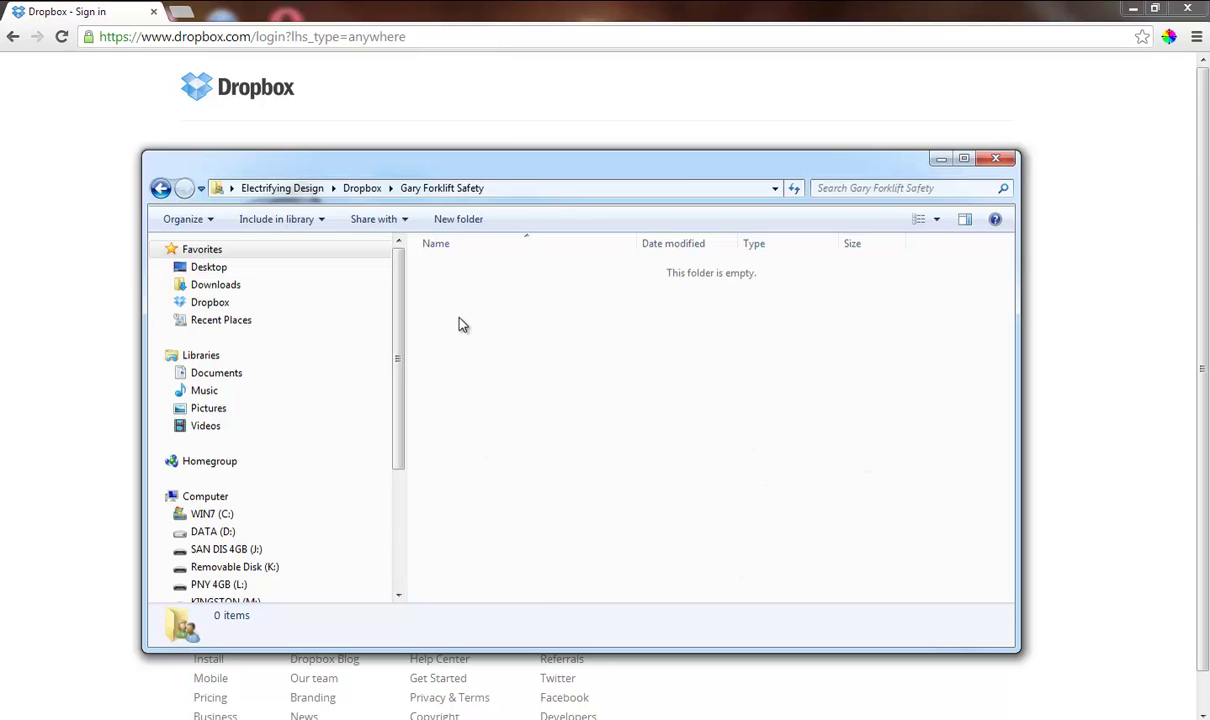
key(BackSpace)
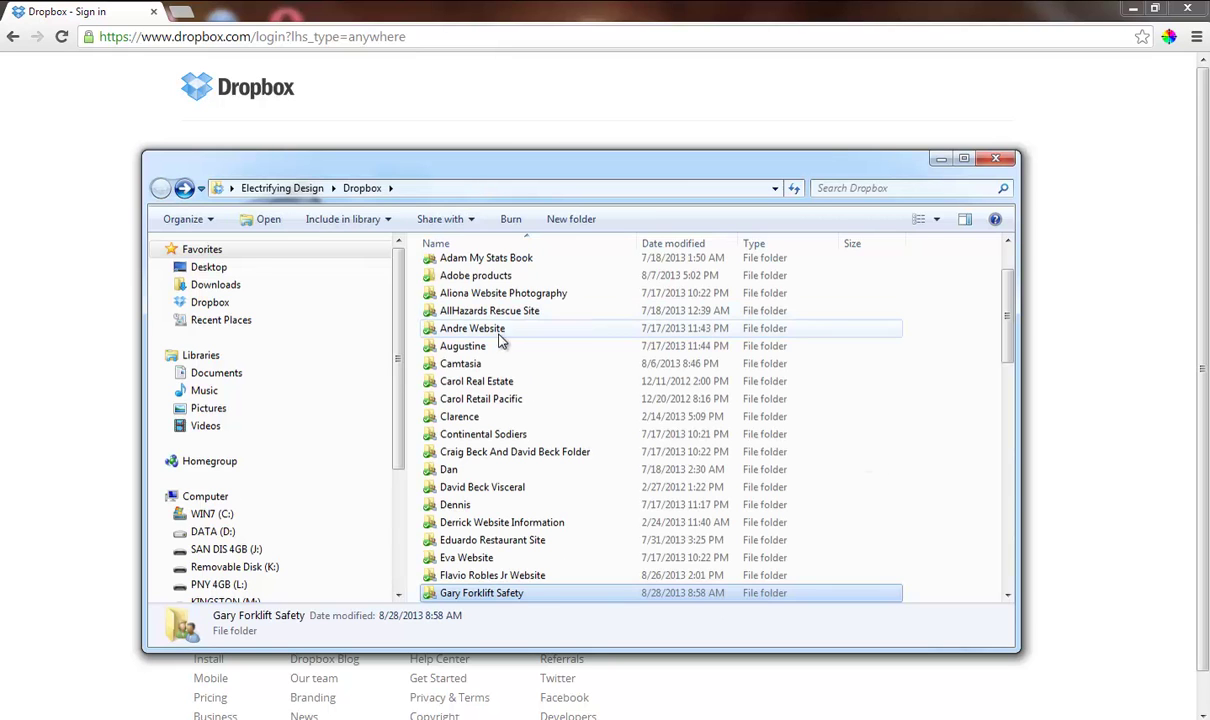
double_click(490, 594)
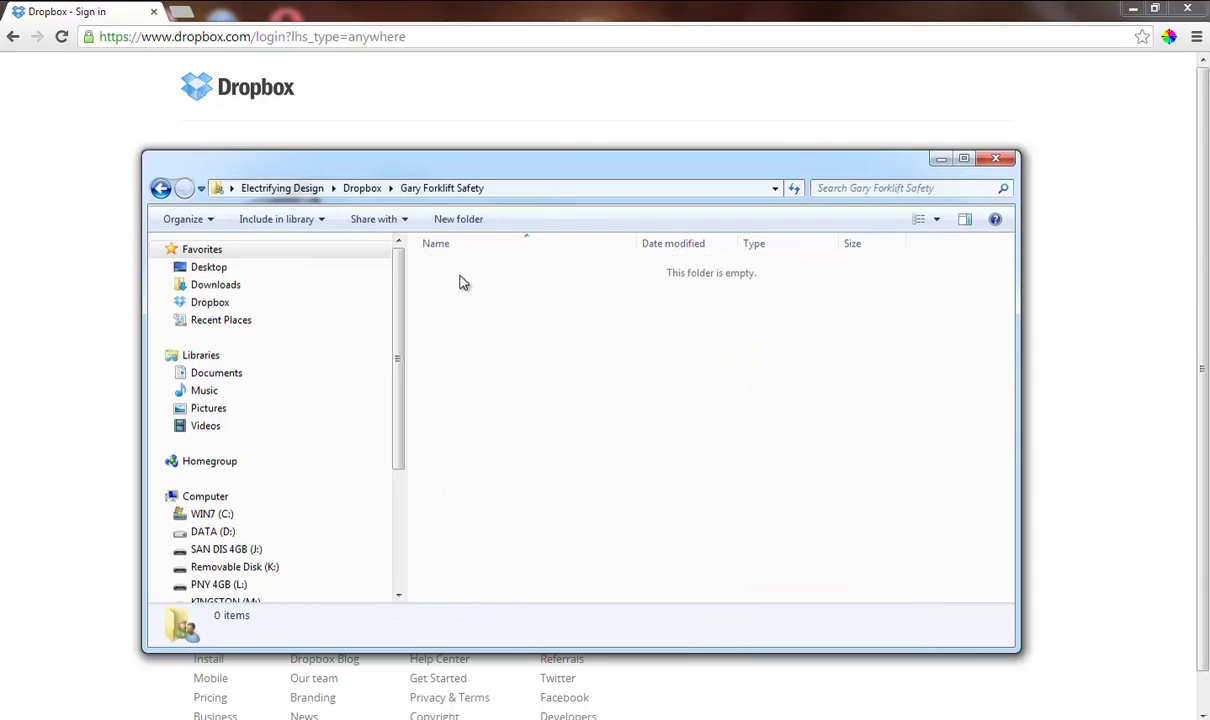
- Create a folder named Home inside the client's Forklift Safety folder
click(472, 222)
text(Home)
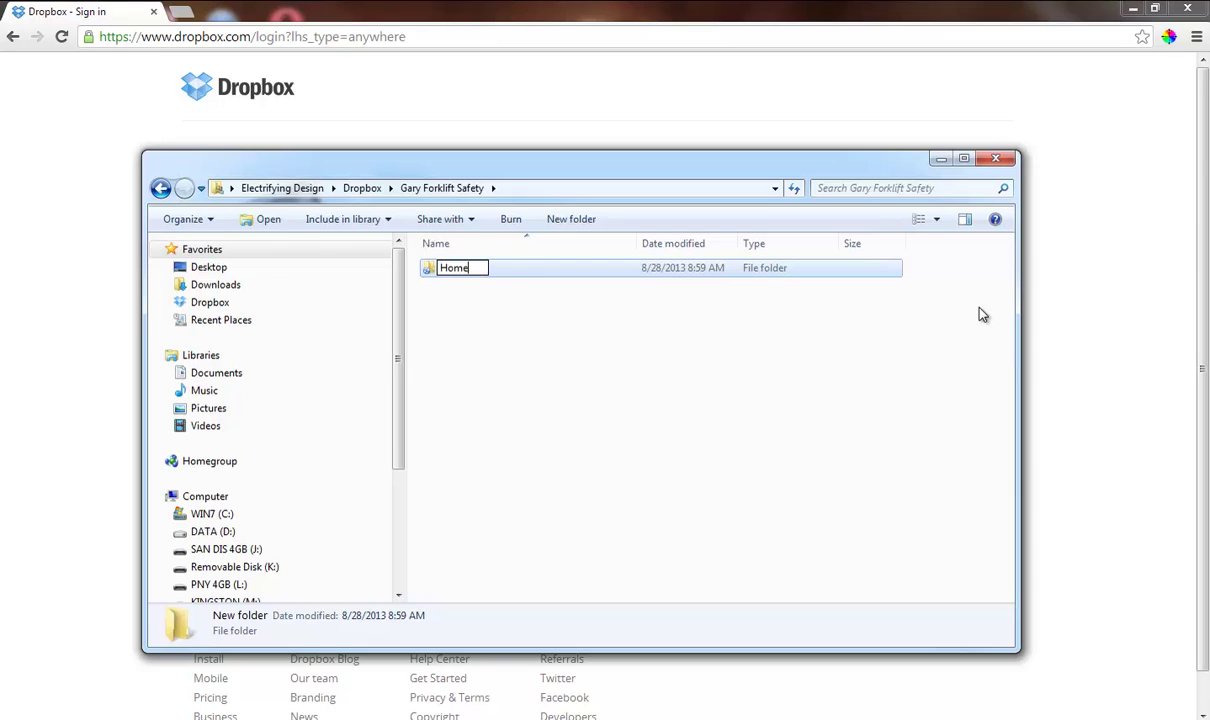
click(562, 351)
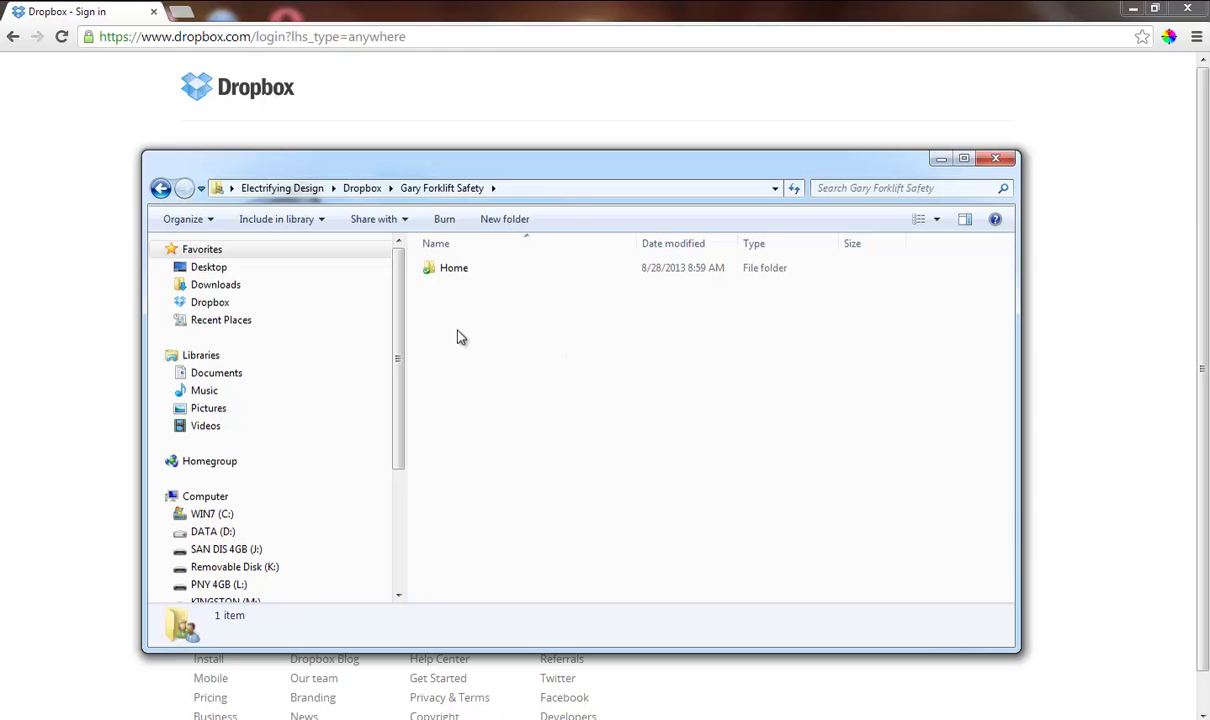
- Open the Home folder and create a subfolder named Images in it
double_click(462, 270)
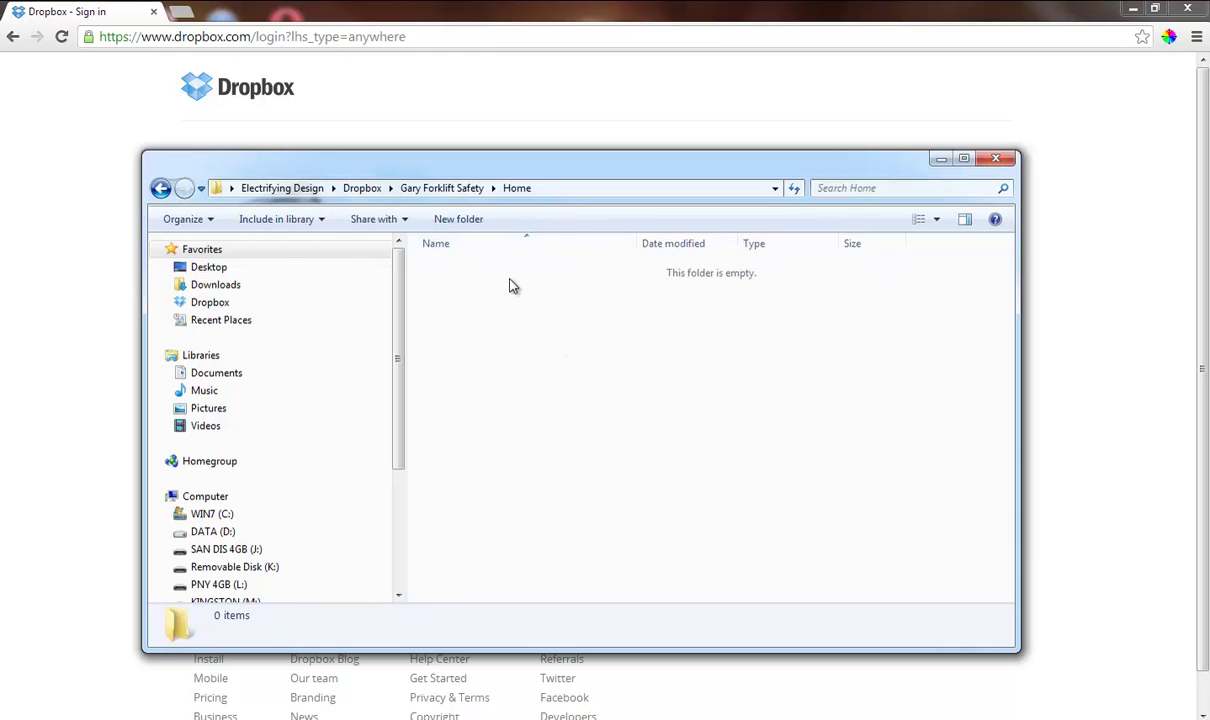
click(458, 219)
text(Images)
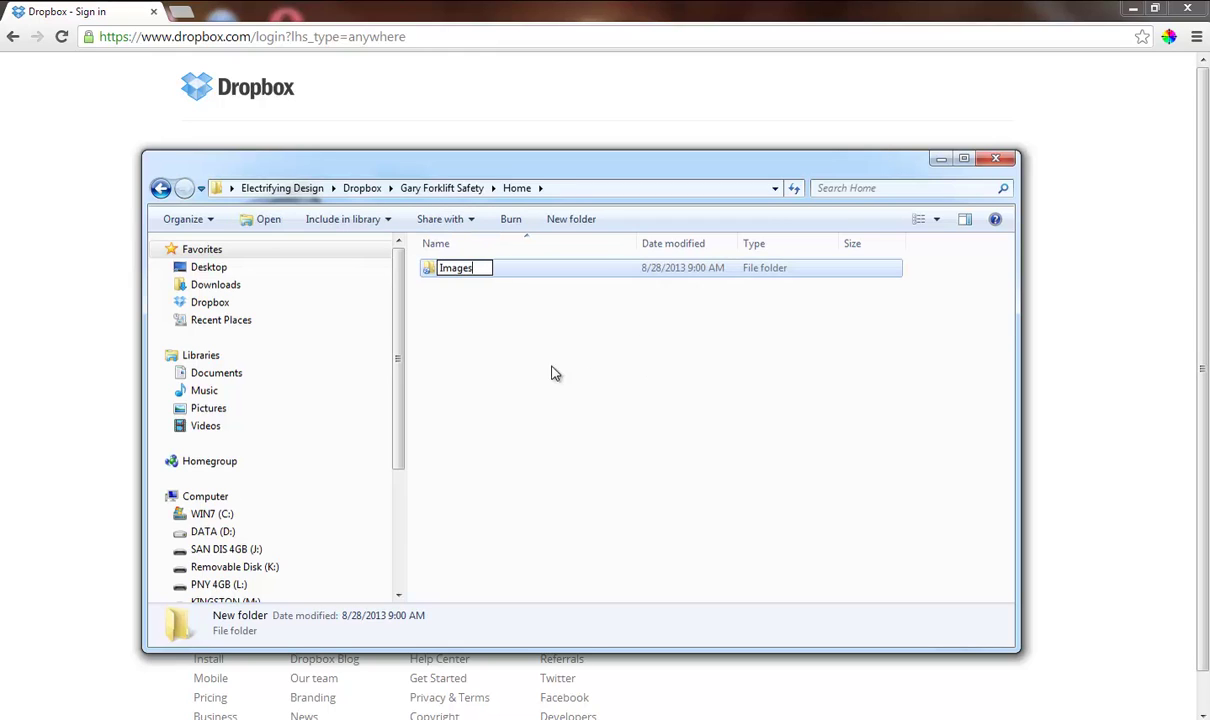
click(497, 350)
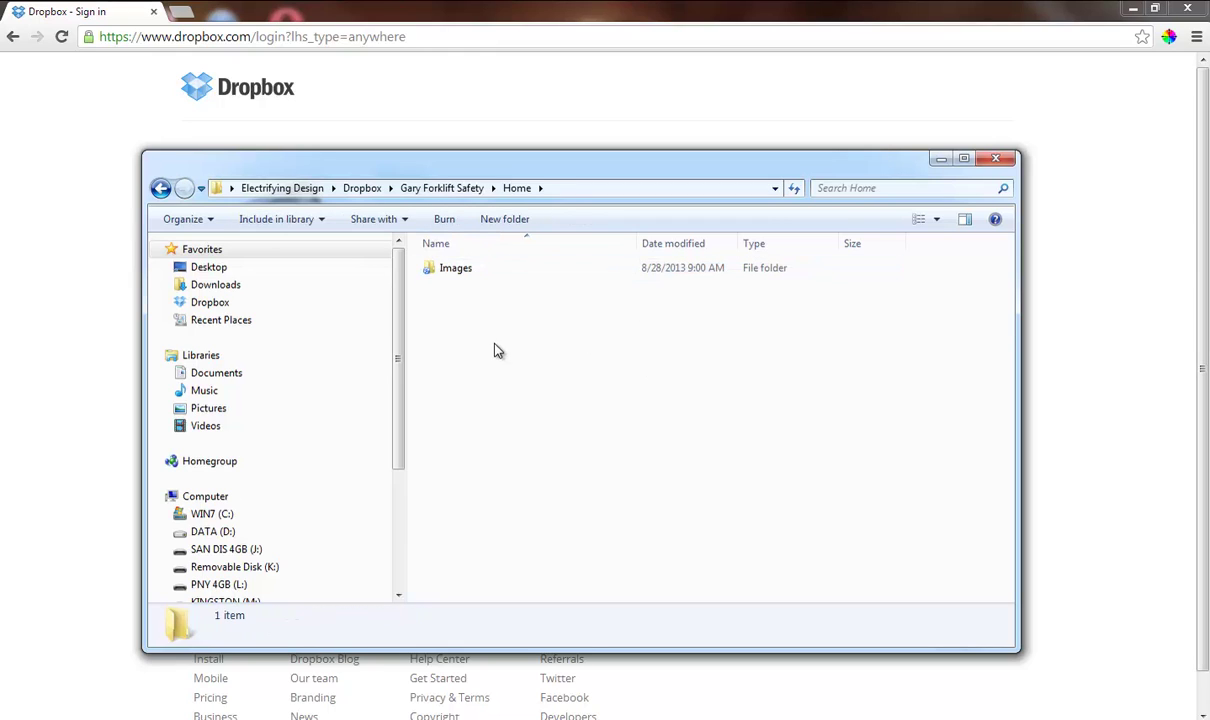
- Create a second subfolder named Text inside the Home folder
click(508, 222)
text(Tes)
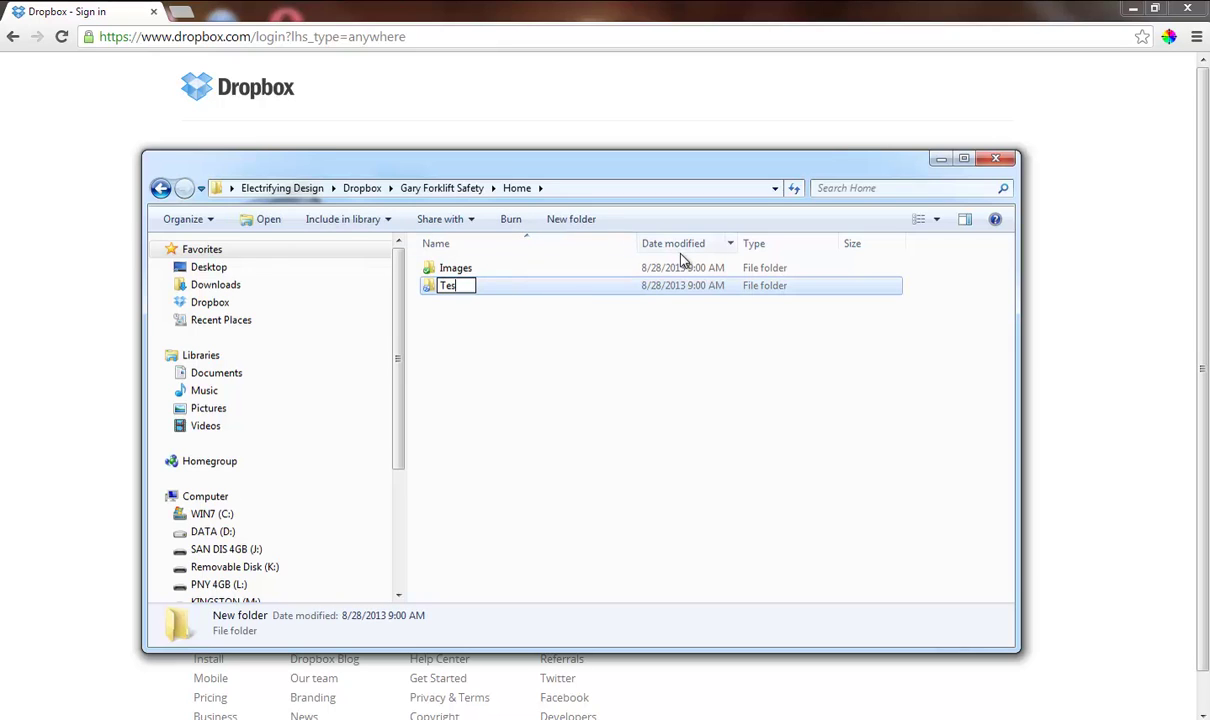
text(t Fo)
key(BackSpace)
key(BackSpace)
key(BackSpace)
click(465, 378)
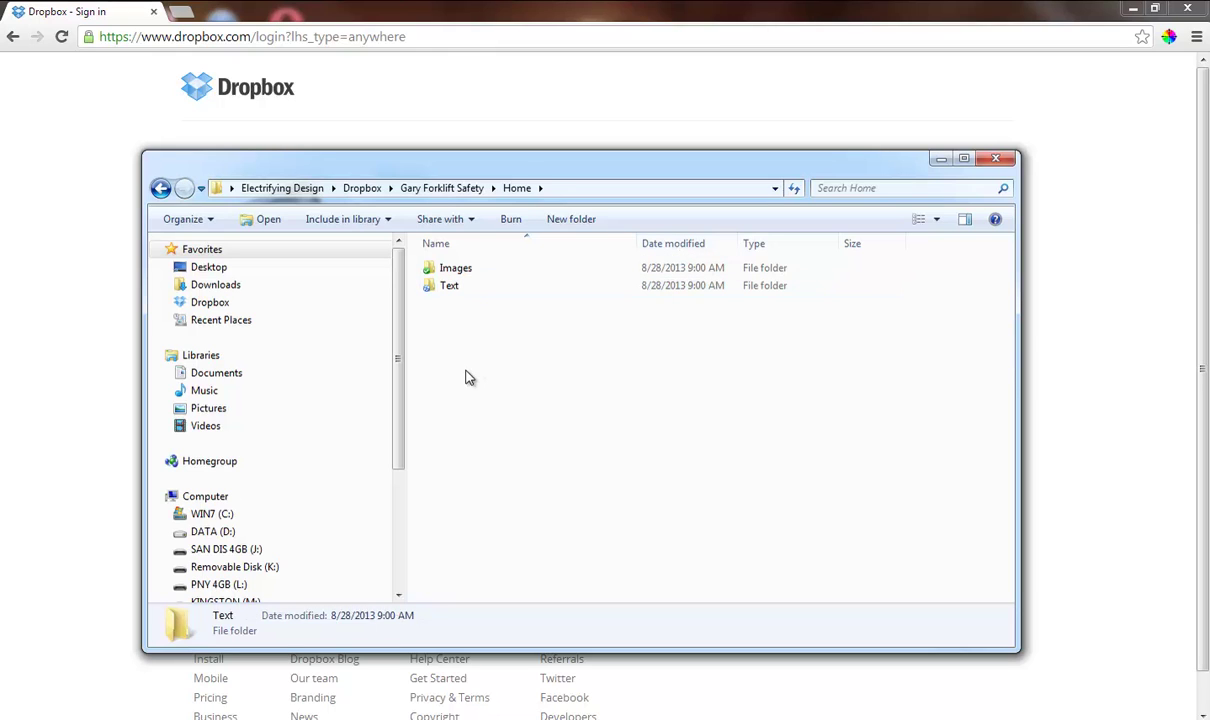
- Create a third subfolder named Extras inside the Home folder
click(512, 219)
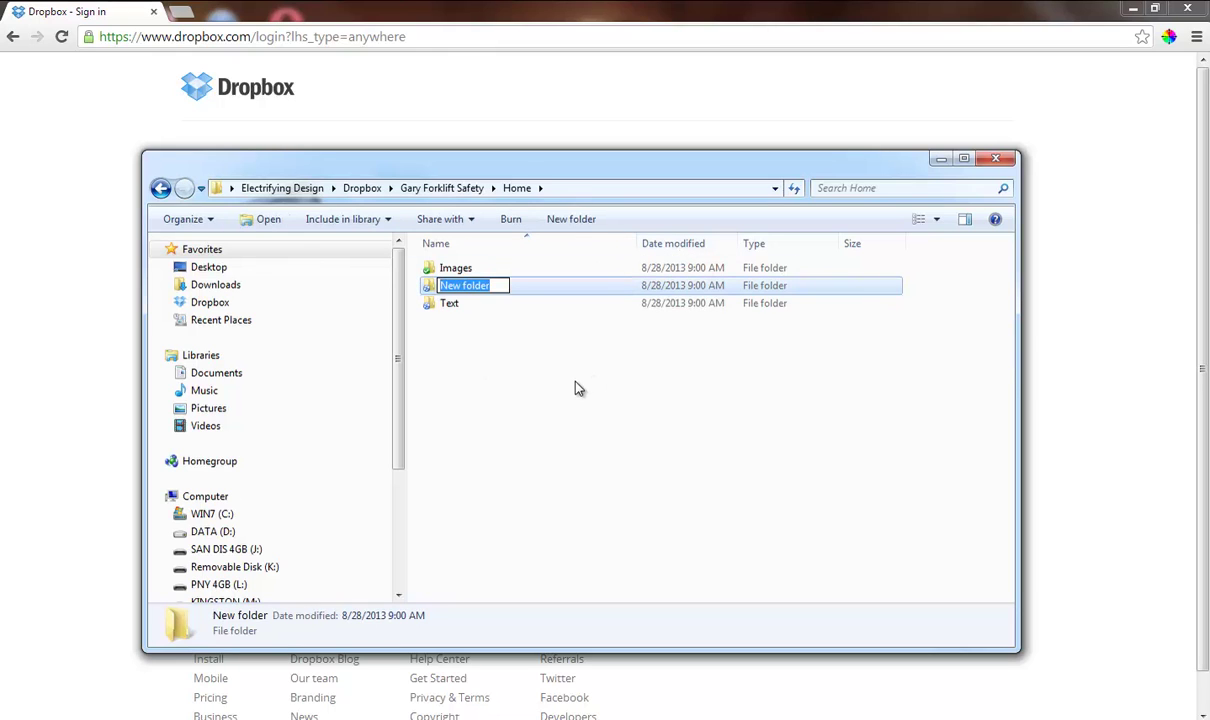
text(Miss)
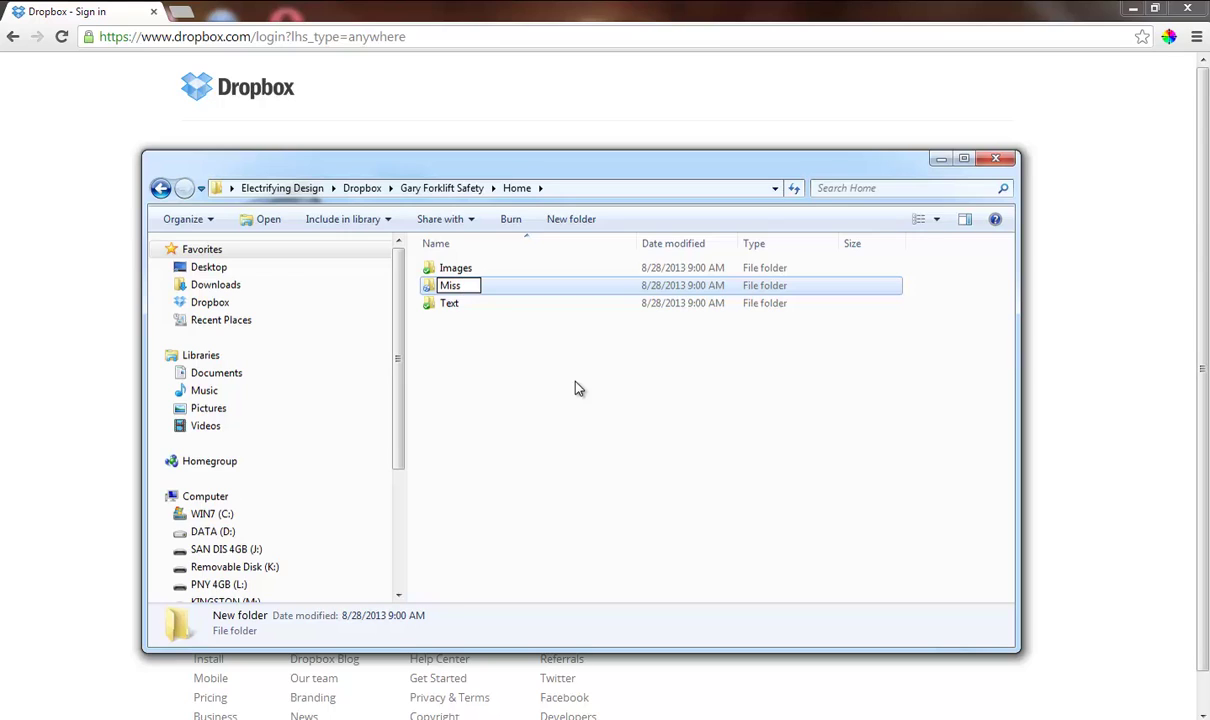
text(iel)
key(BackSpace)
key(BackSpace)
text(l)
key(BackSpace)
key(BackSpace)
key(BackSpace)
key(BackSpace)
key(BackSpace)
key(BackSpace)
text(Extras)
click(576, 388)
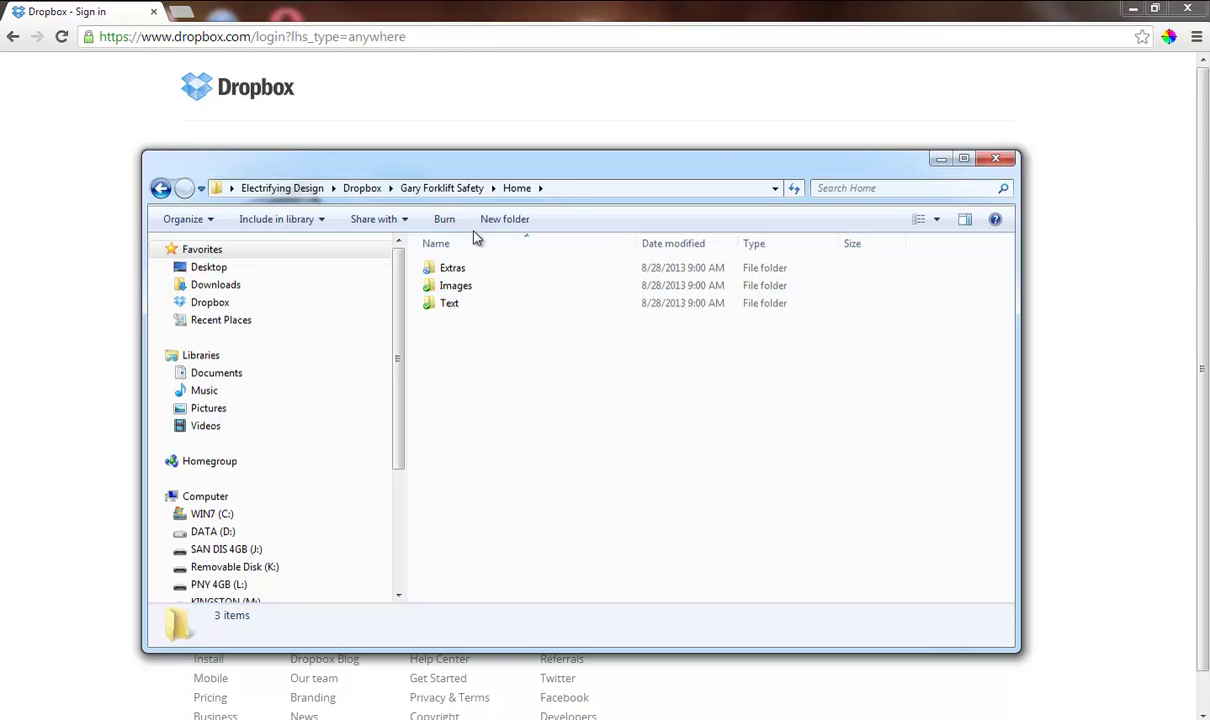
- Return to the client's Forklift Safety folder and create a folder named About beside Home
click(418, 188)
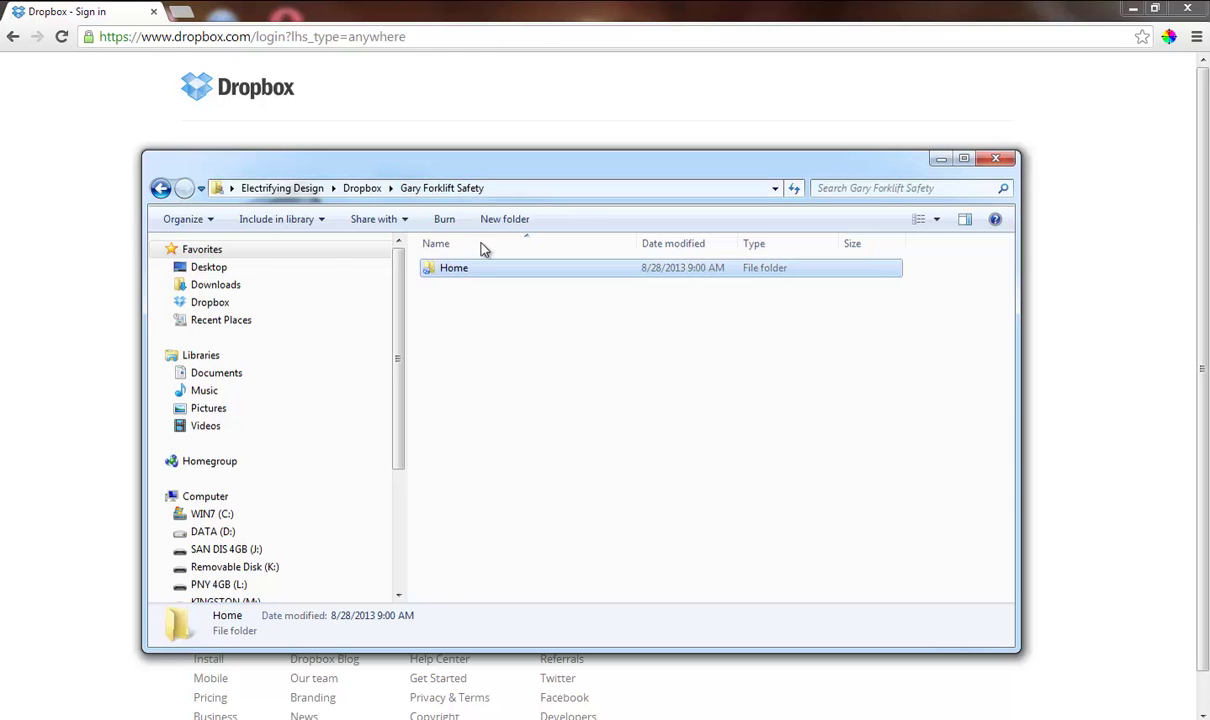
click(568, 220)
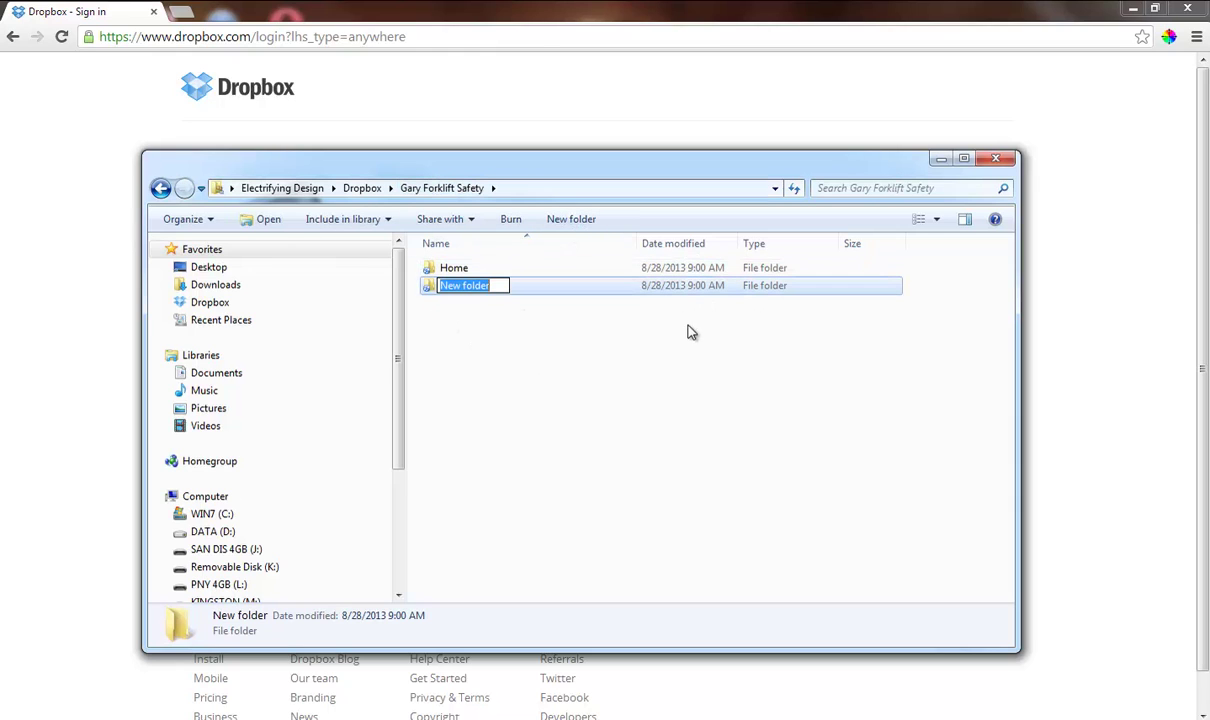
text(About)
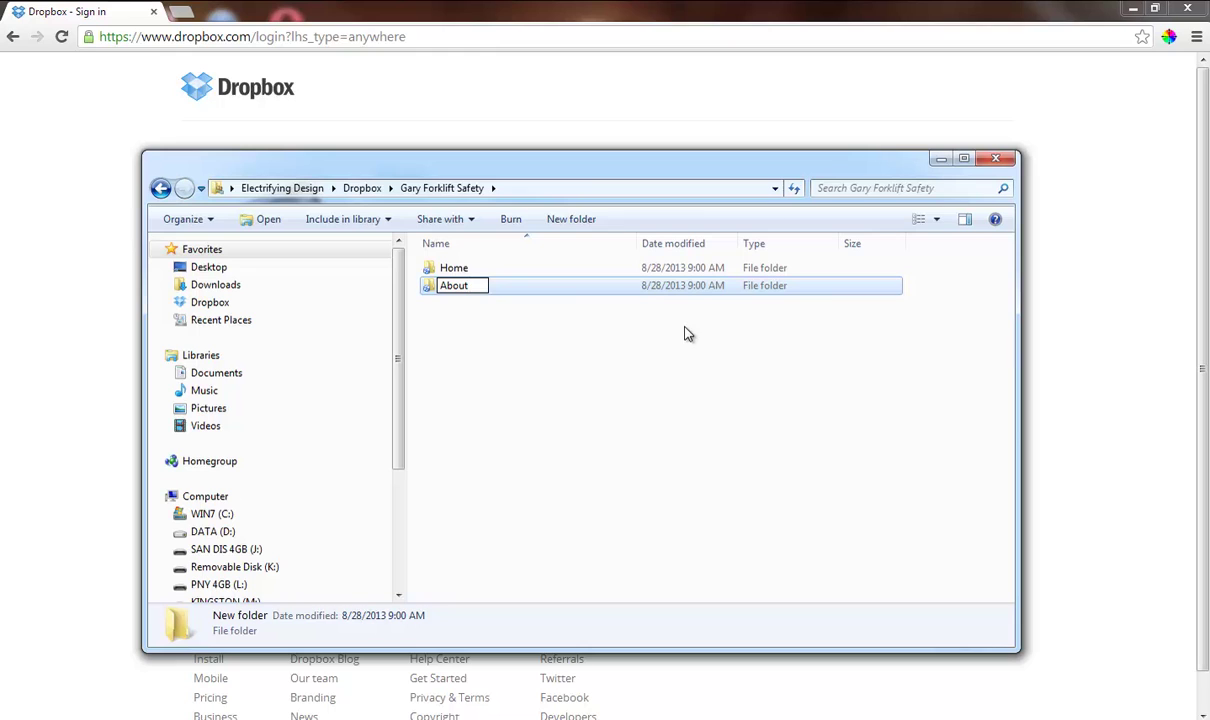
click(520, 342)
- Create a subfolder with the default name inside the About folder, and return to the parent folder
click(458, 270)
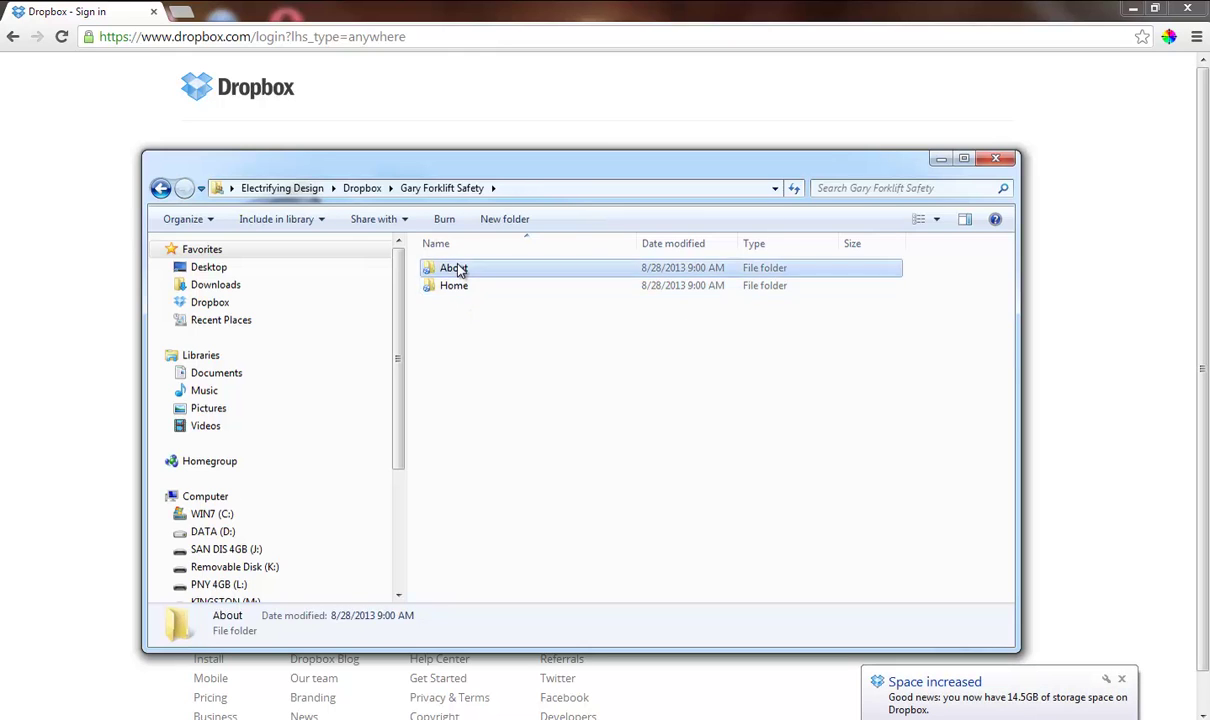
double_click(458, 270)
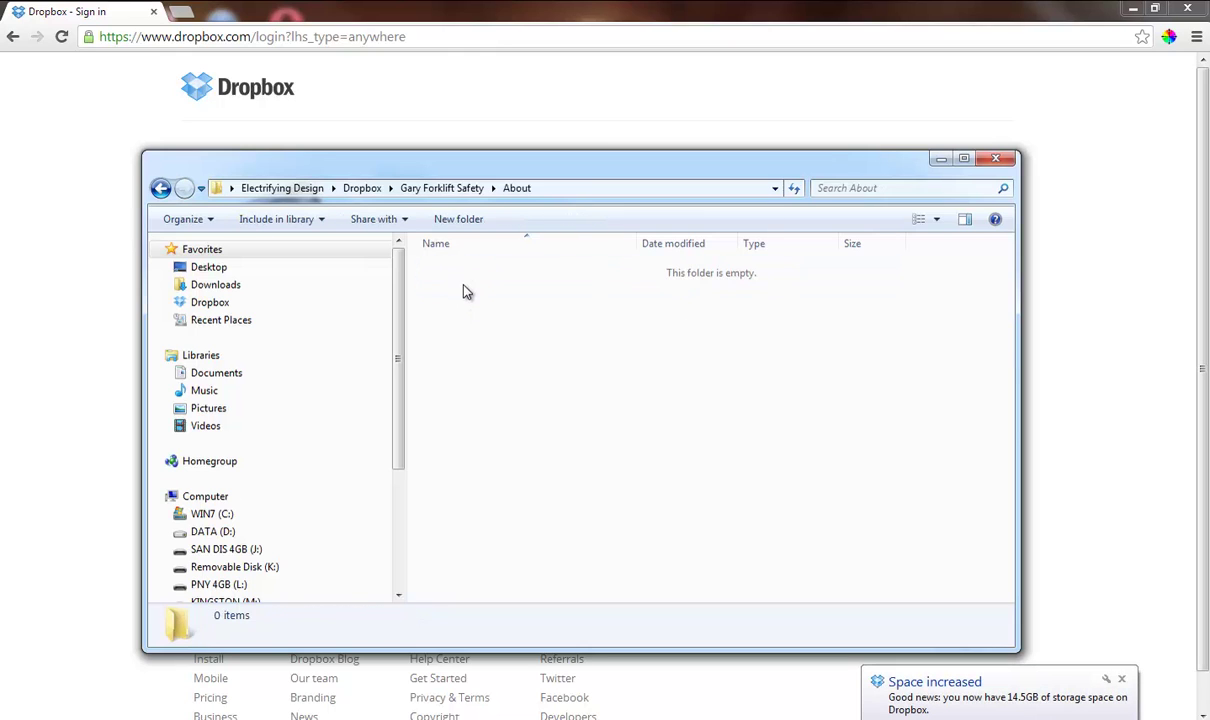
click(462, 219)
key(Return)
key(BackSpace)
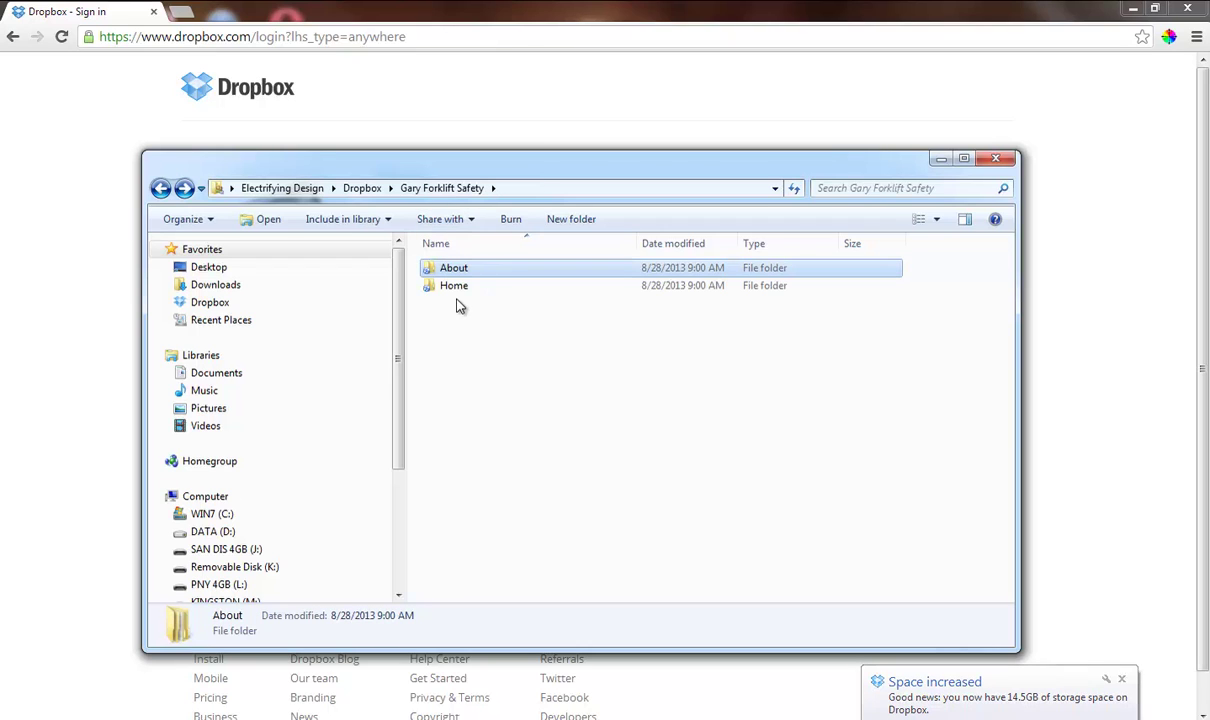
- Copy the Extras, Images and Text subfolders from the Home folder into the About folder
double_click(461, 289)
click(461, 303)
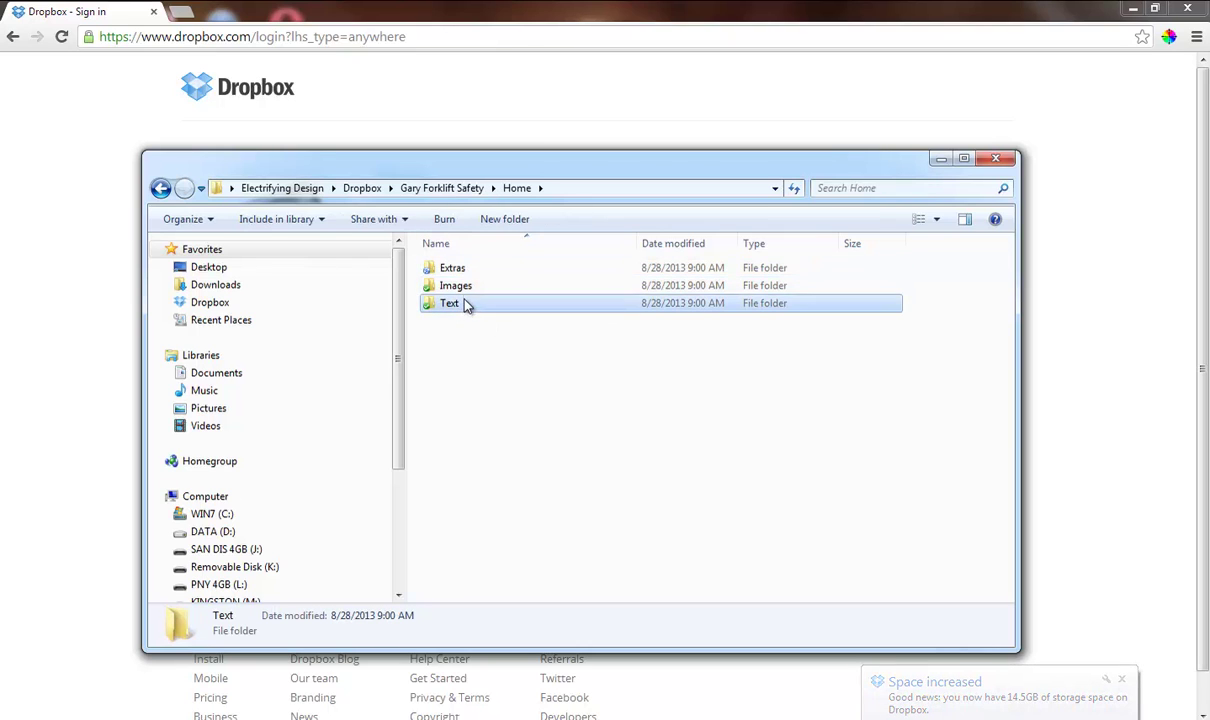
shift+click(457, 270)
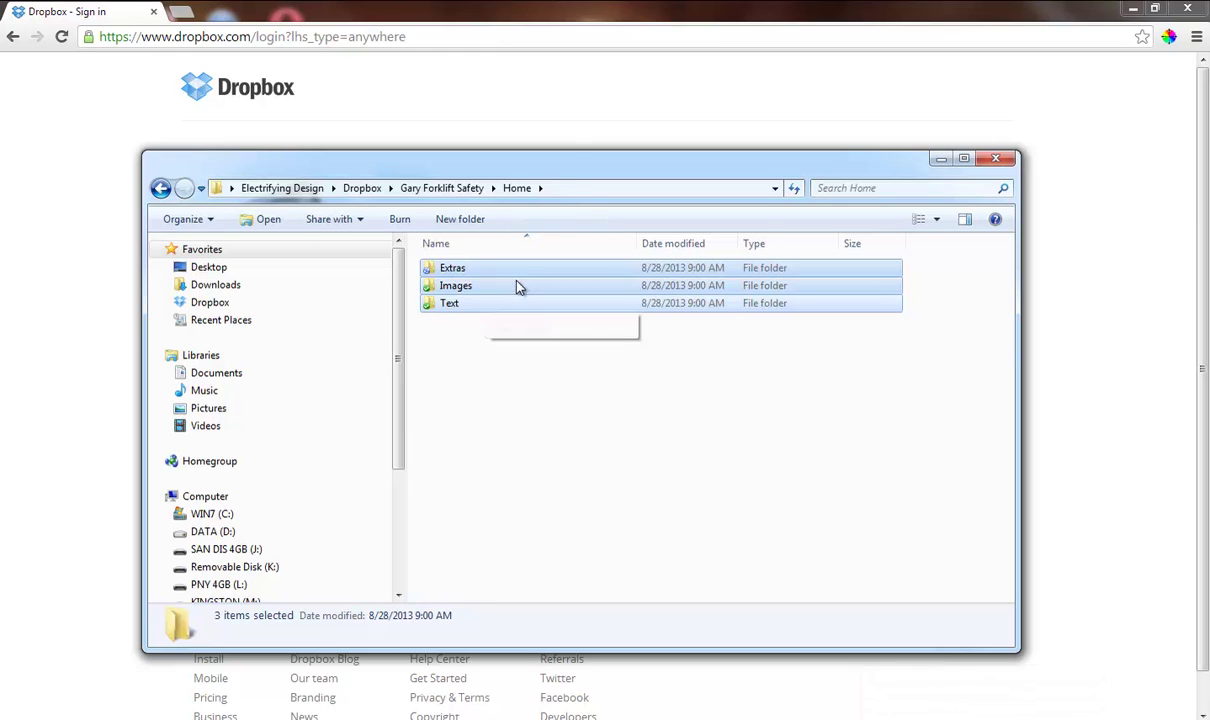
click(440, 189)
double_click(448, 269)
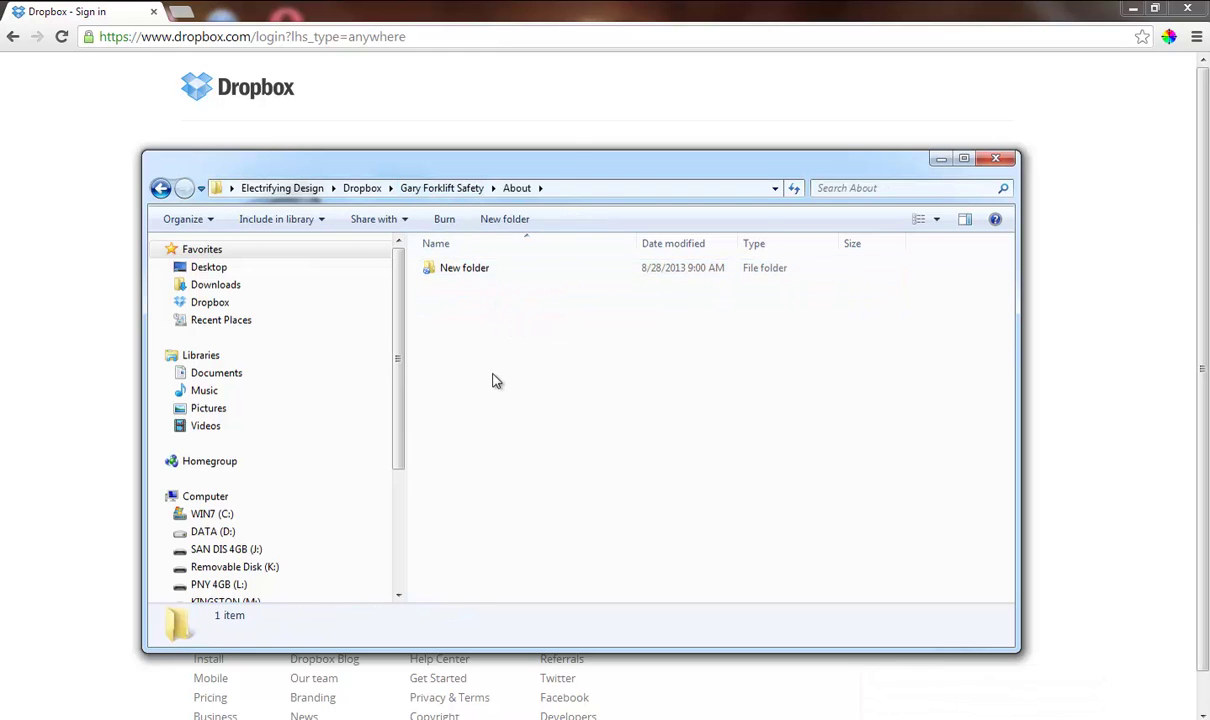
key(ctrl+v)
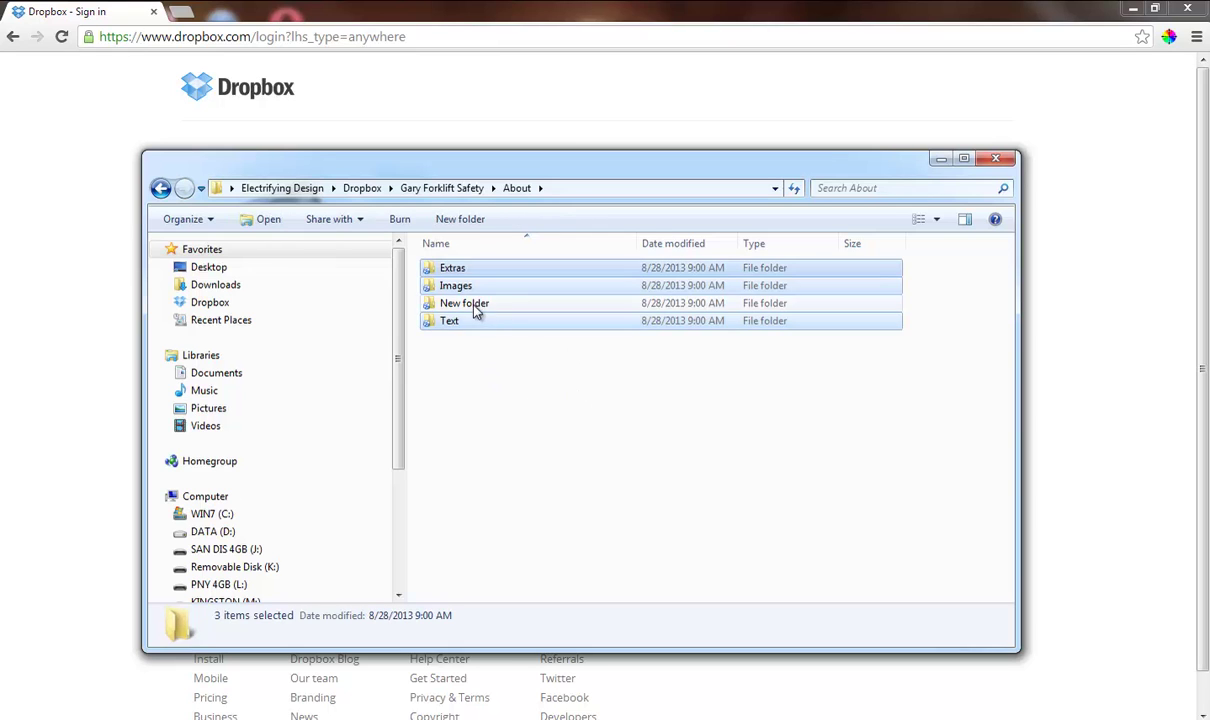
- Delete the unnamed New folder from the About folder
click(640, 308)
key(Delete)
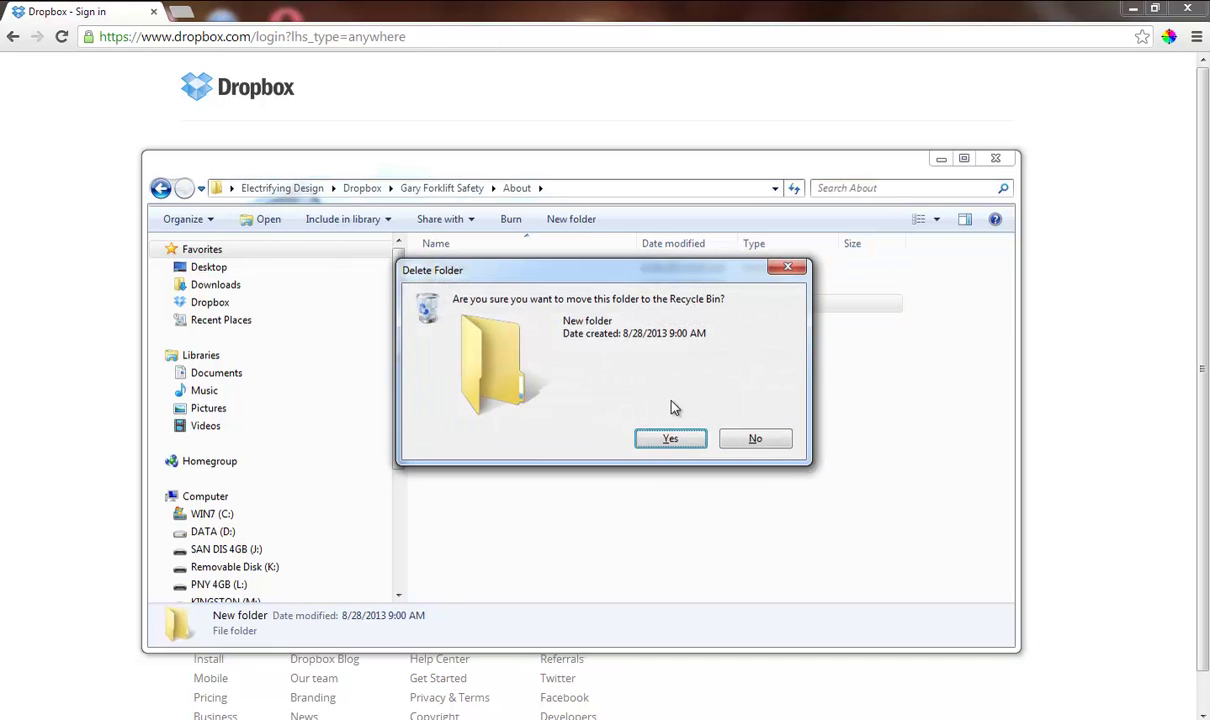
click(670, 440)
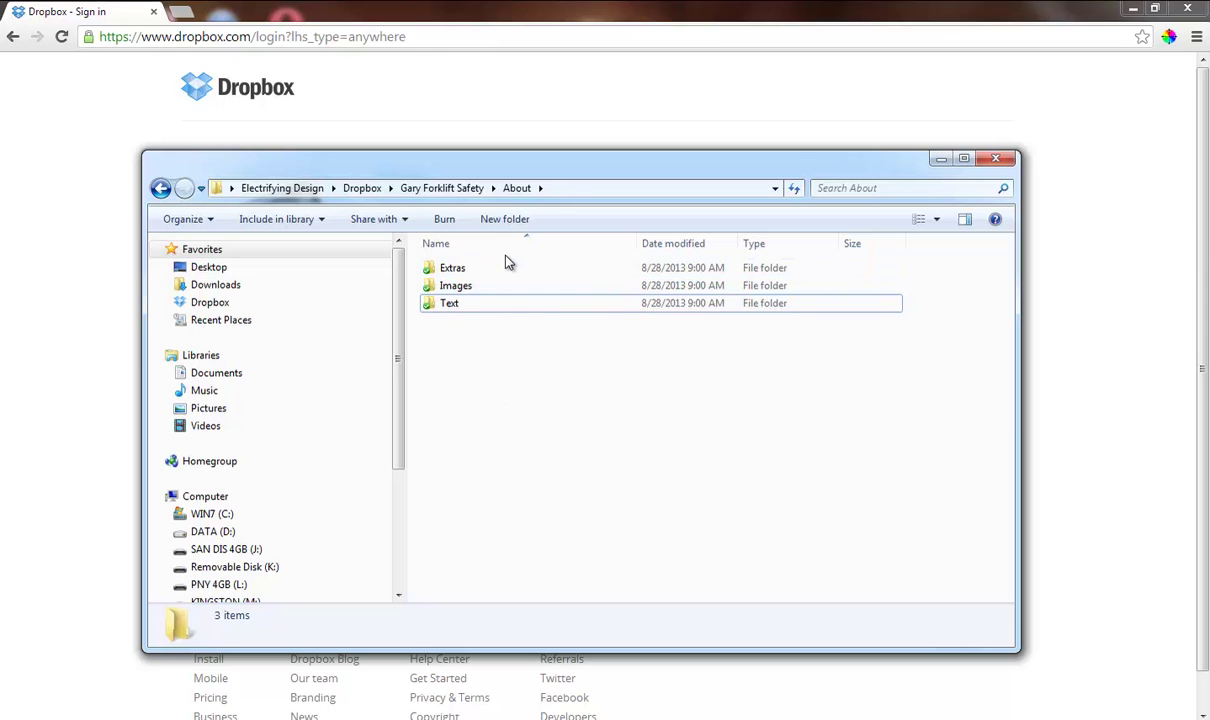
- Return to the client's Forklift Safety folder and create a folder named Services
click(450, 190)
click(585, 219)
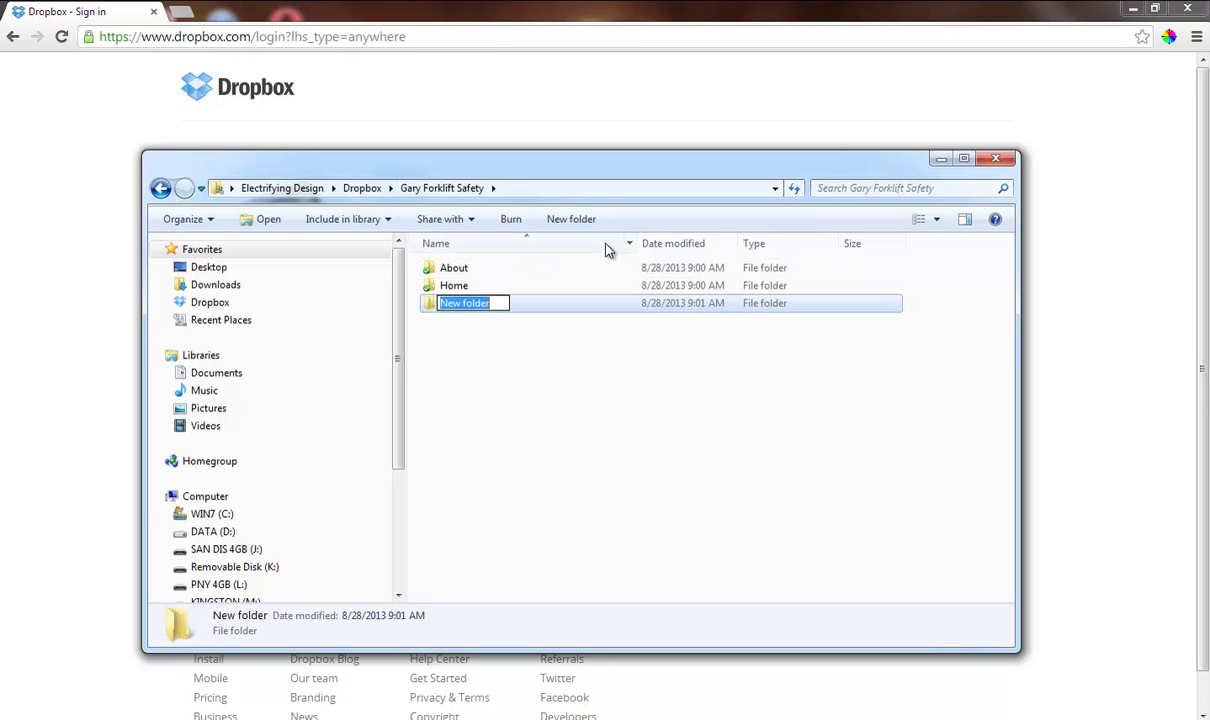
text(Servic)
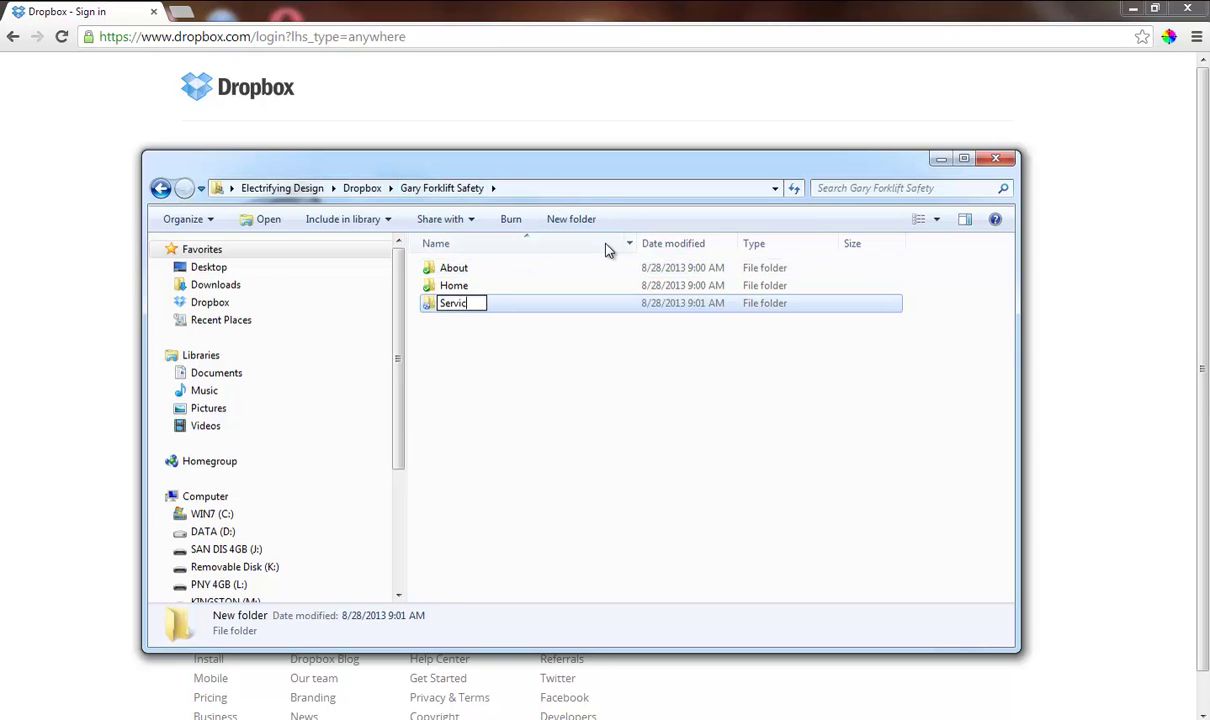
text(es)
click(481, 417)
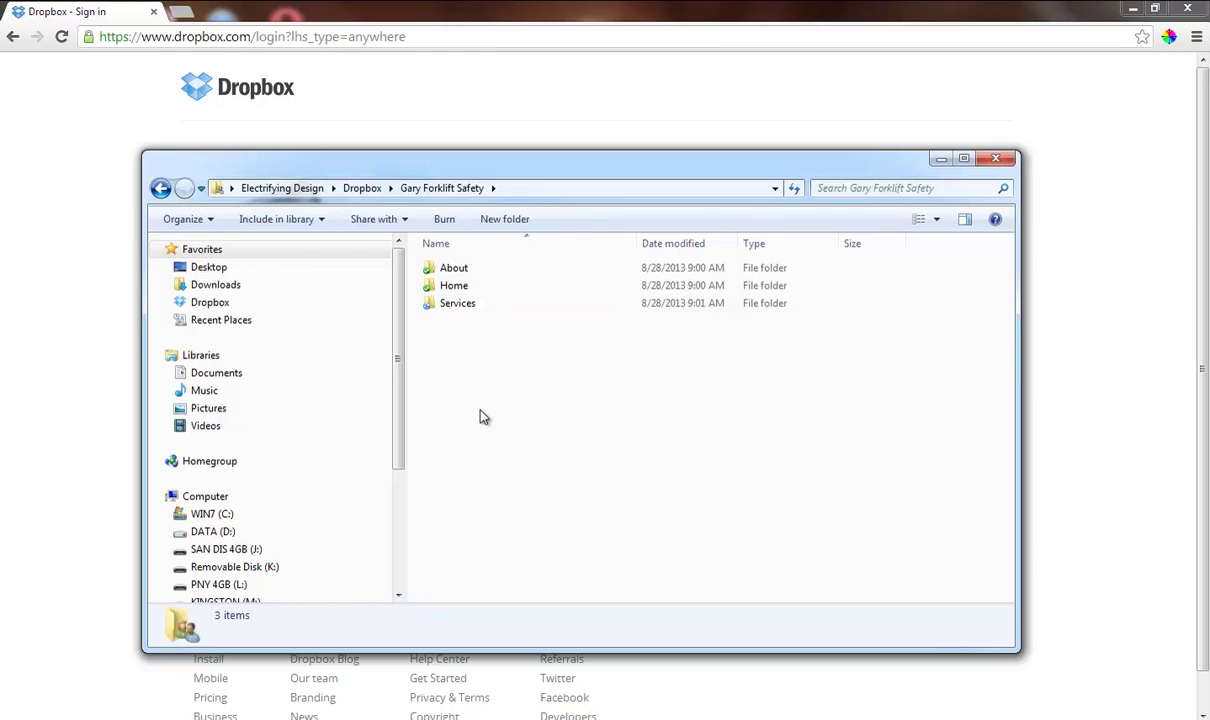
- Paste the copied Extras, Images and Text subfolders into the Services folder
click(462, 306)
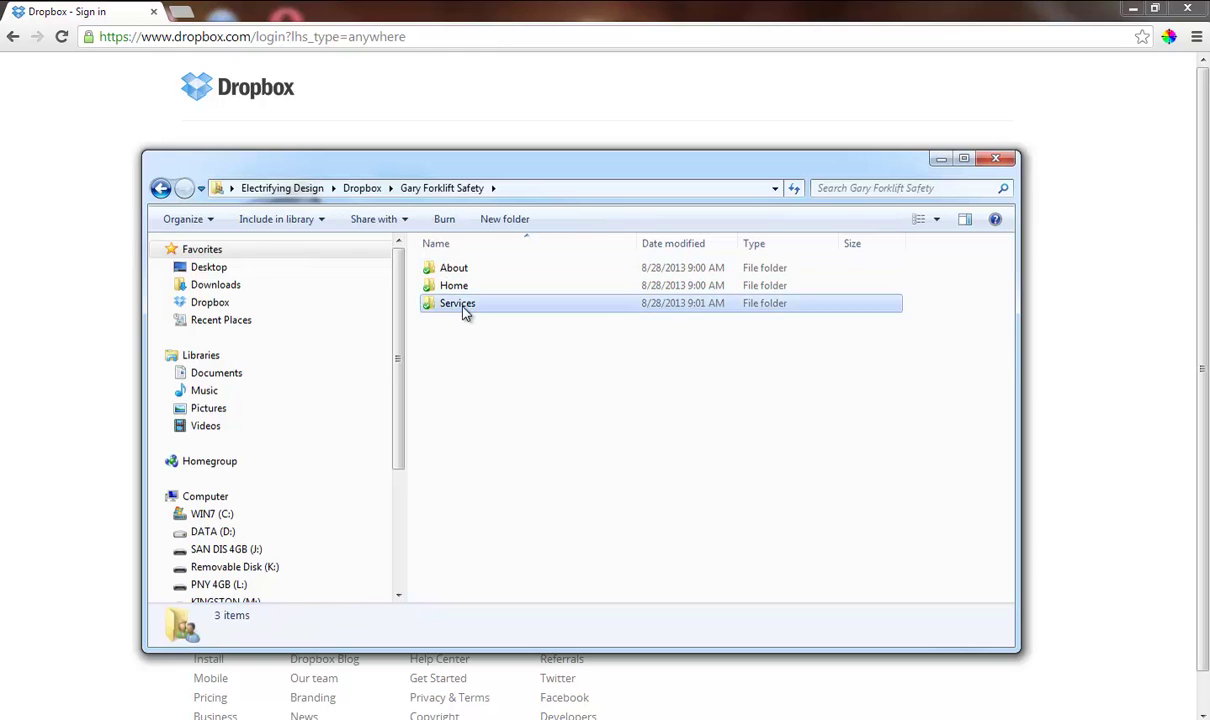
double_click(462, 306)
key(ctrl+v)
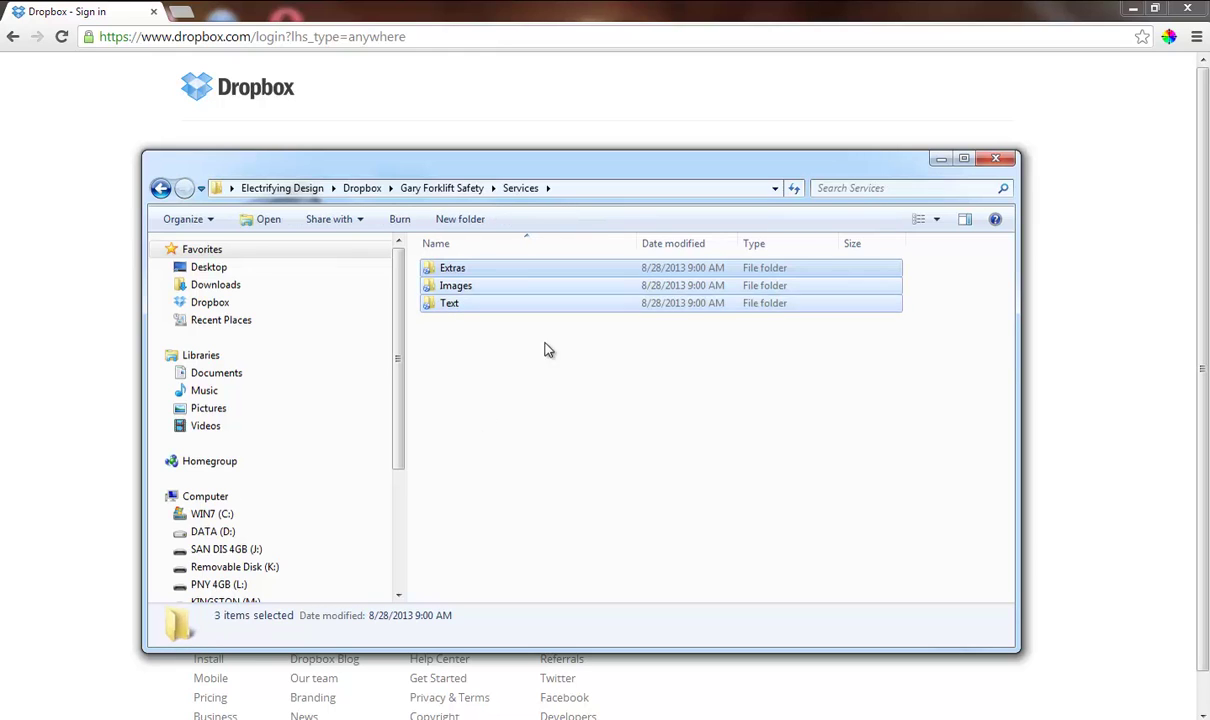
- Look inside each of the Extras, Images and Text subfolders of the Services folder
double_click(452, 269)
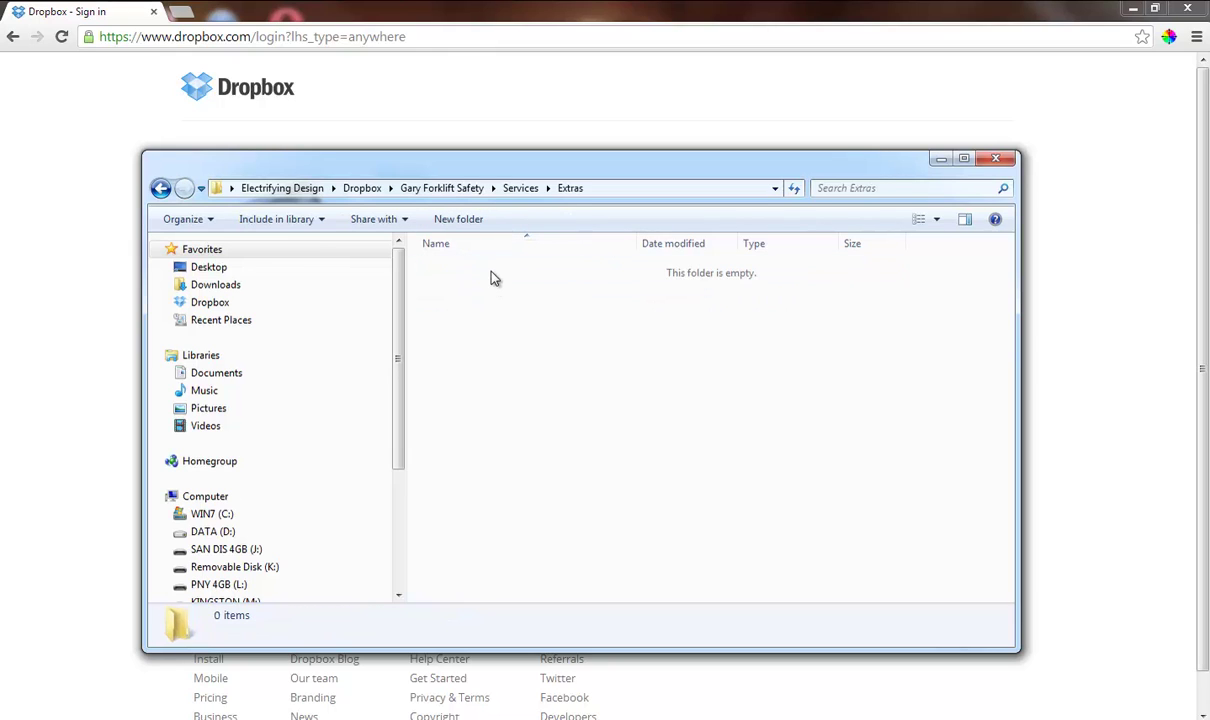
key(BackSpace)
double_click(447, 290)
key(BackSpace)
double_click(447, 304)
key(BackSpace)
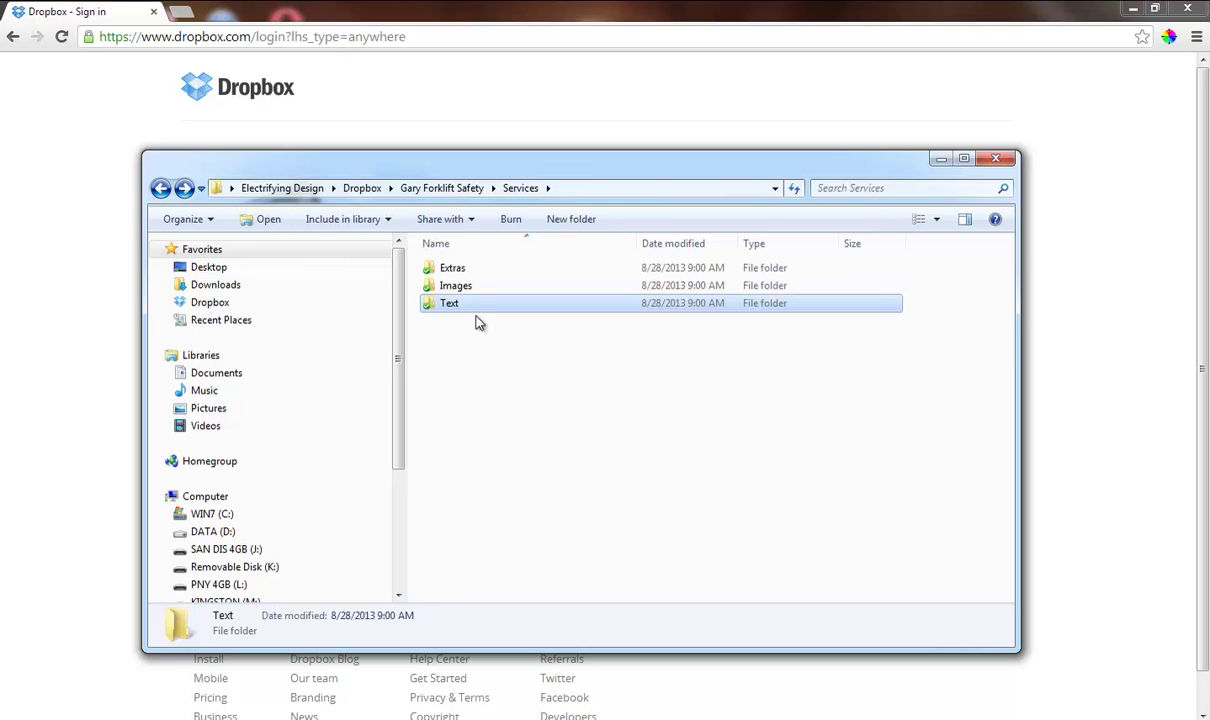
- Return to the client's Forklift Safety folder and create a folder named Contact
click(441, 189)
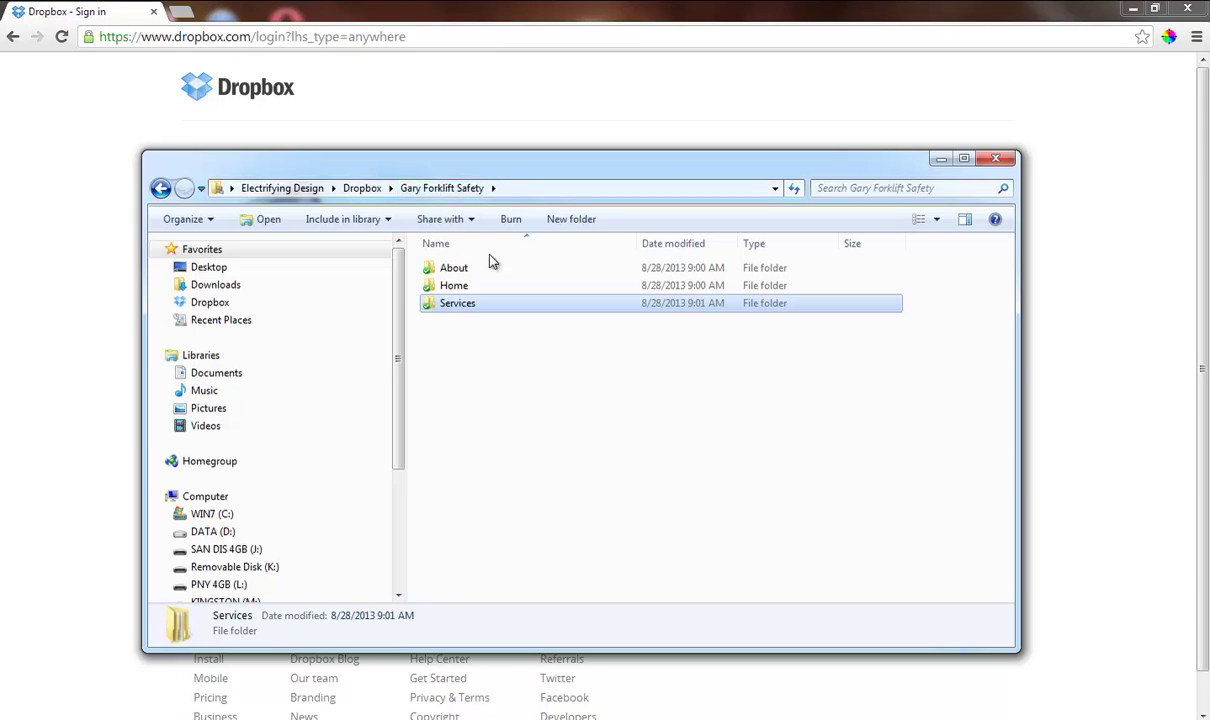
click(568, 220)
text(C)
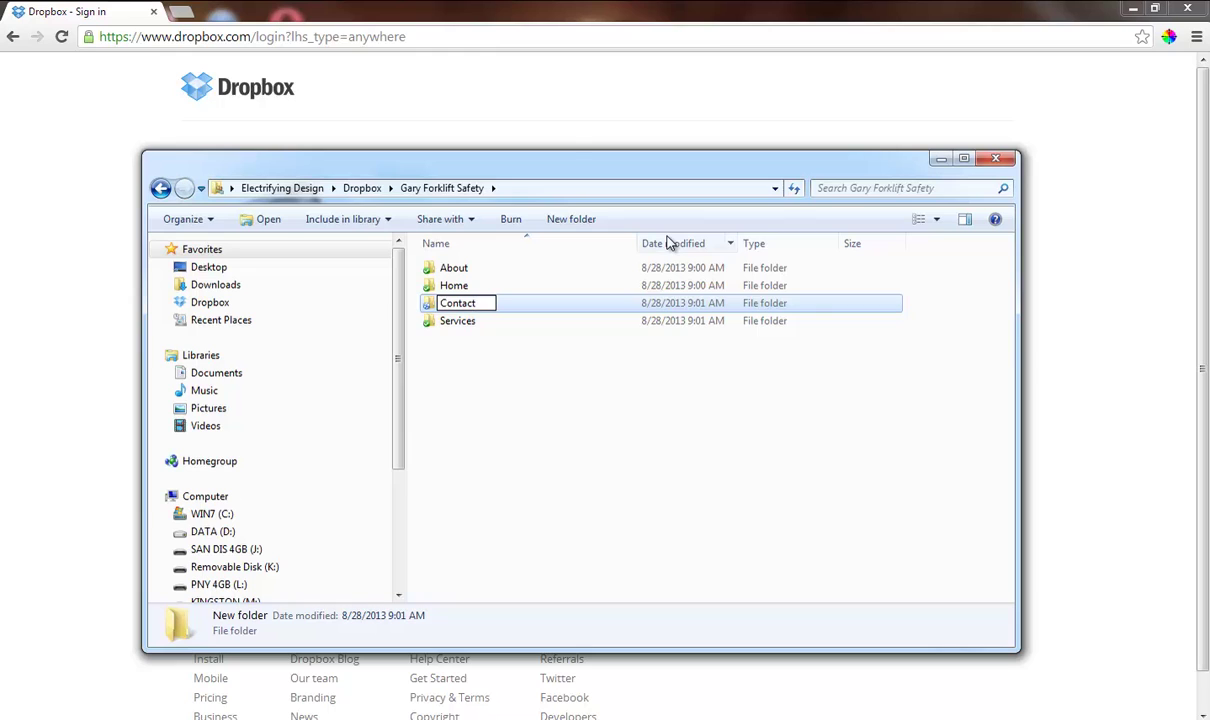
text(ontact)
click(548, 364)
- Paste the Extras, Images and Text subfolders into the Contact folder, and return to the client's folder
double_click(449, 288)
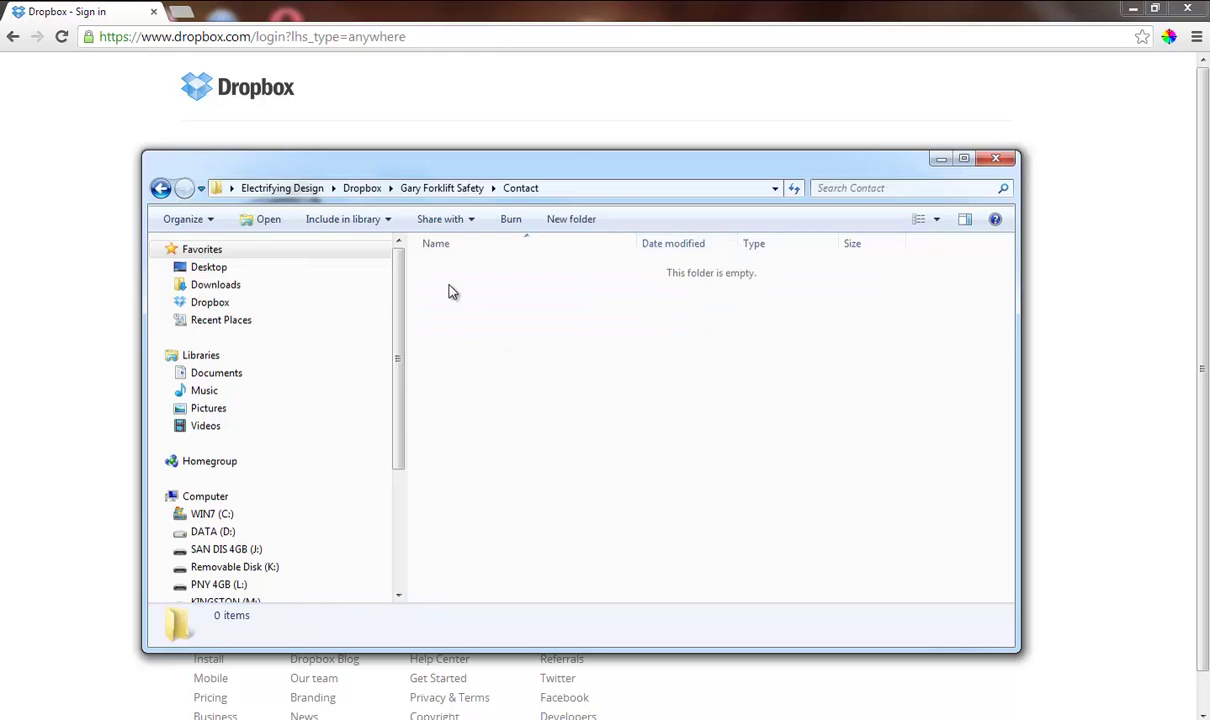
key(ctrl+v)
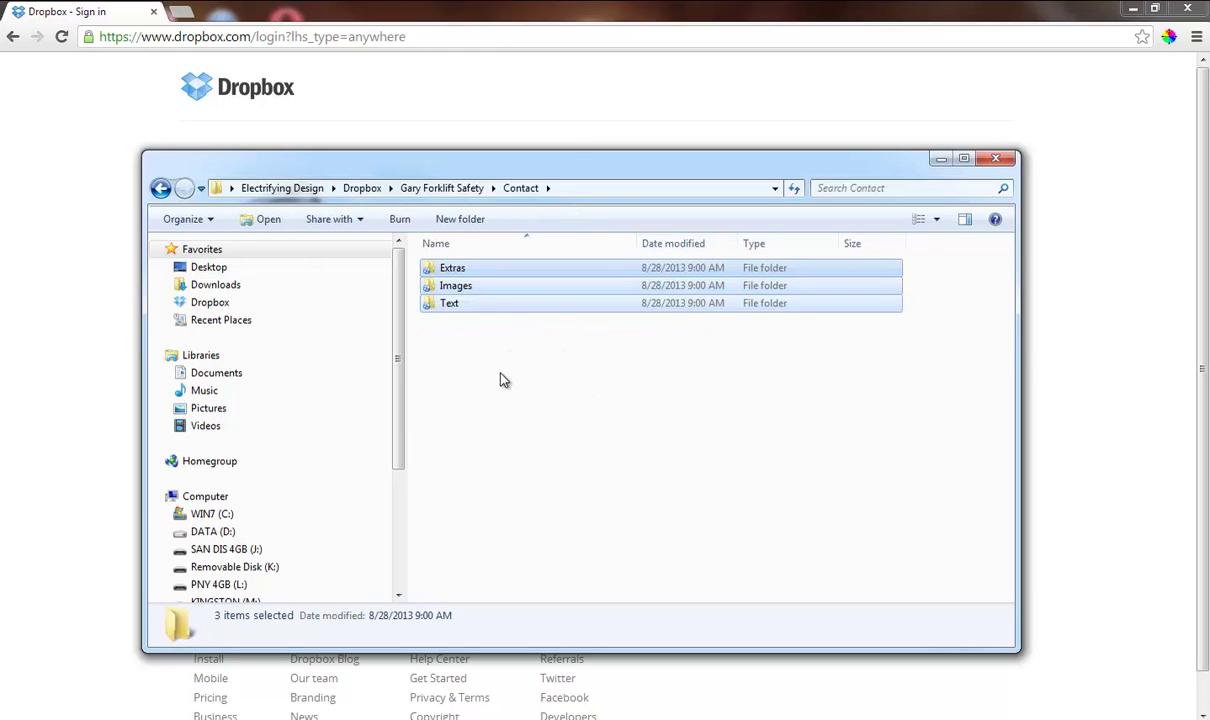
click(505, 379)
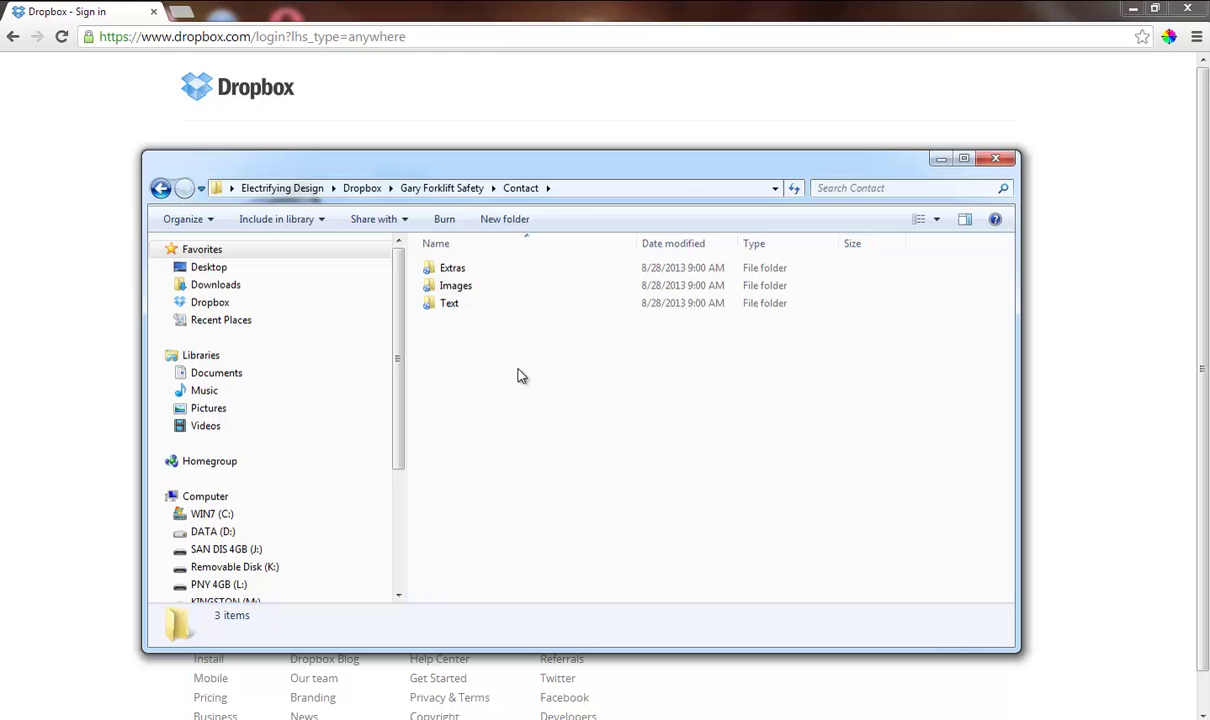
click(447, 189)
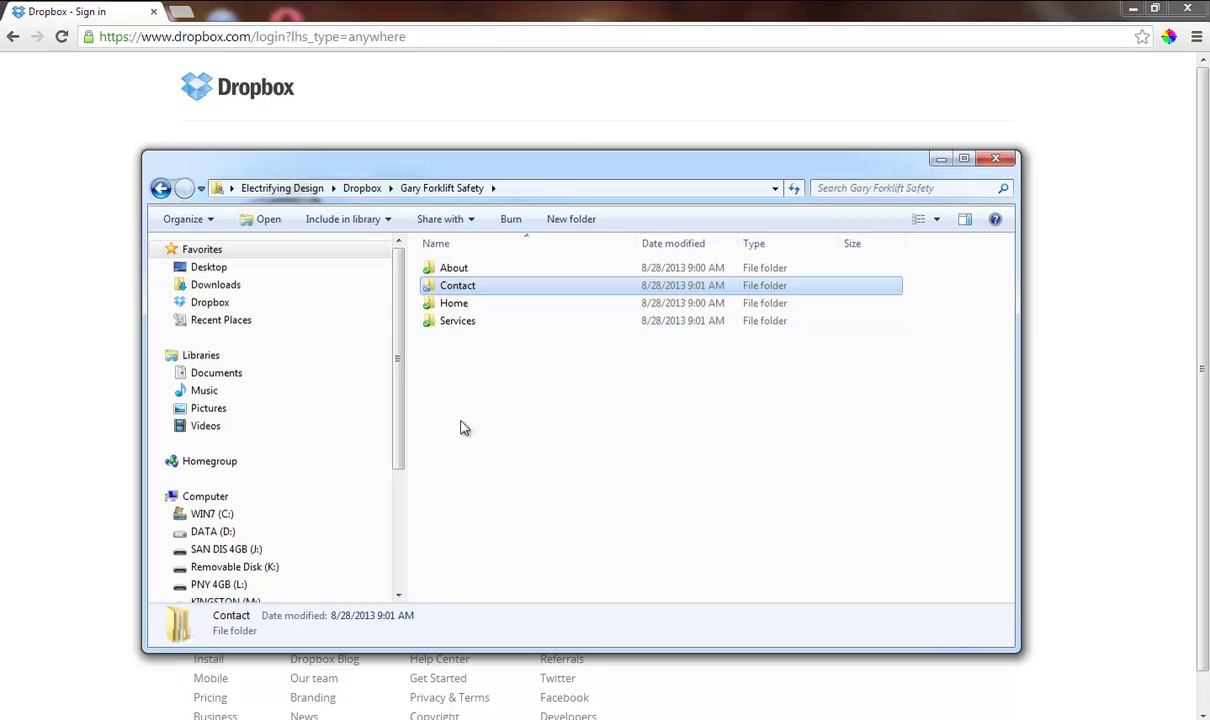
- Copy the EDGreenFlare image from AE Graphics, within ED Logos and Design on the KINGSTON (M:) drive
drag(397, 400, 424, 408)
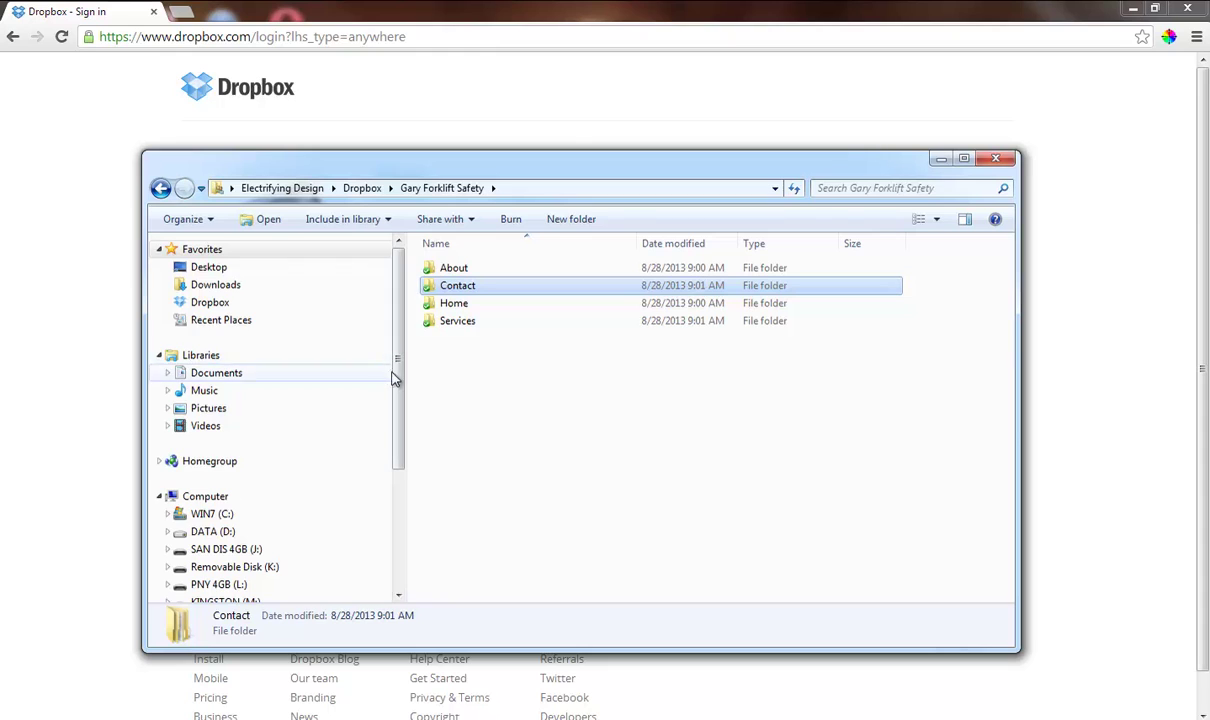
drag(394, 378, 297, 500)
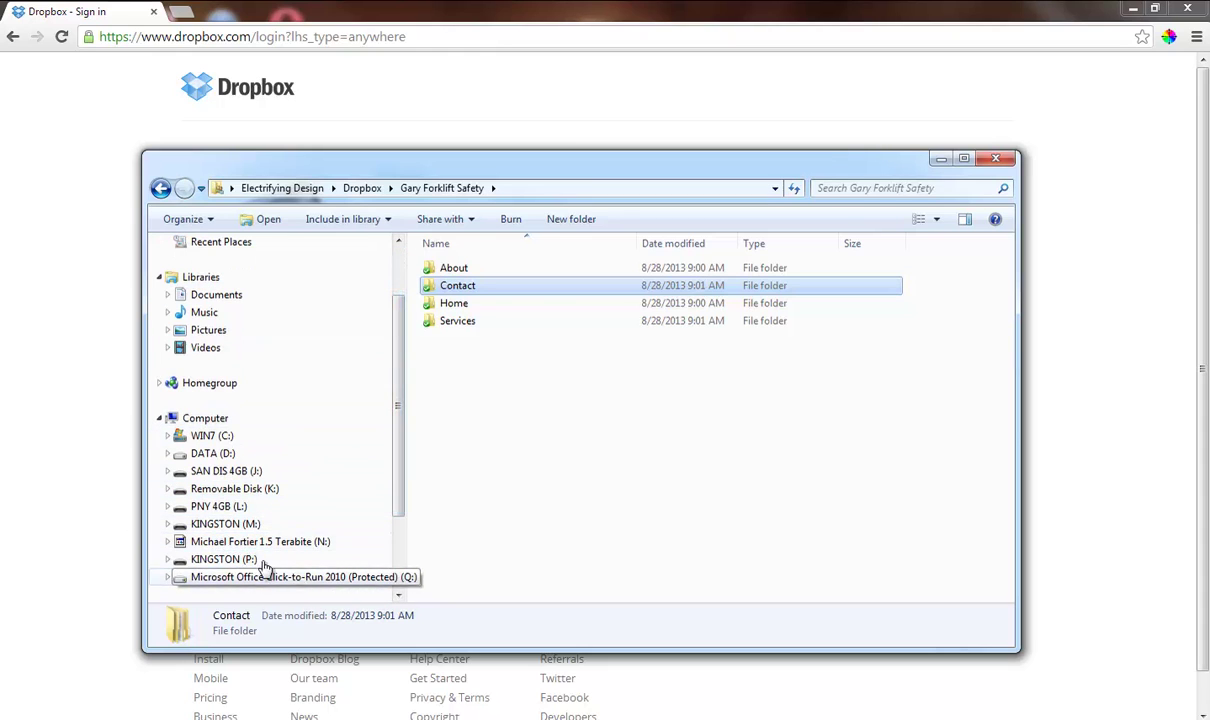
click(224, 525)
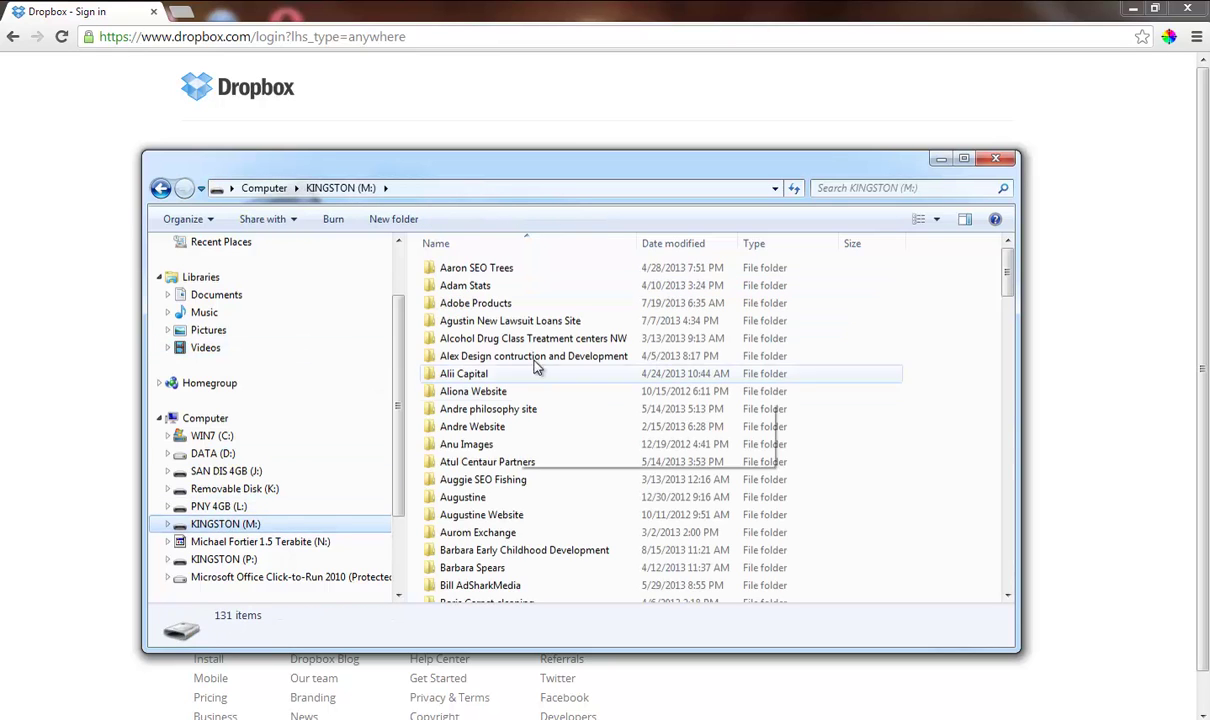
click(472, 342)
scroll(500, 340, down, 10)
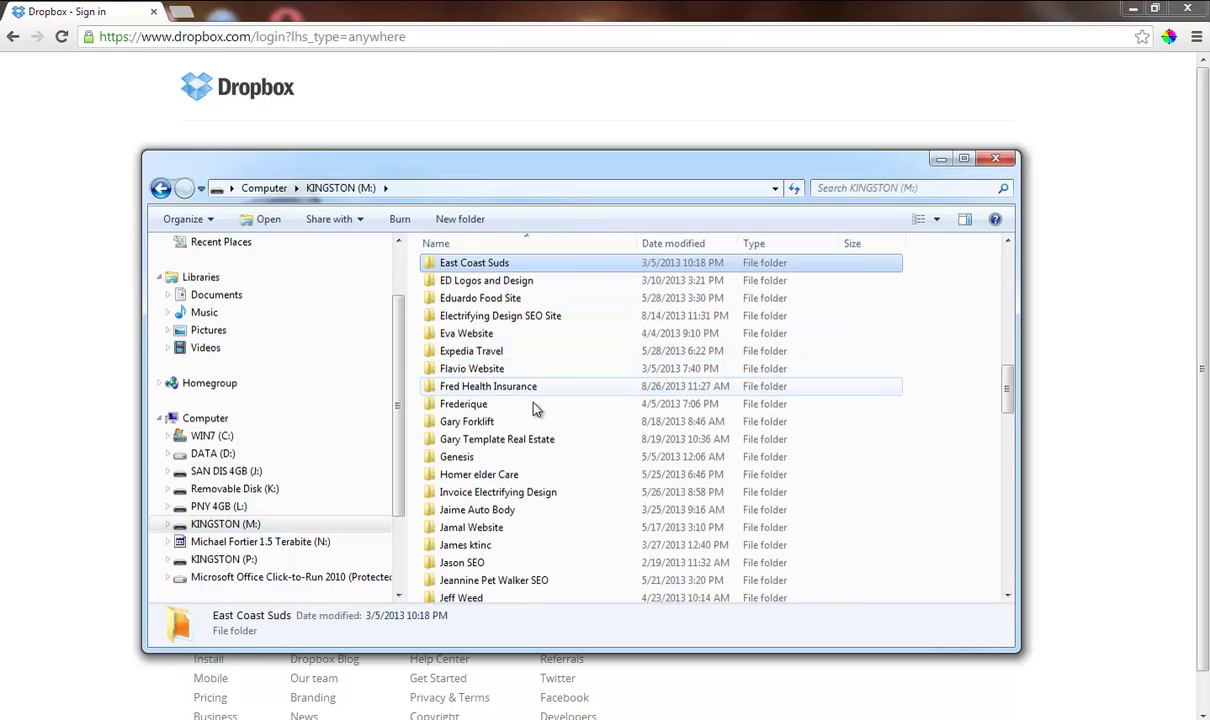
double_click(473, 280)
double_click(436, 274)
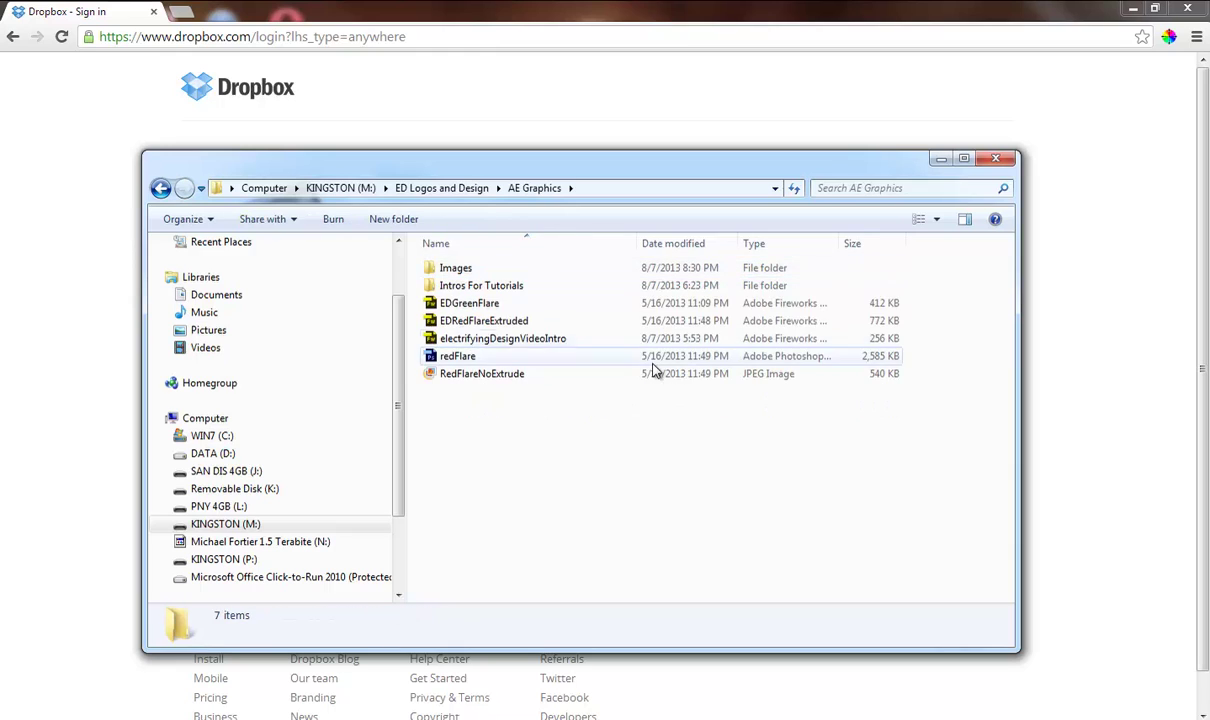
click(469, 303)
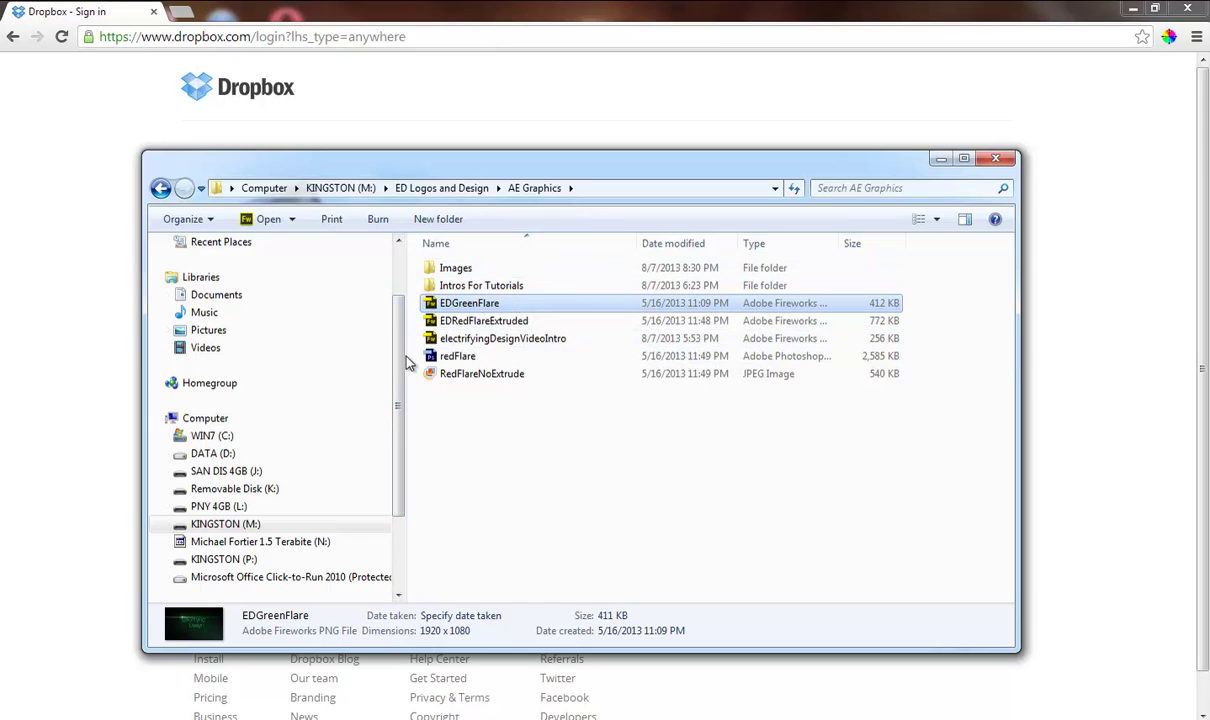
- Paste the EDGreenFlare image into the Images subfolder of Home in the client's Dropbox folder
scroll(405, 318, up, 2)
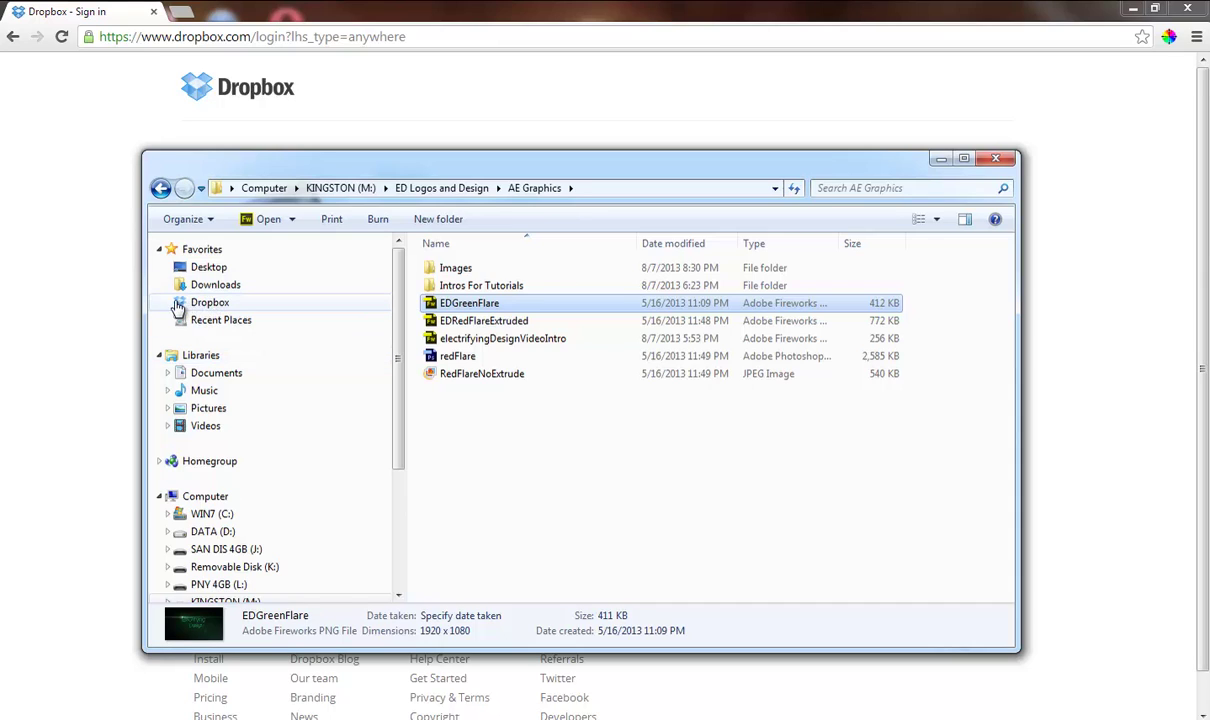
click(213, 305)
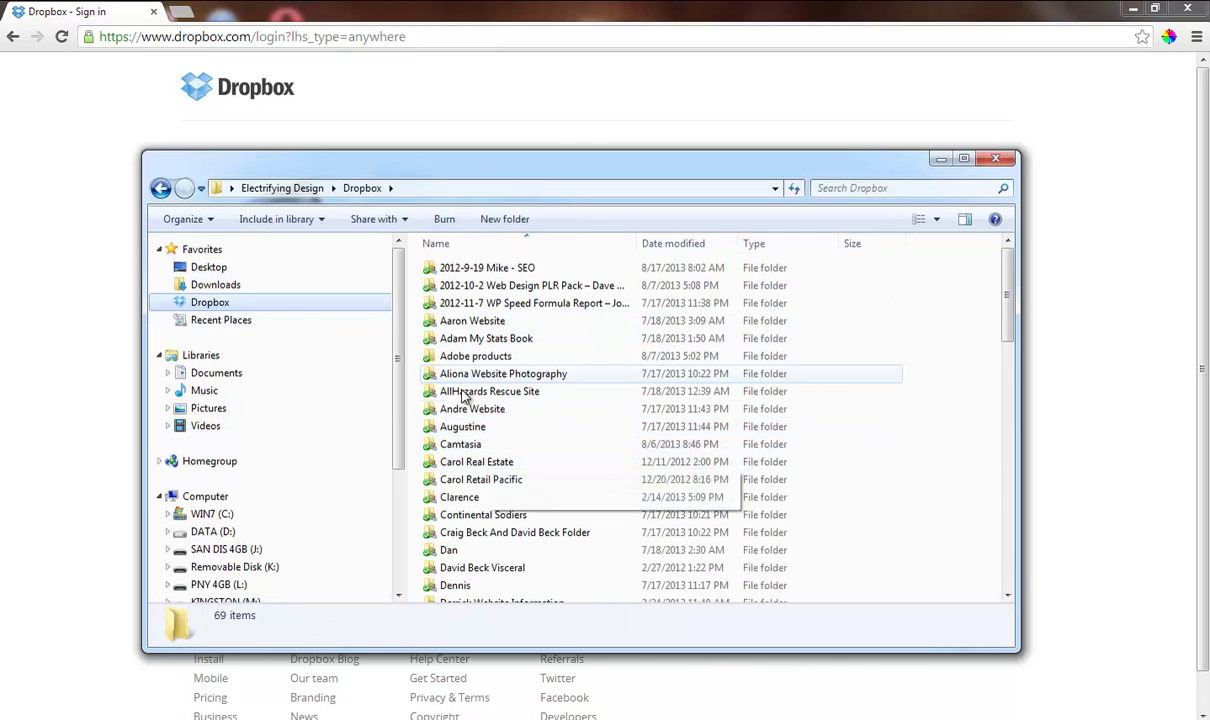
click(488, 445)
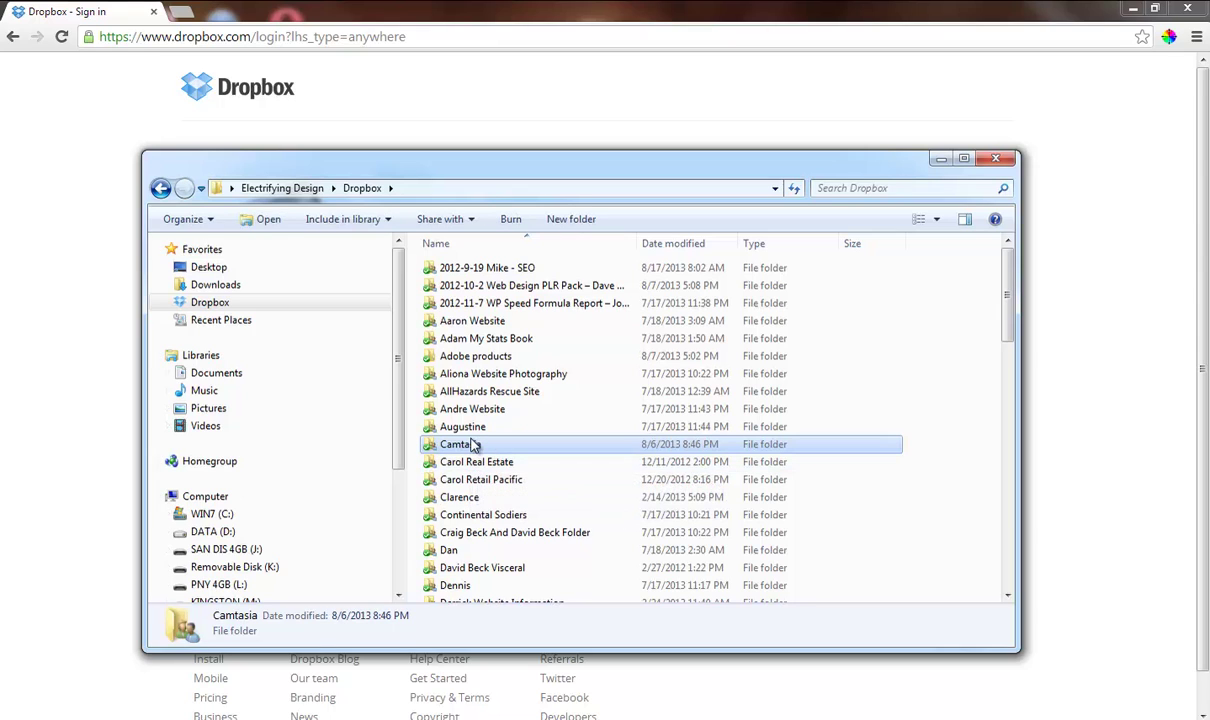
key(g)
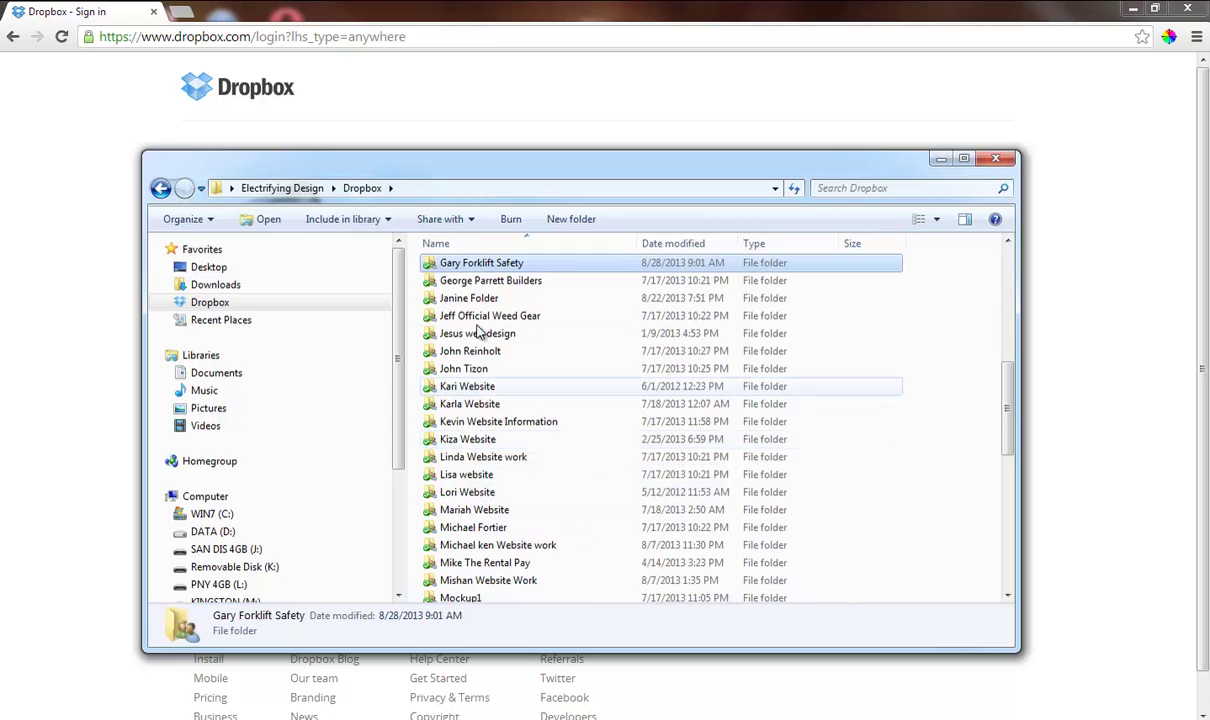
double_click(465, 268)
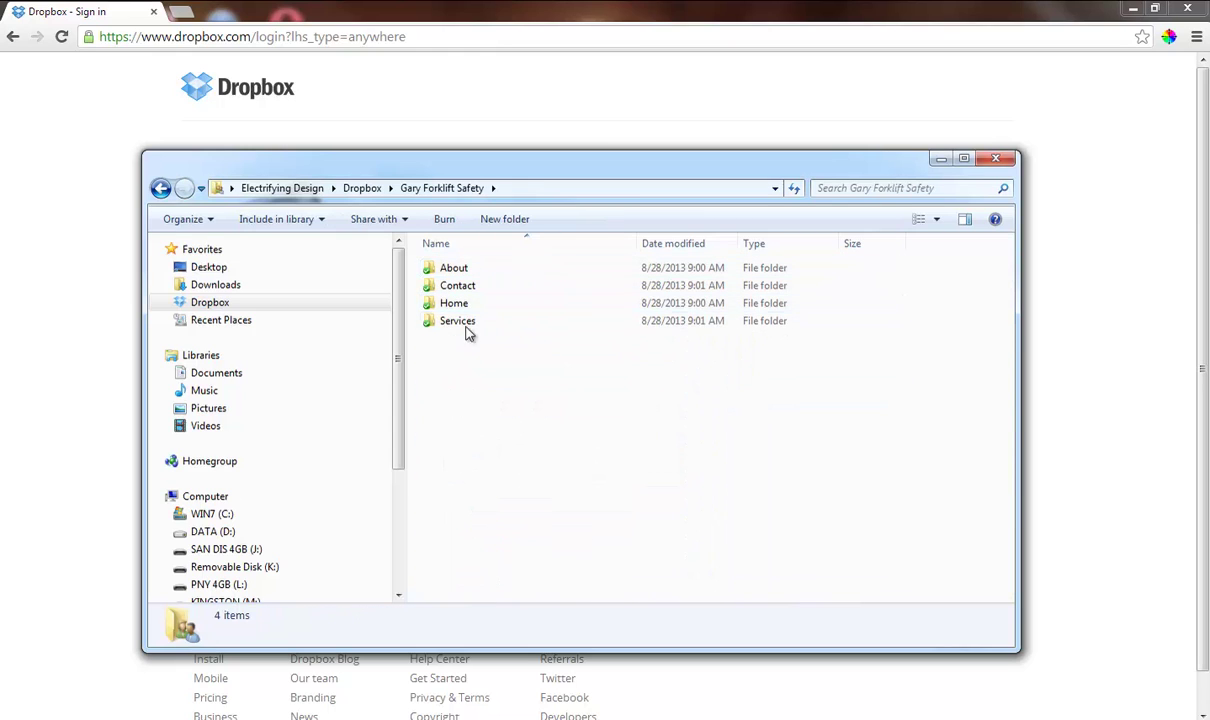
double_click(465, 306)
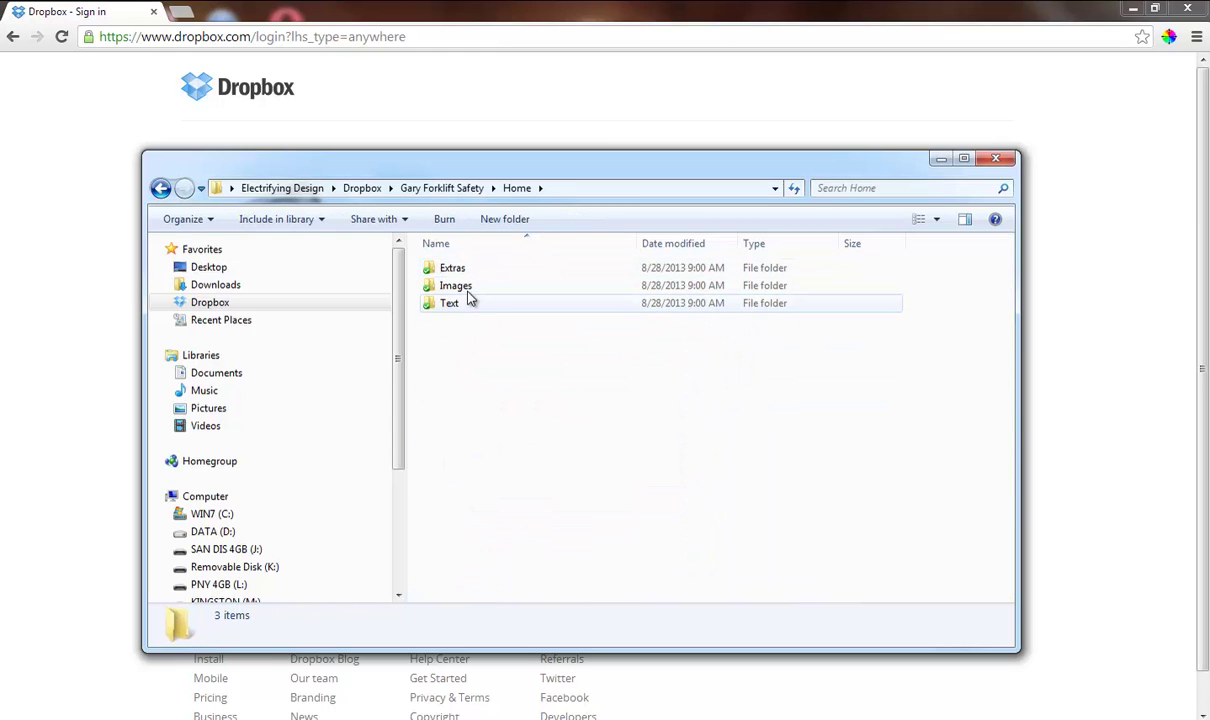
double_click(470, 287)
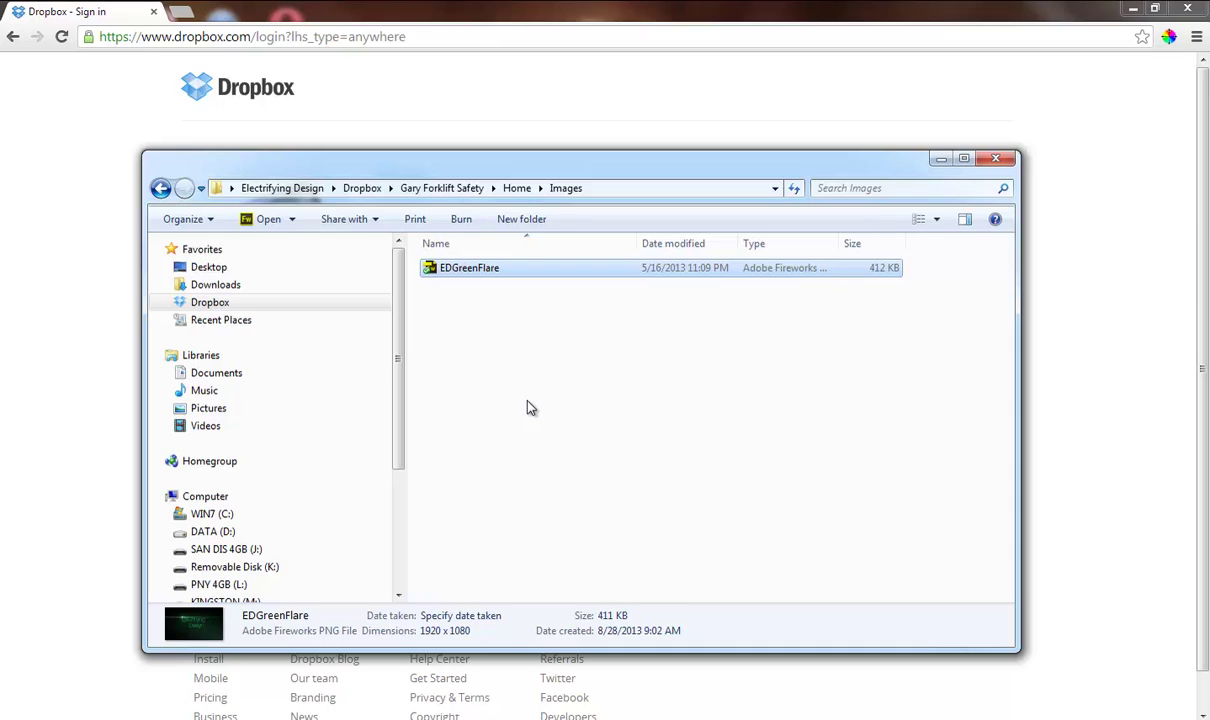
click(476, 270)
key(BackSpace)
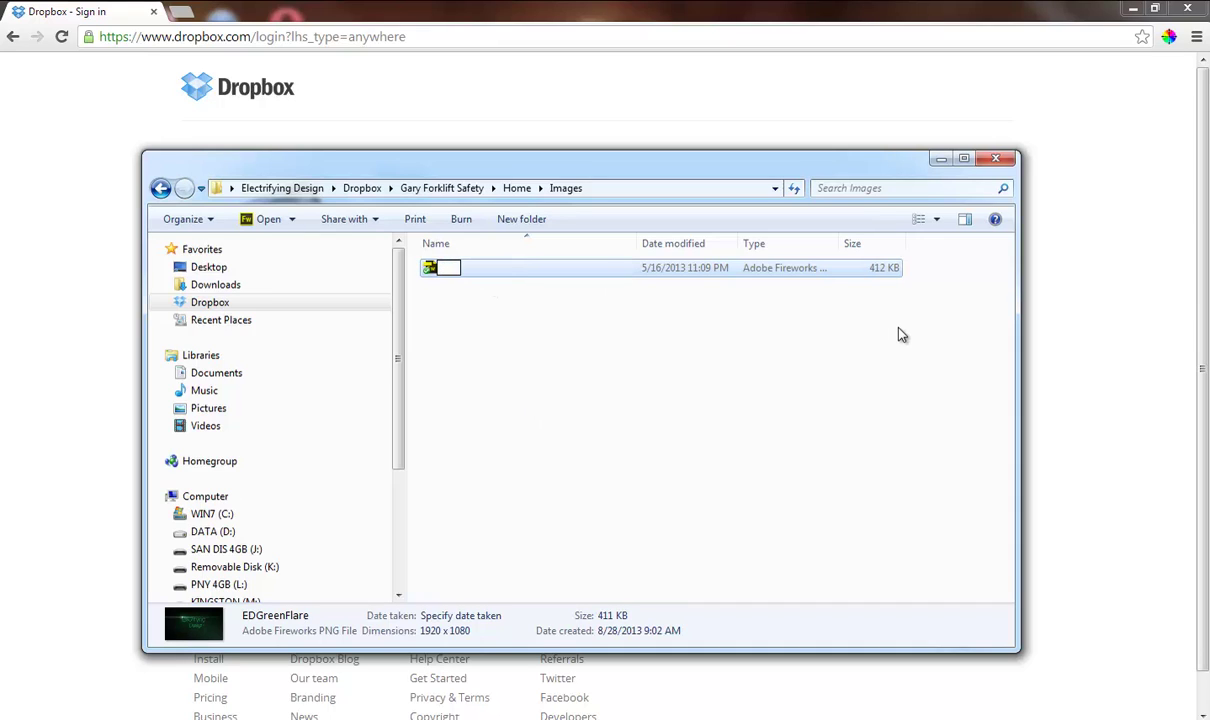
key(Escape)
click(630, 320)
- Delete the EDGreenFlare image from the Home folder's Images subfolder
click(494, 275)
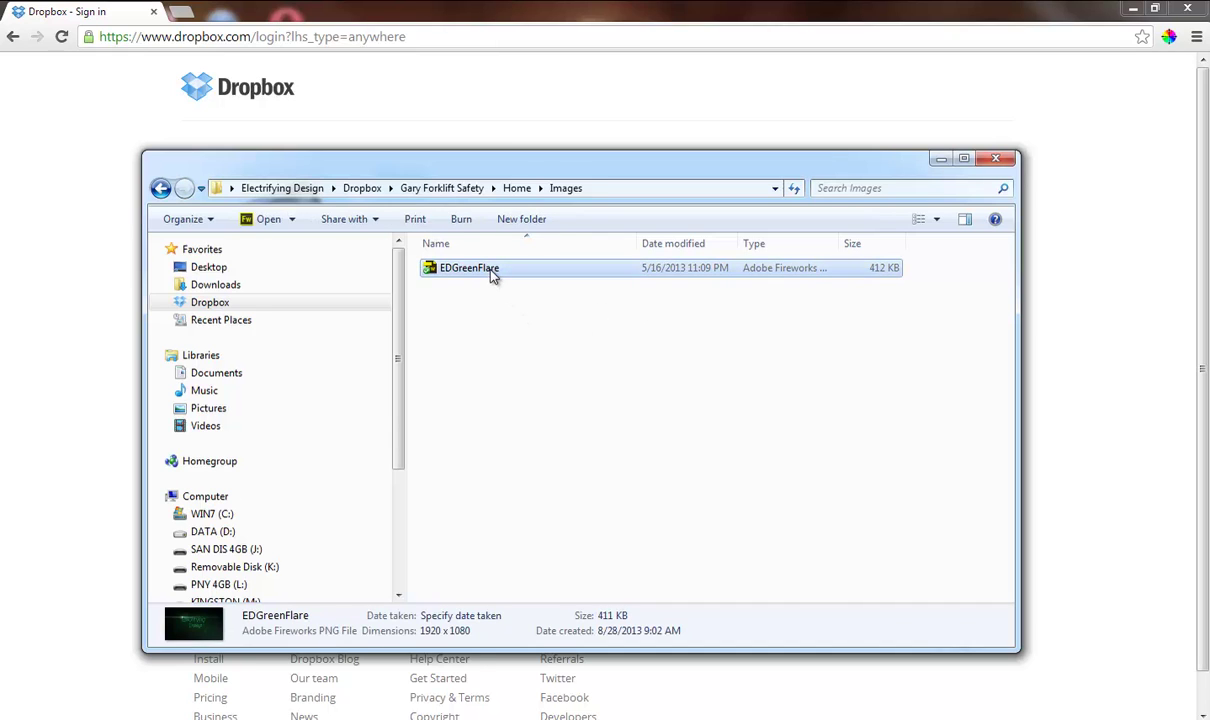
key(Delete)
click(685, 423)
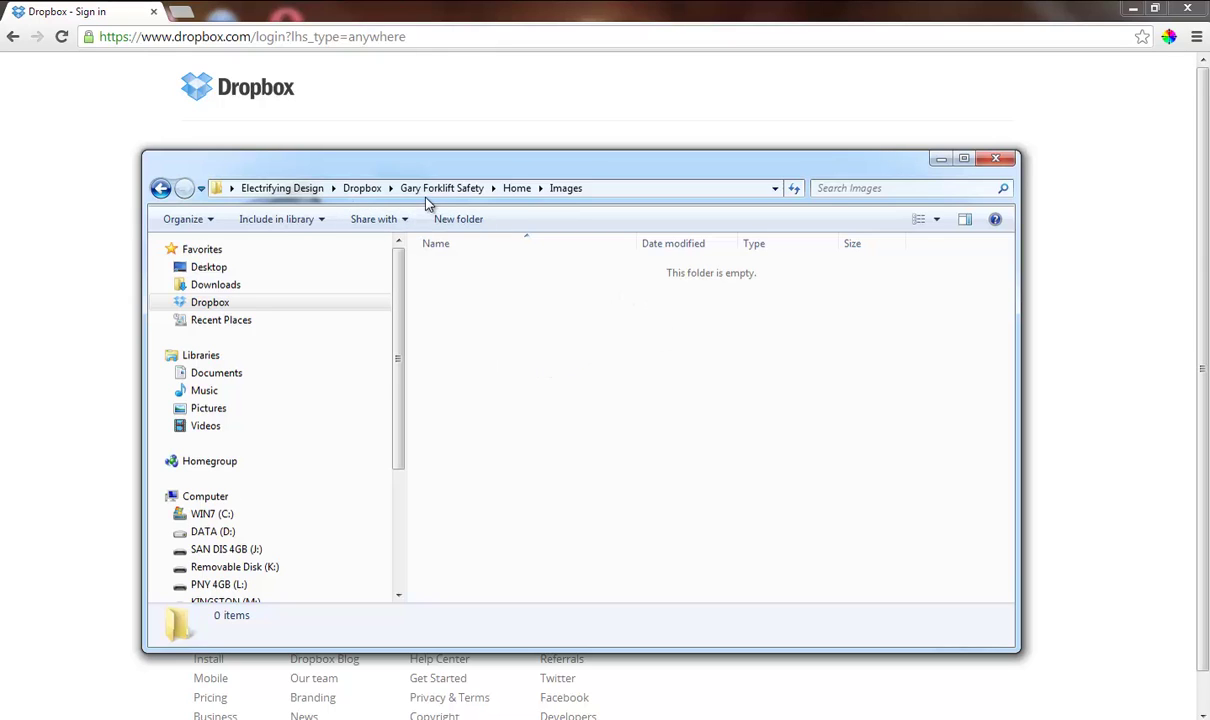
- Open the Services folder inside the existing Dropbox folder shared by the two clients
click(362, 188)
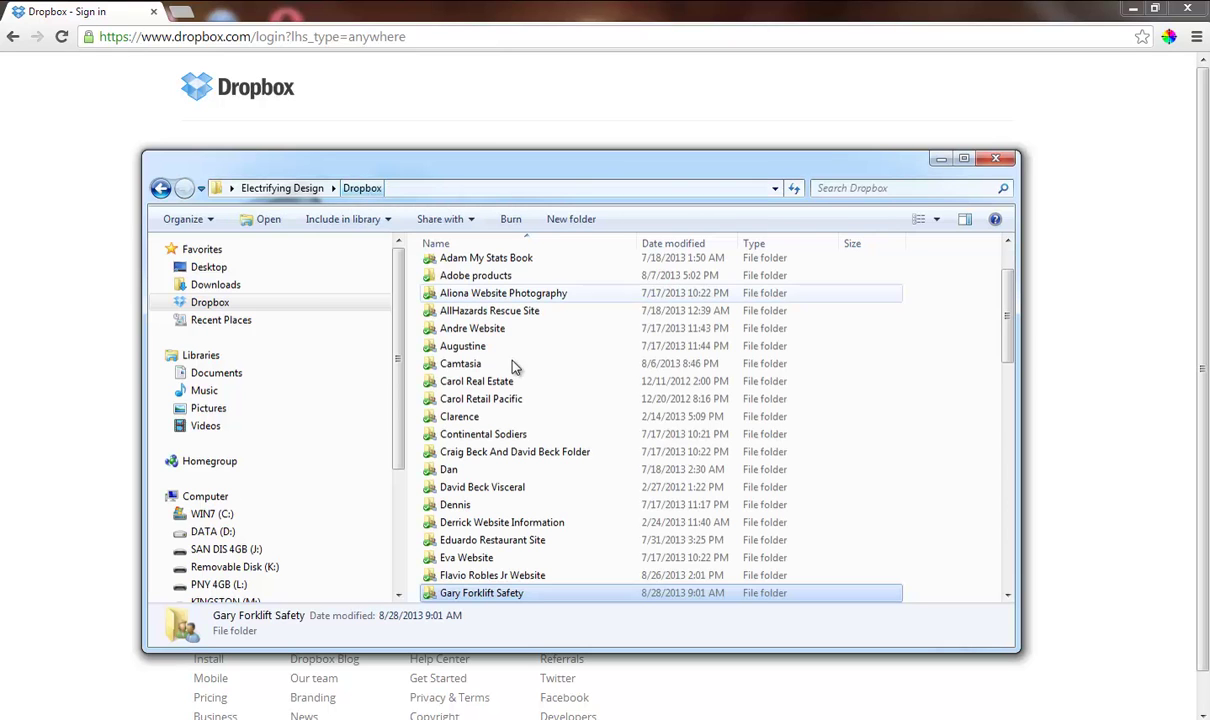
click(480, 365)
click(484, 381)
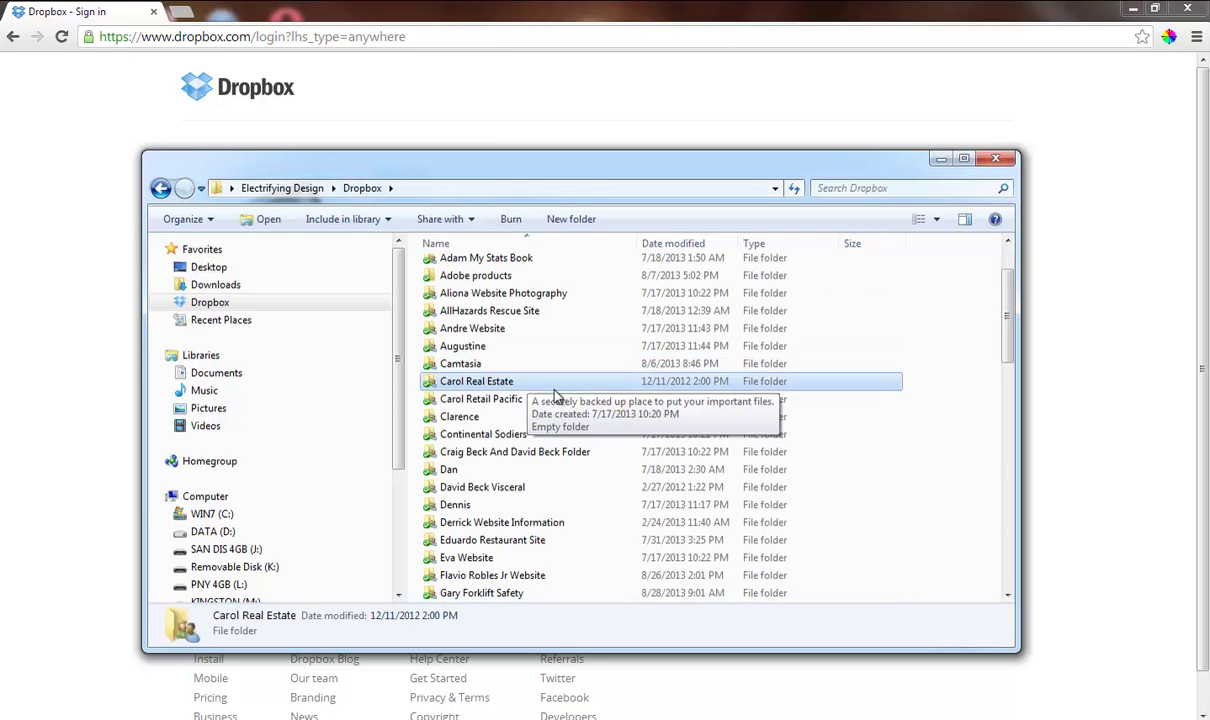
click(505, 455)
double_click(505, 455)
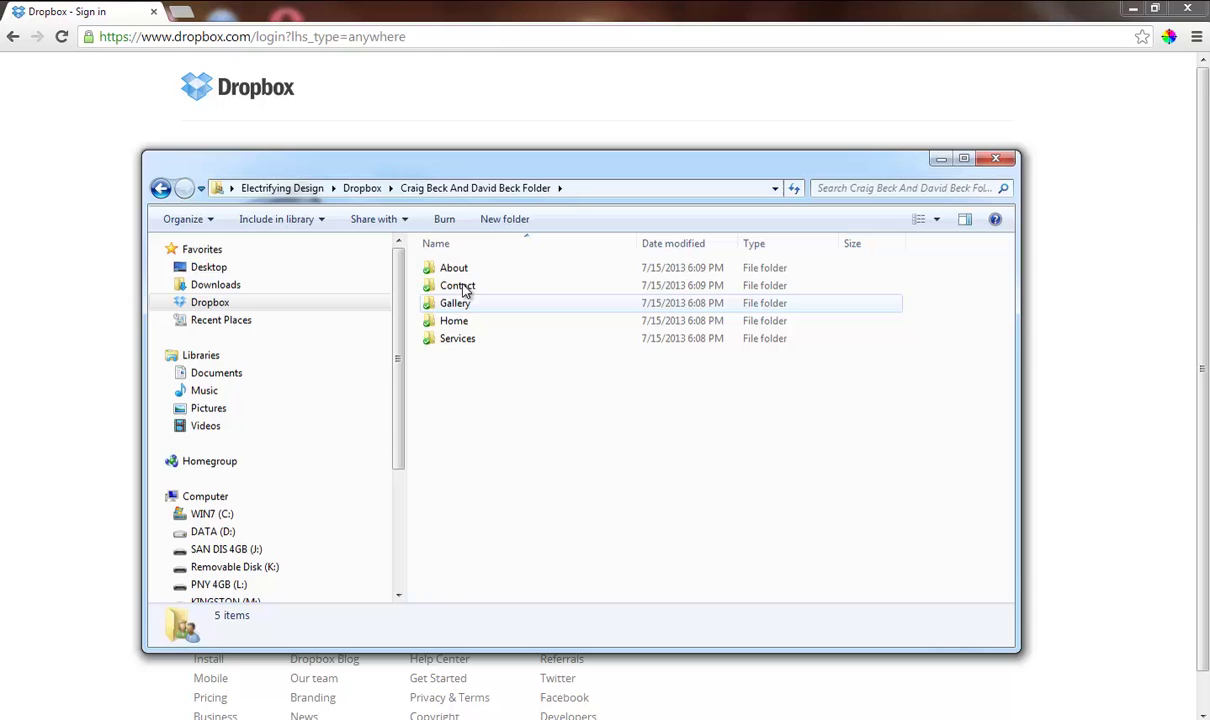
double_click(463, 340)
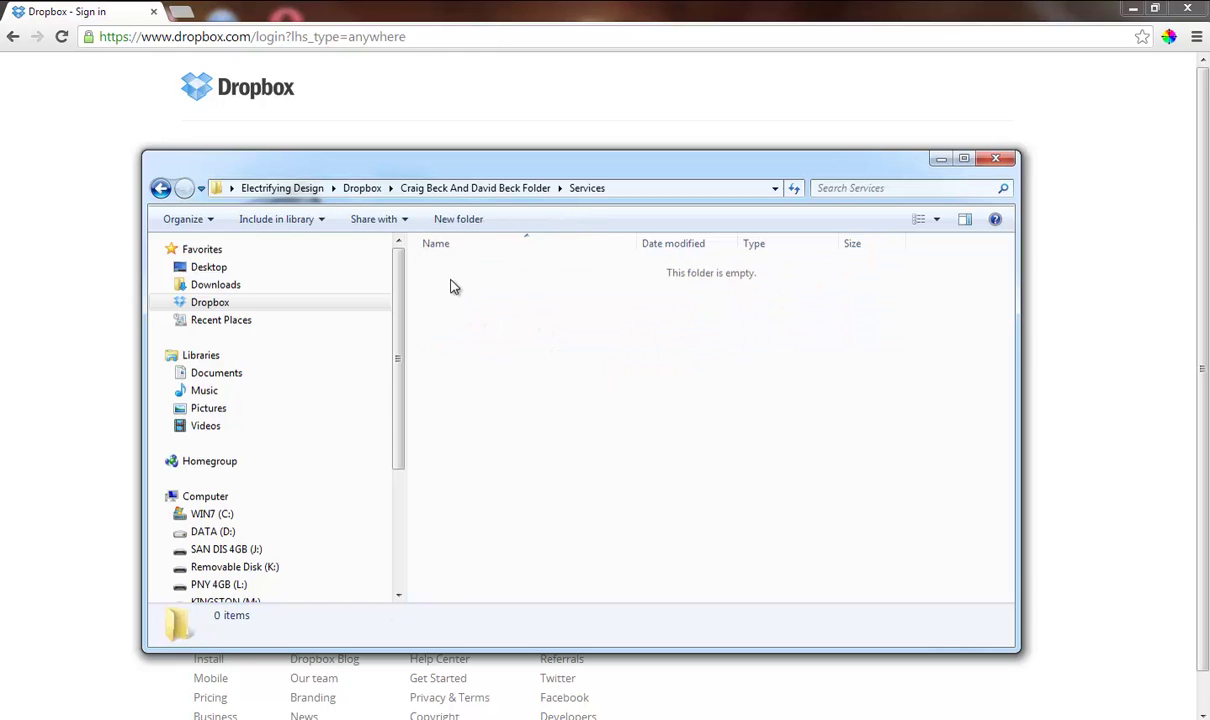
- Create two subfolders named Images and Extras in the Services folder
click(458, 220)
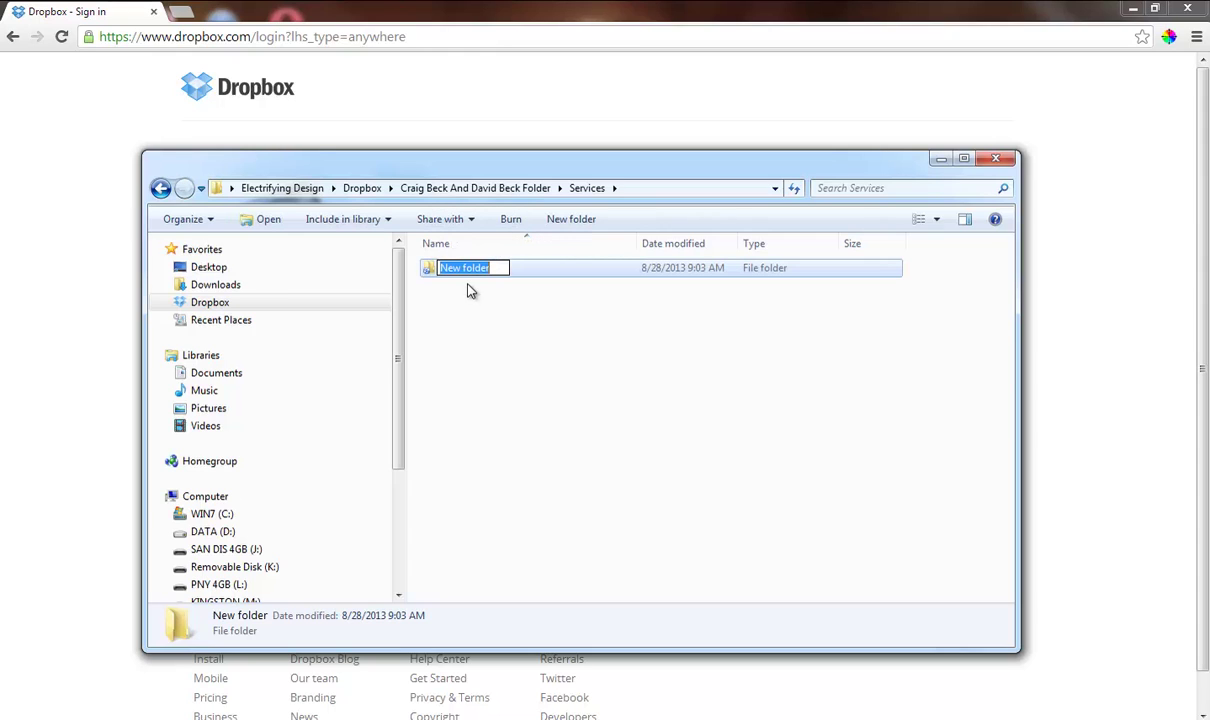
text(Images)
click(569, 220)
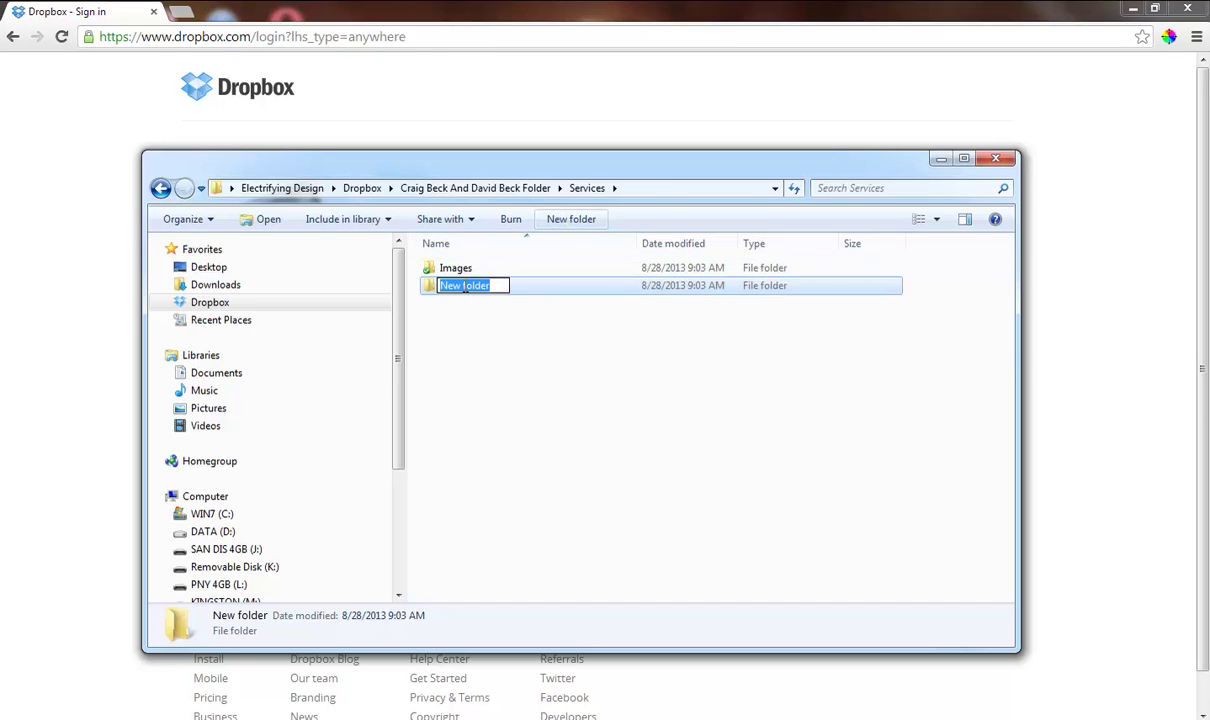
text(Extras)
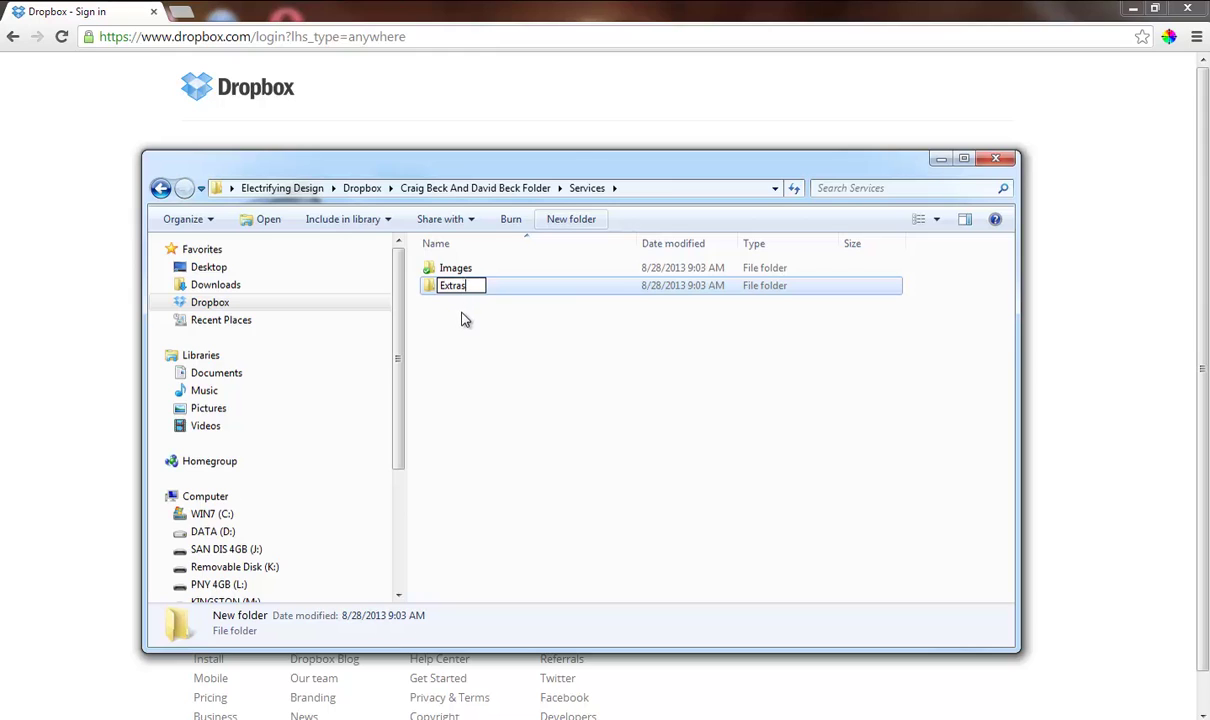
click(461, 319)
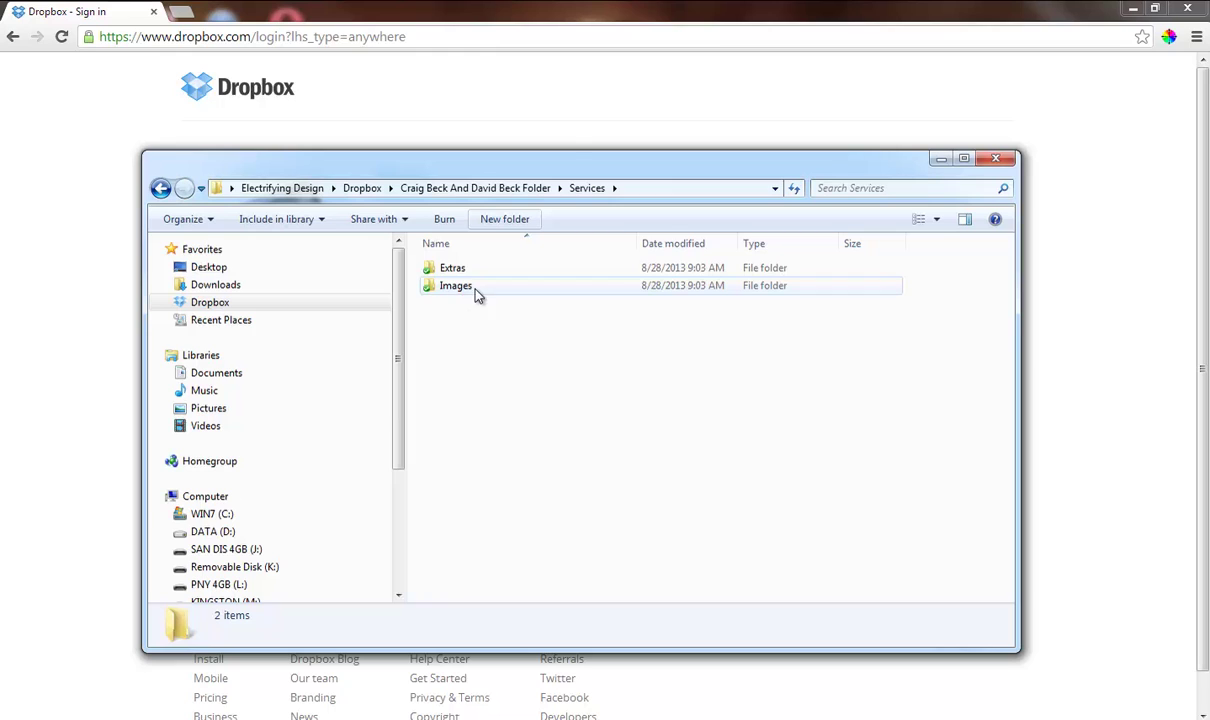
- Copy the Extras and Images subfolders from Services into the same client folder's Home folder
click(467, 287)
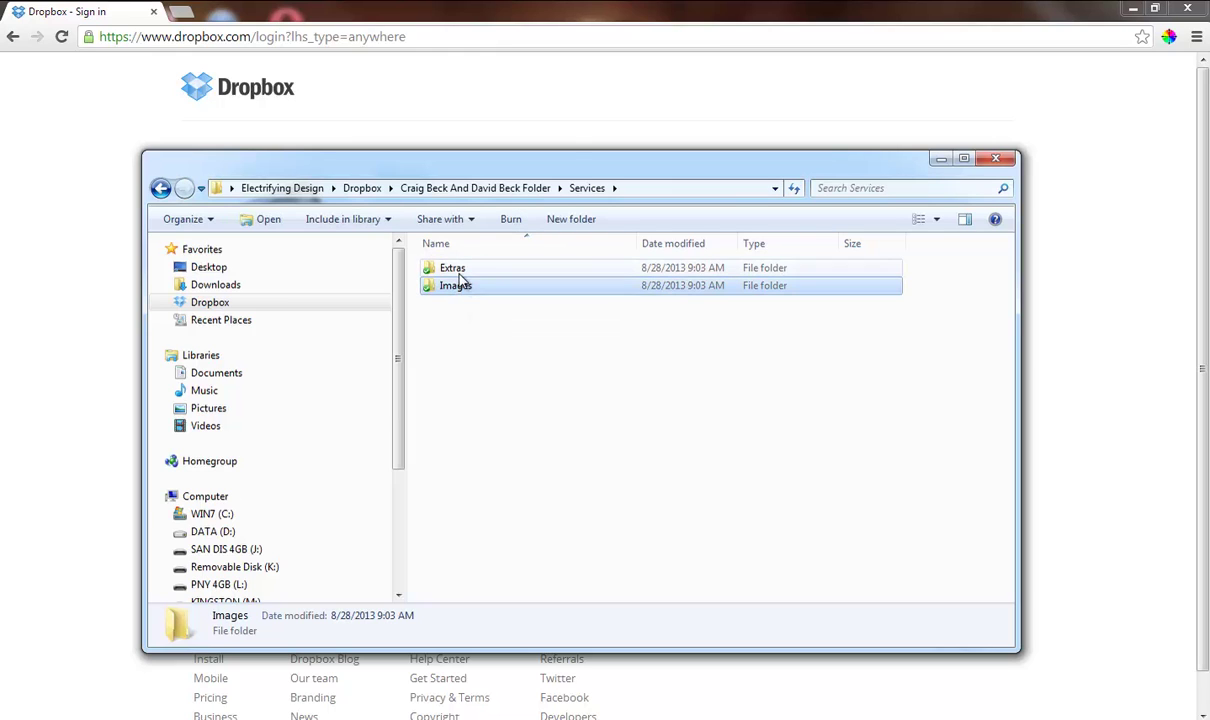
key(ctrl+a)
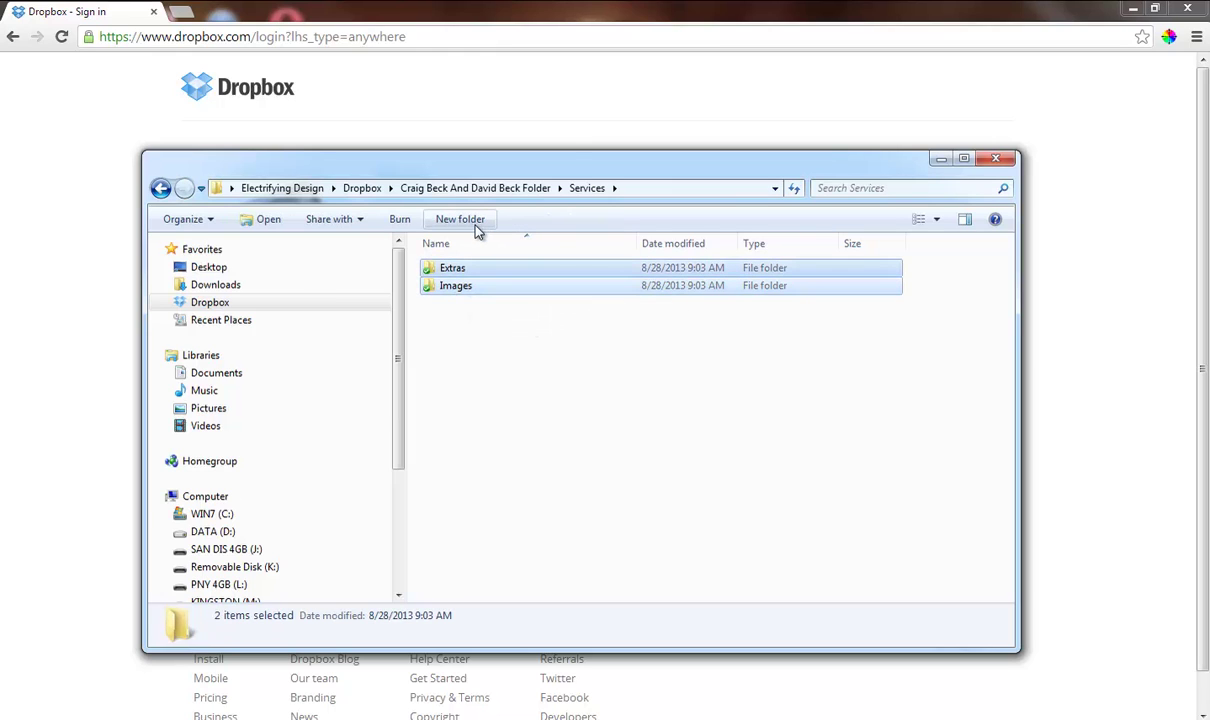
click(465, 189)
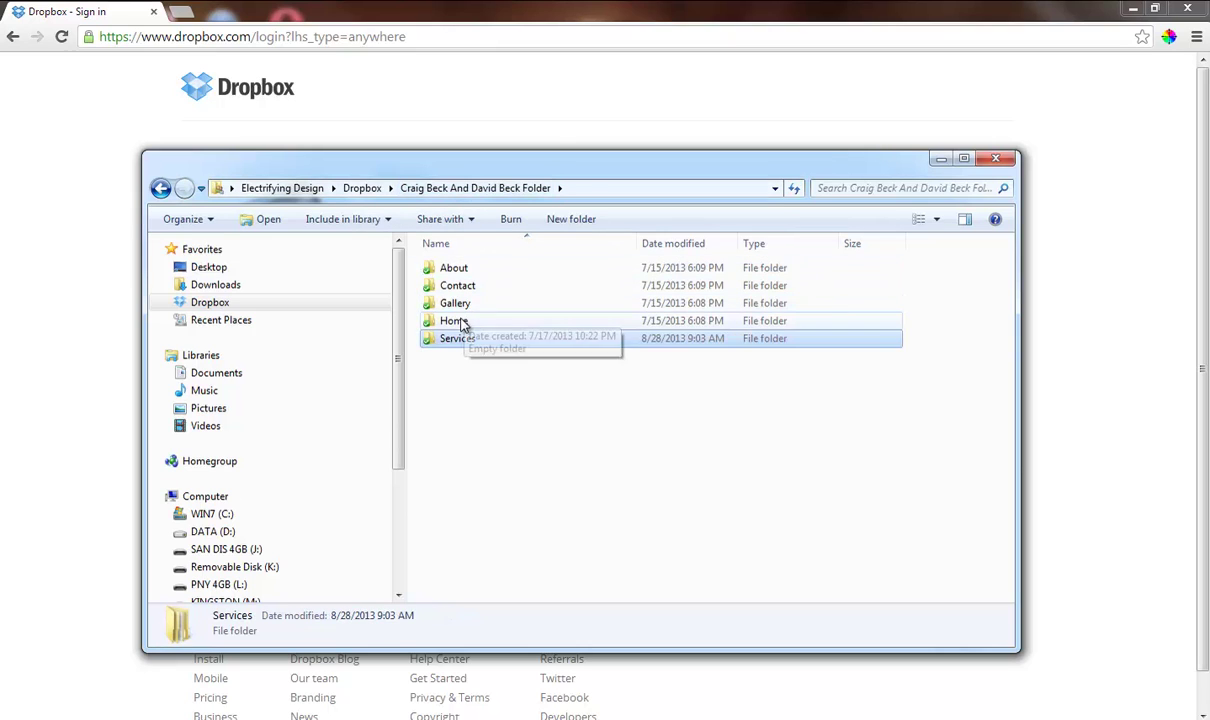
double_click(455, 321)
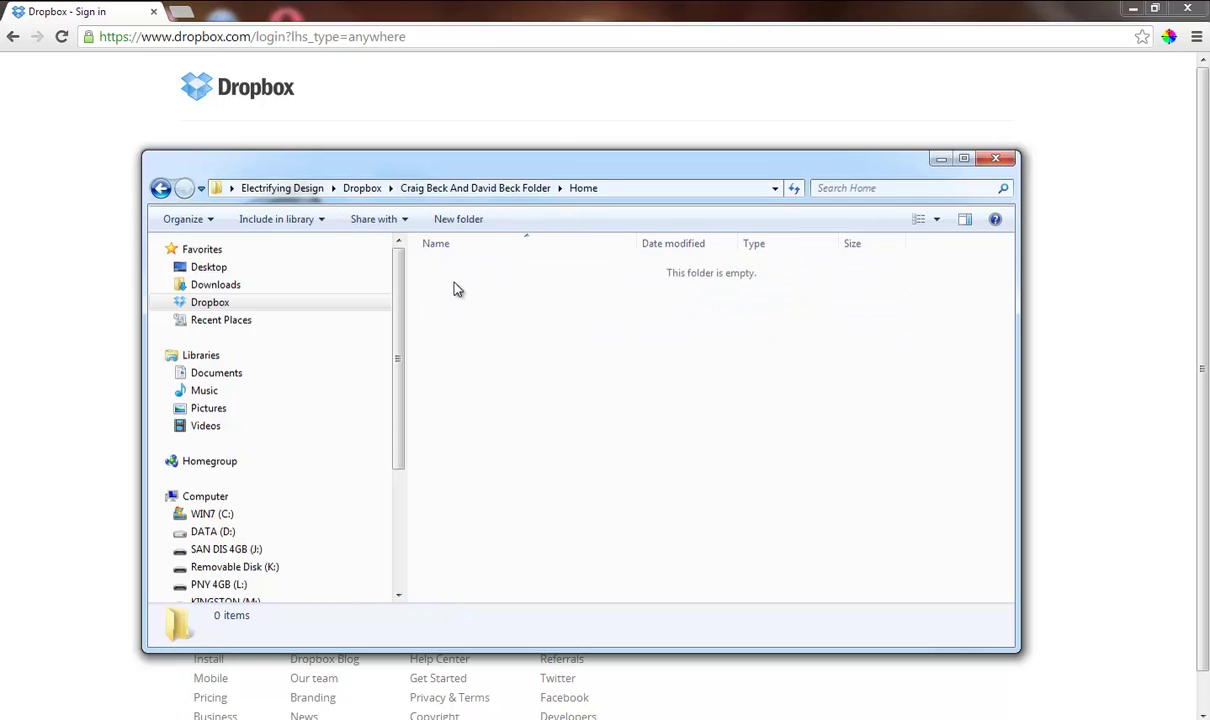
key(ctrl+v)
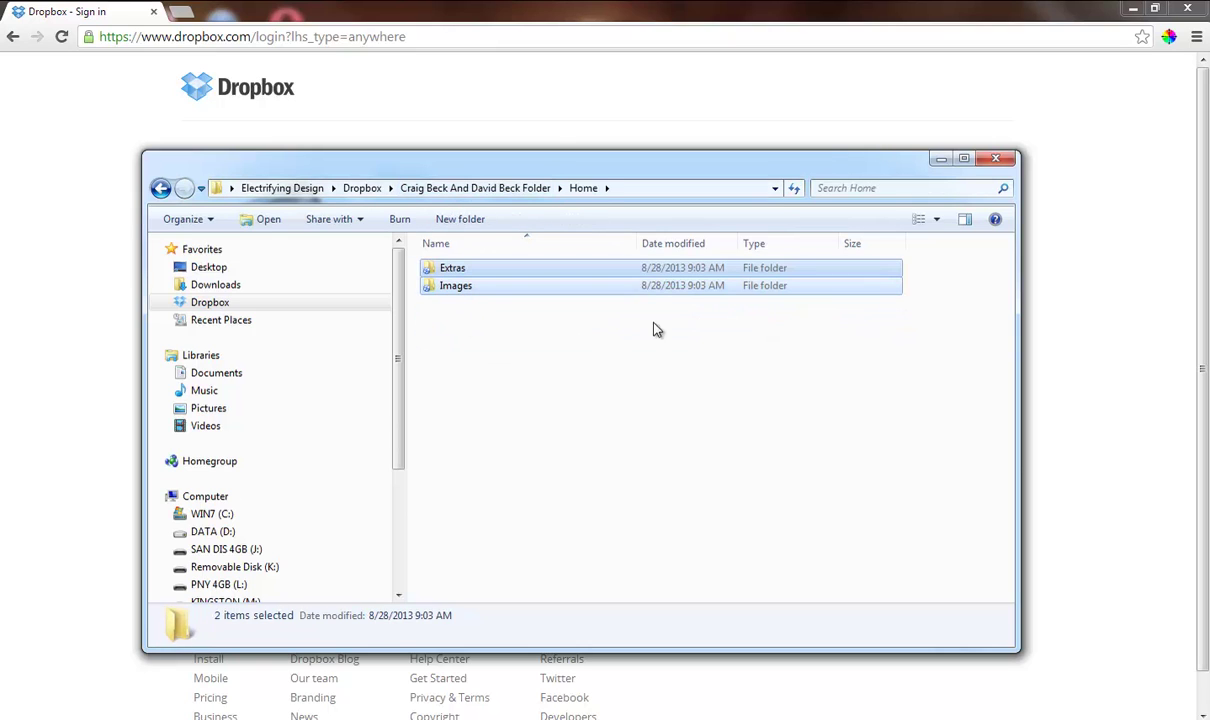
- Create subfolders named Location and Location 2 Images in the clients' Gallery folder
click(442, 189)
double_click(472, 305)
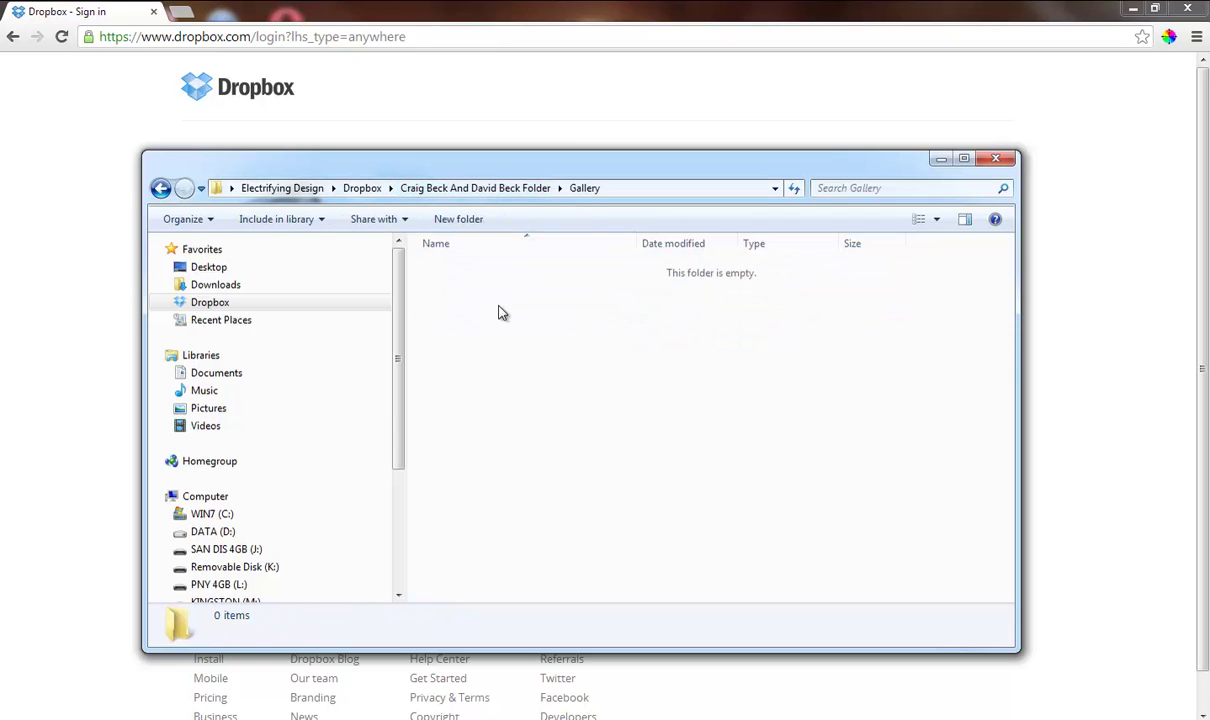
click(457, 222)
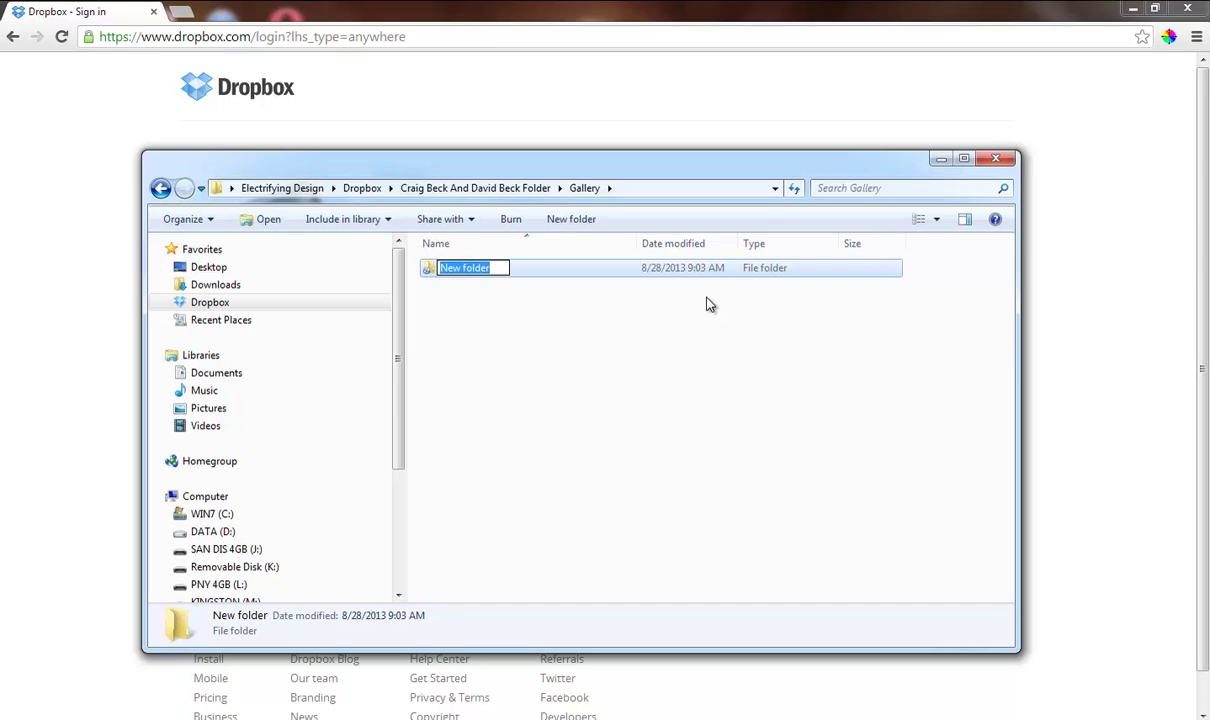
text(Location)
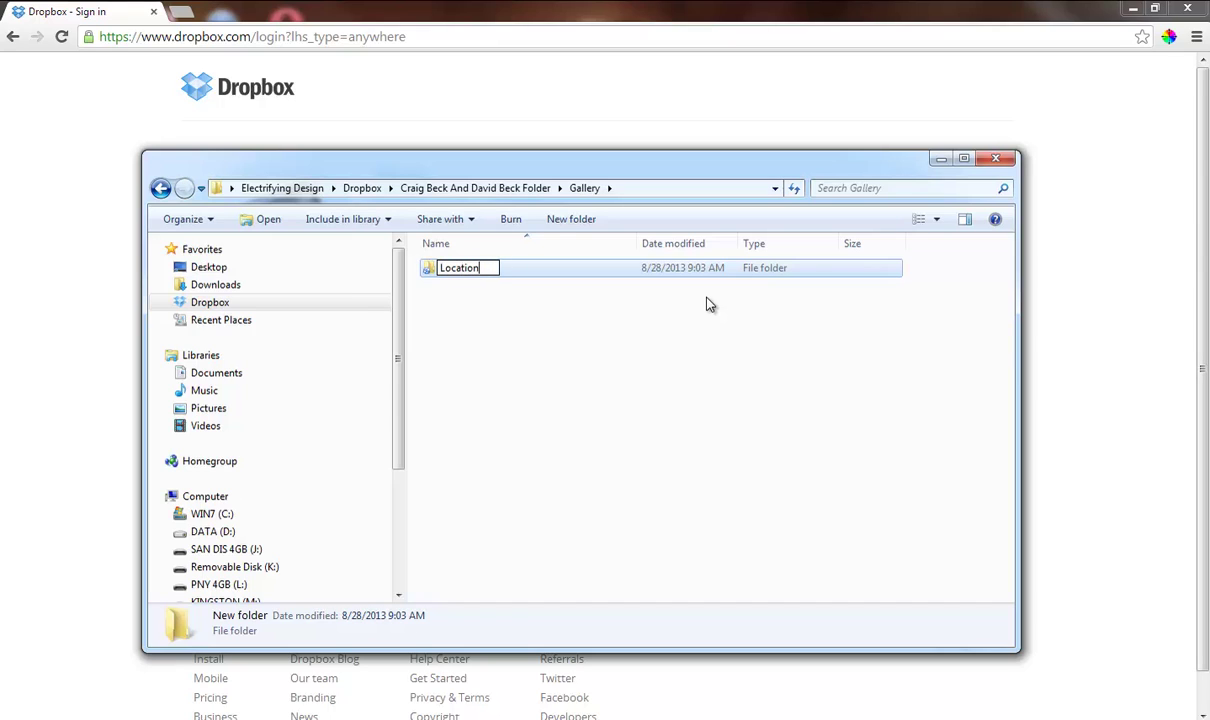
click(562, 224)
text(Loc)
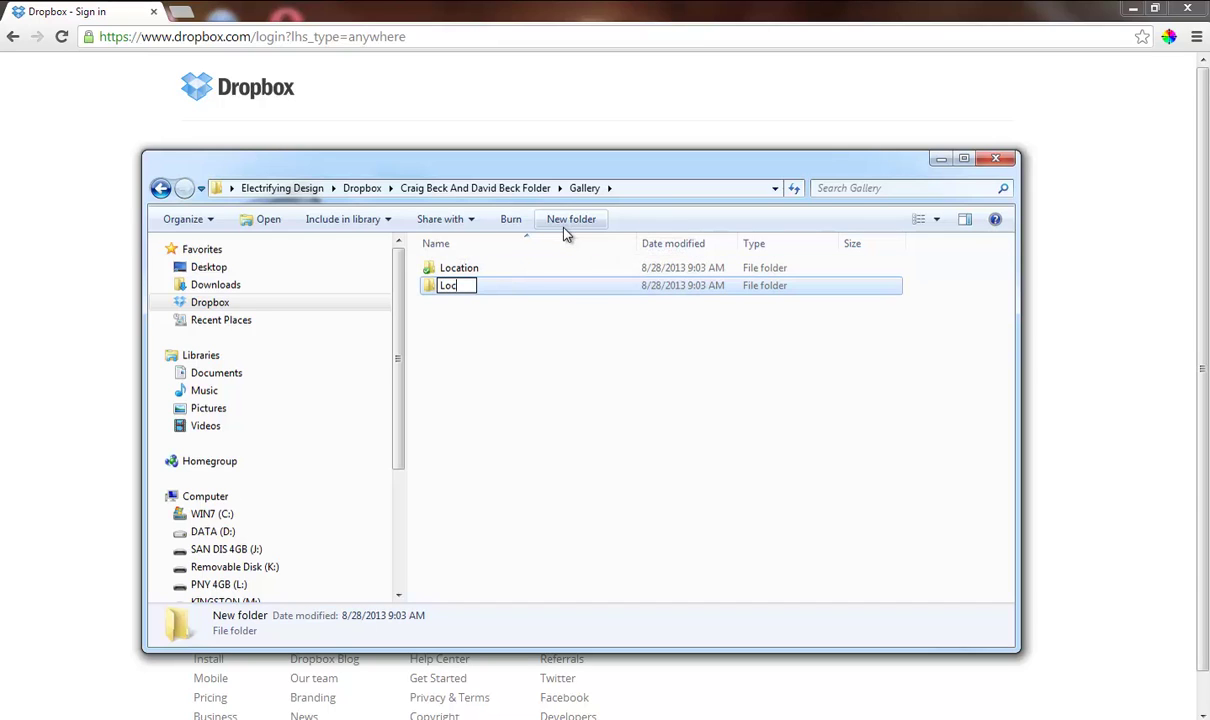
text(ation 2 Images)
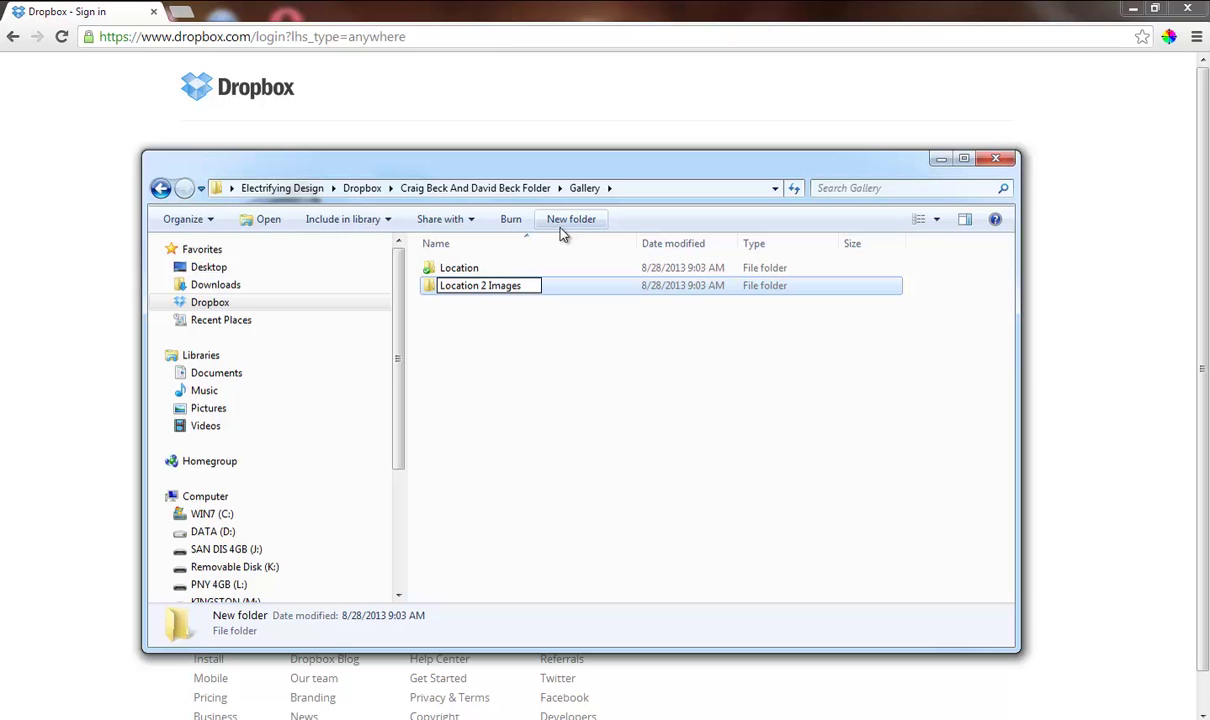
- Rename the Location folder in Gallery as Location Images
click(455, 268)
right_click(462, 268)
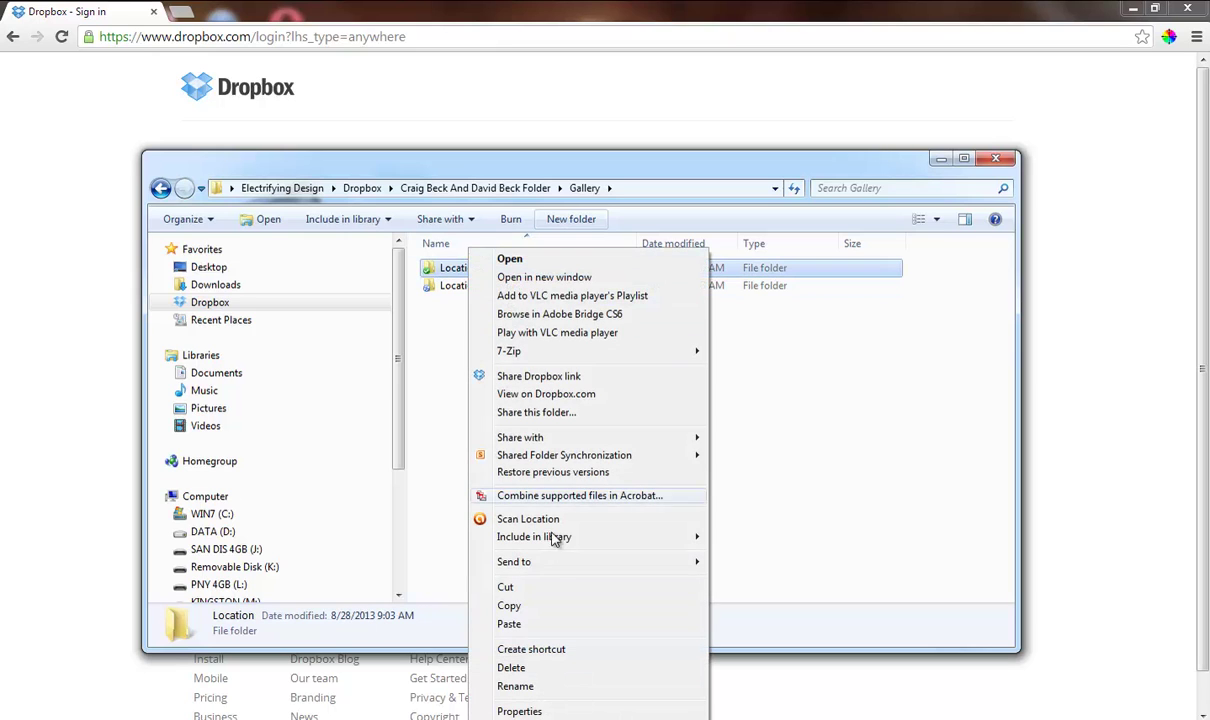
click(516, 686)
click(488, 268)
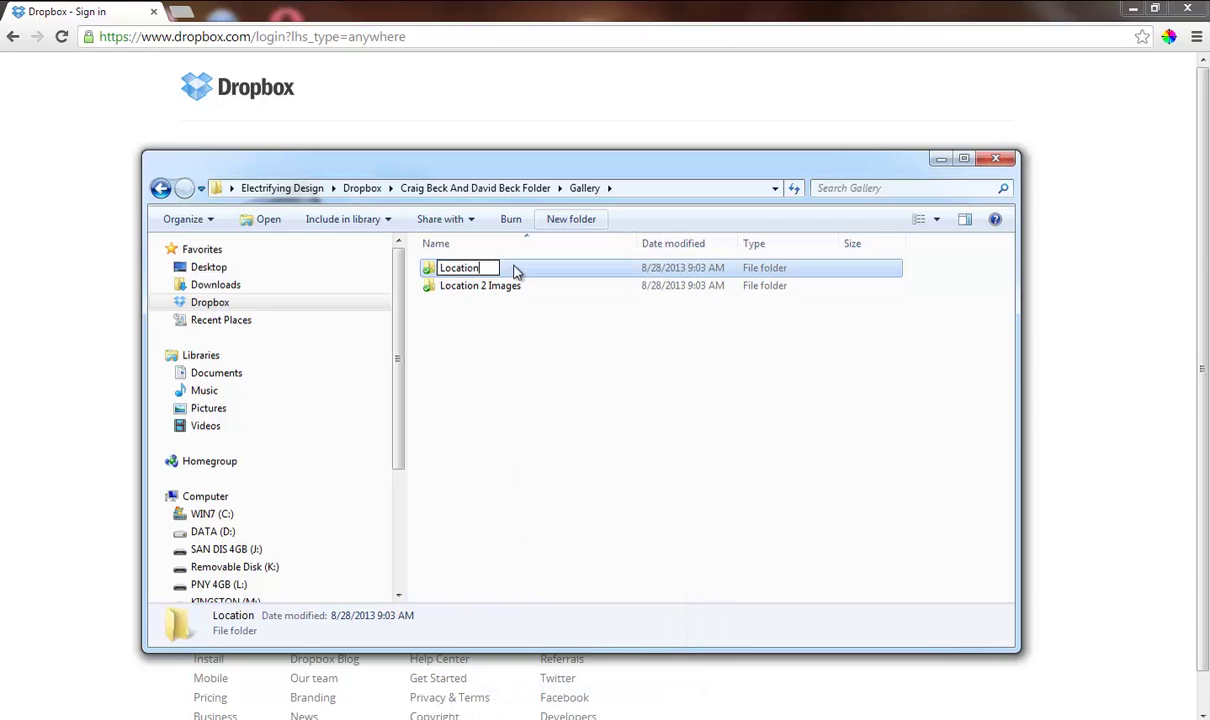
text(ges)
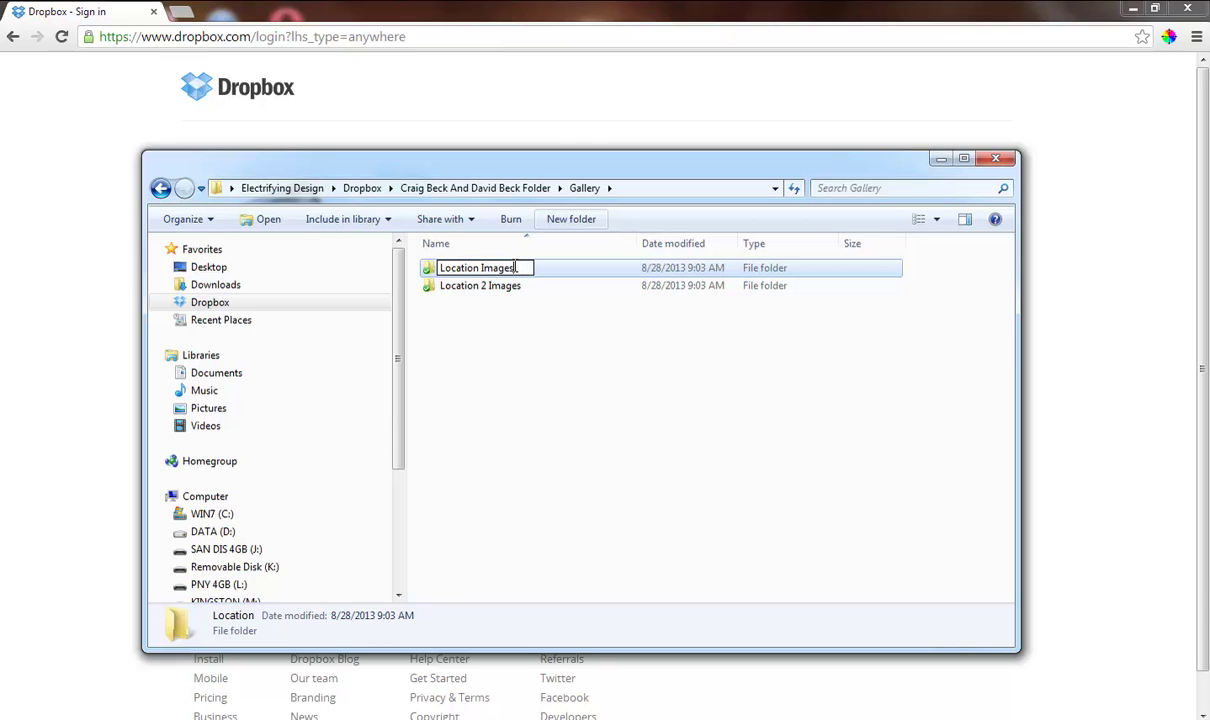
click(512, 341)
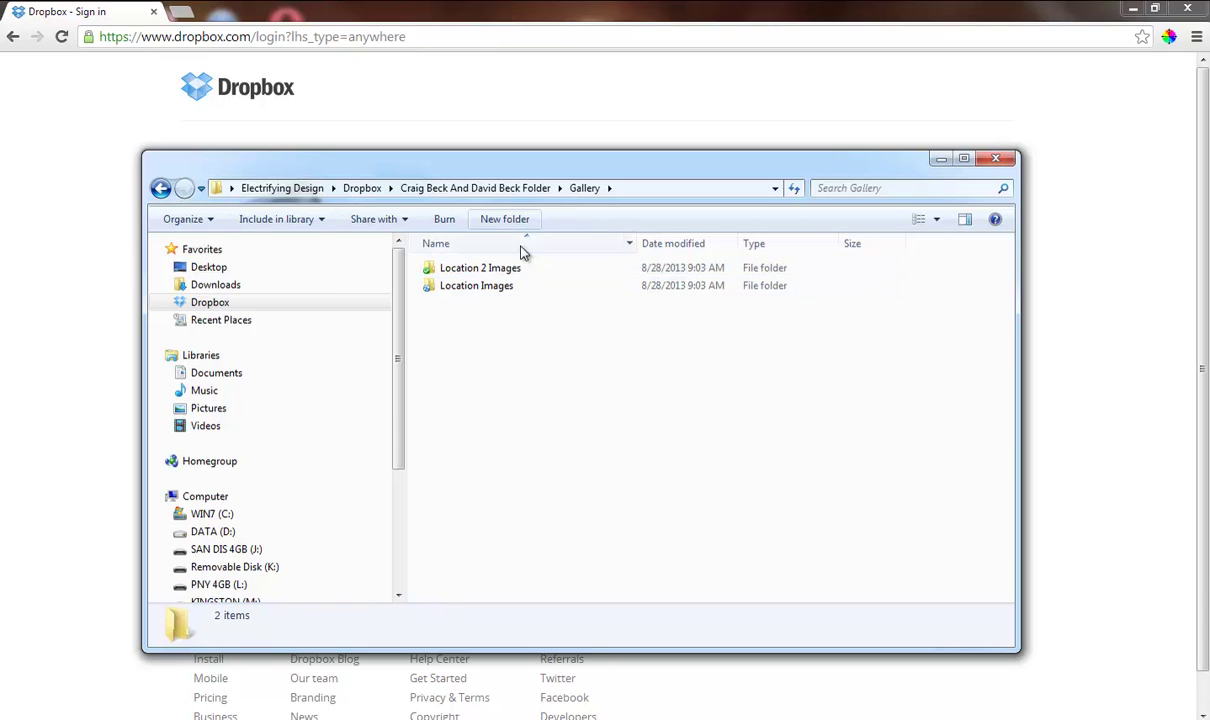
- Rename the Location 2 Images folder in Gallery as Cisco Grove Images
right_click(472, 270)
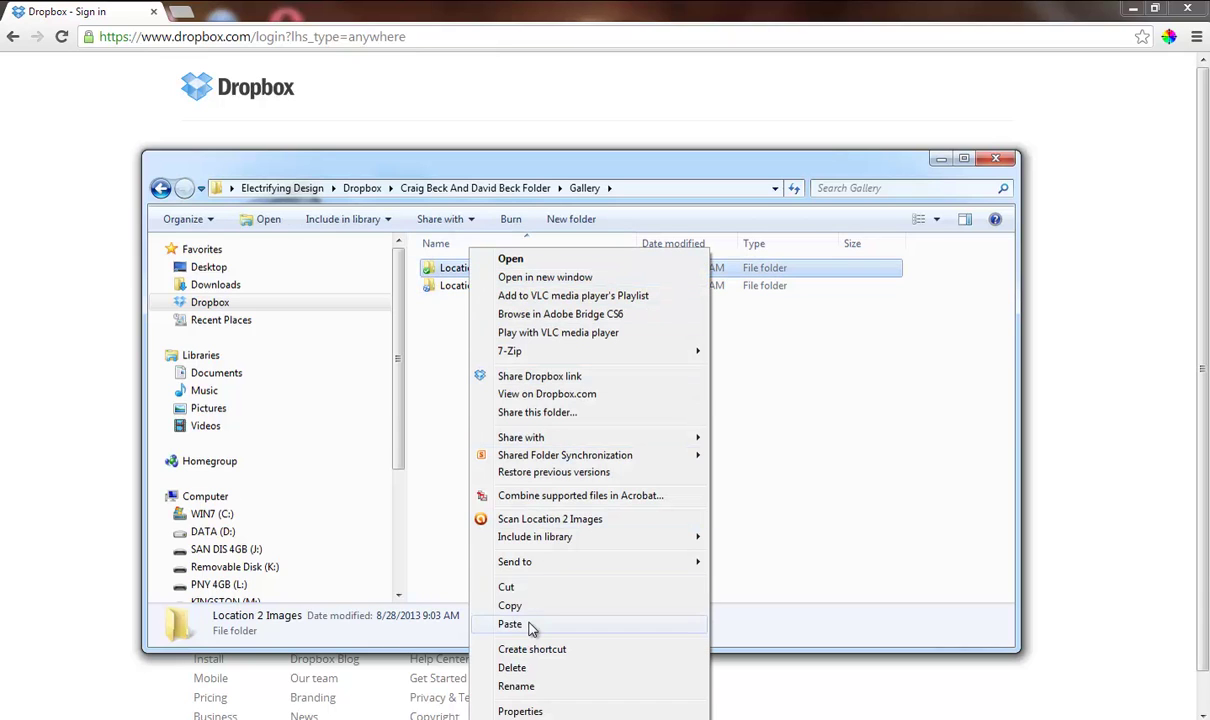
click(445, 341)
right_click(458, 268)
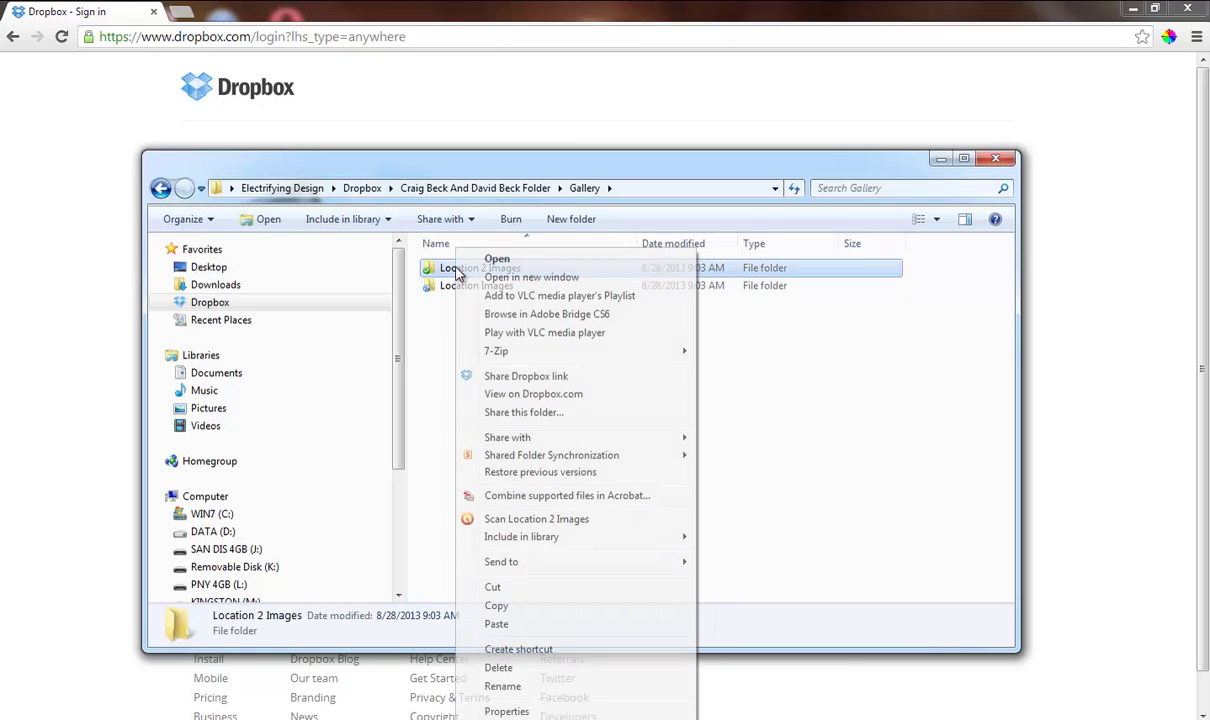
click(510, 686)
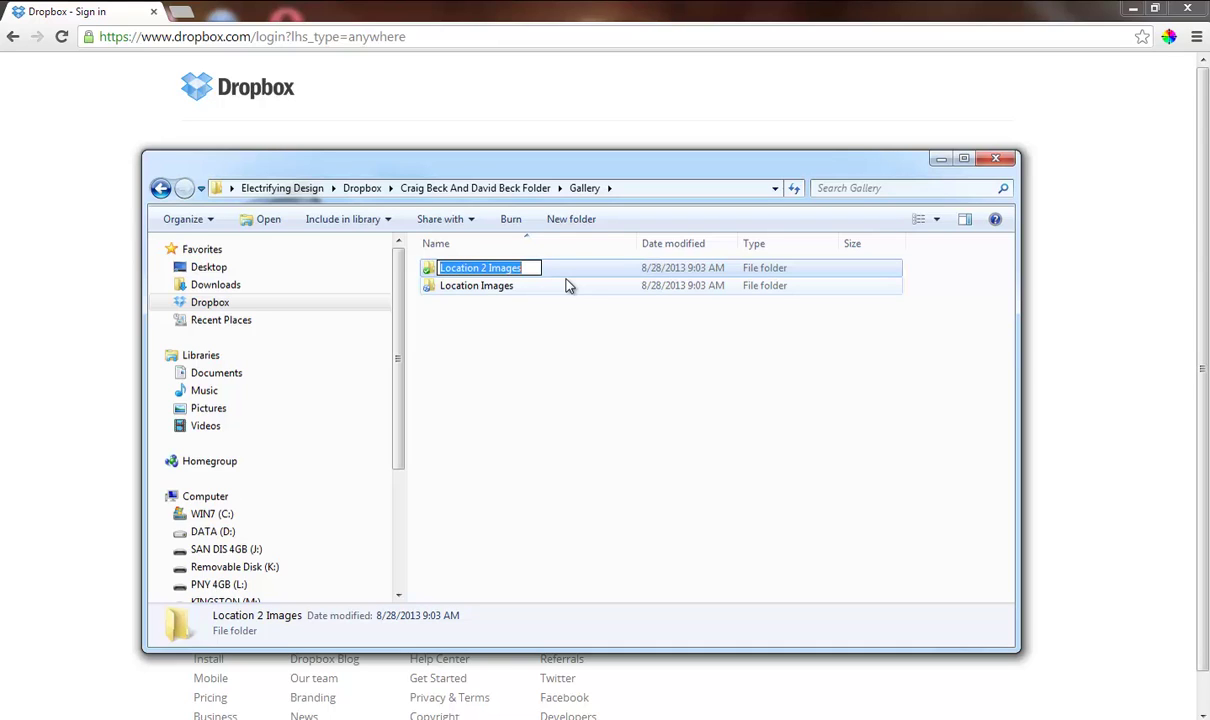
text(Cisco Gro)
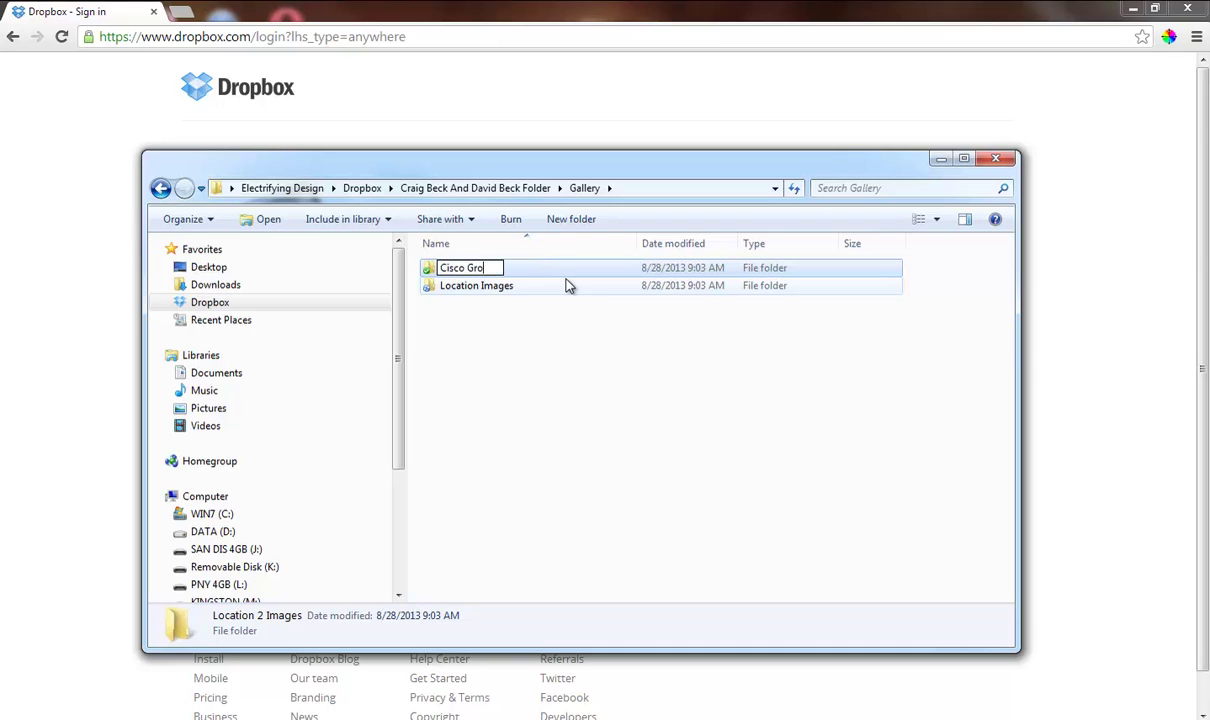
text(ve Images)
key(Return)
- Look inside the Cisco Grove Images folder, return to Gallery and shorten the folder's name to Cisco Grove
double_click(497, 270)
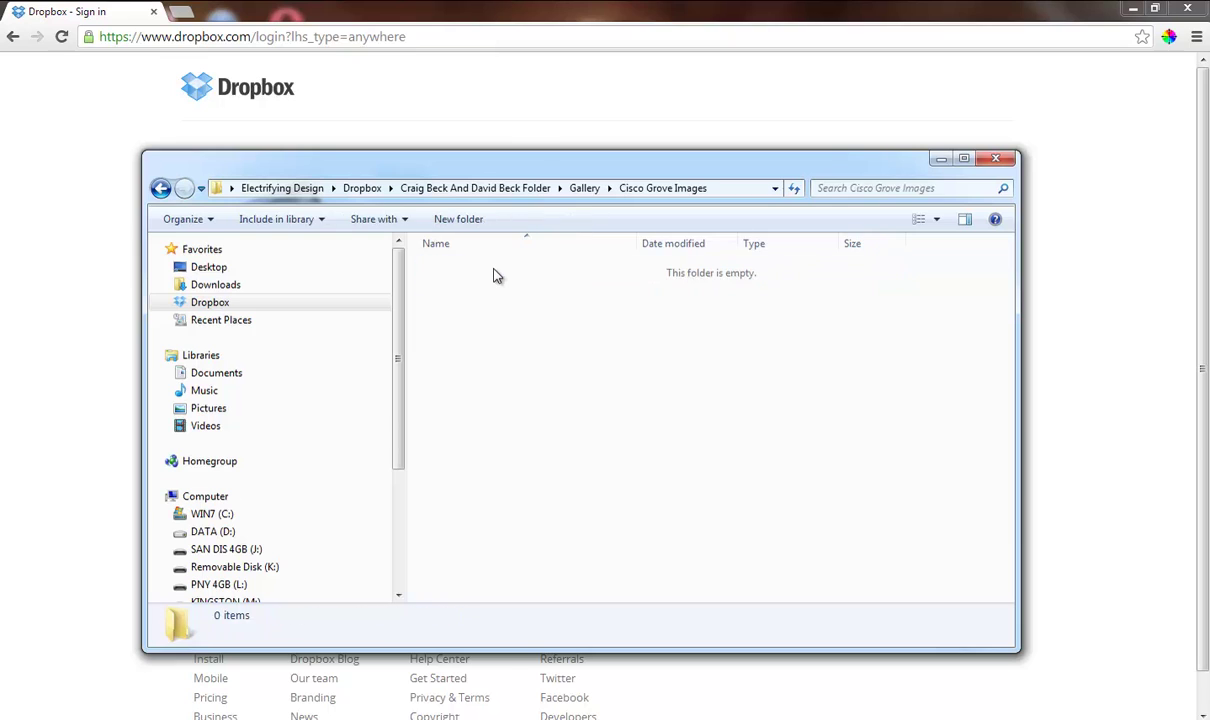
key(BackSpace)
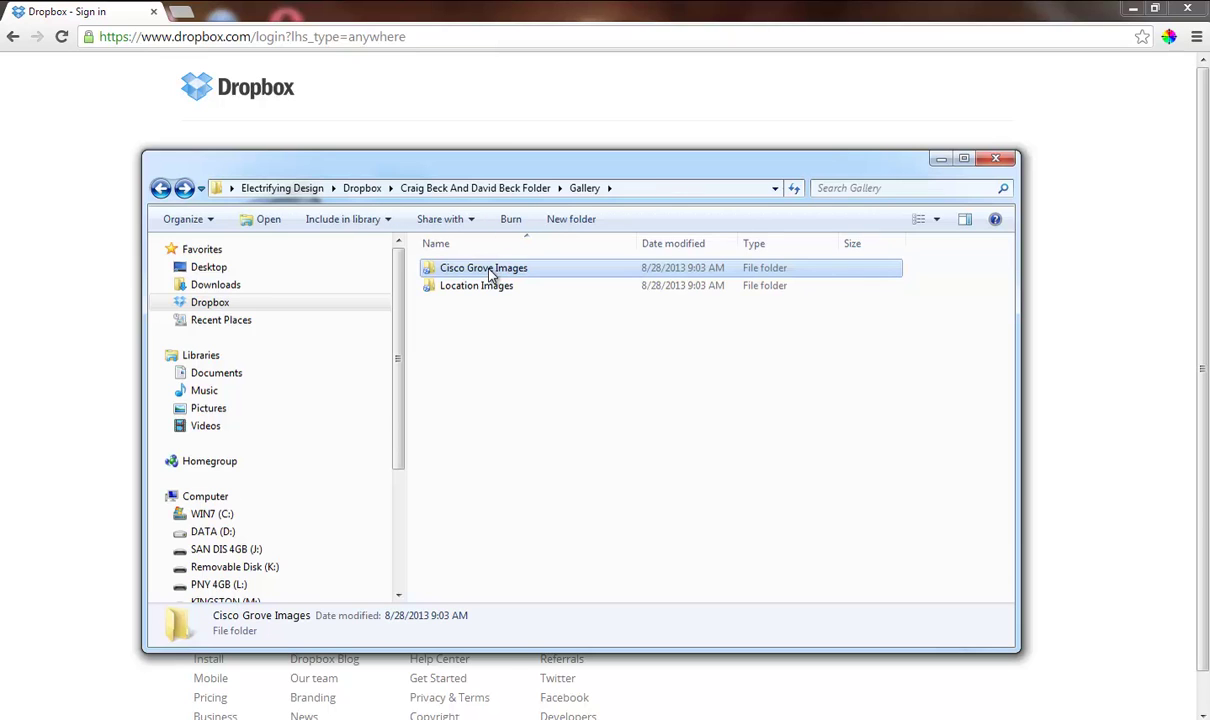
right_click(490, 272)
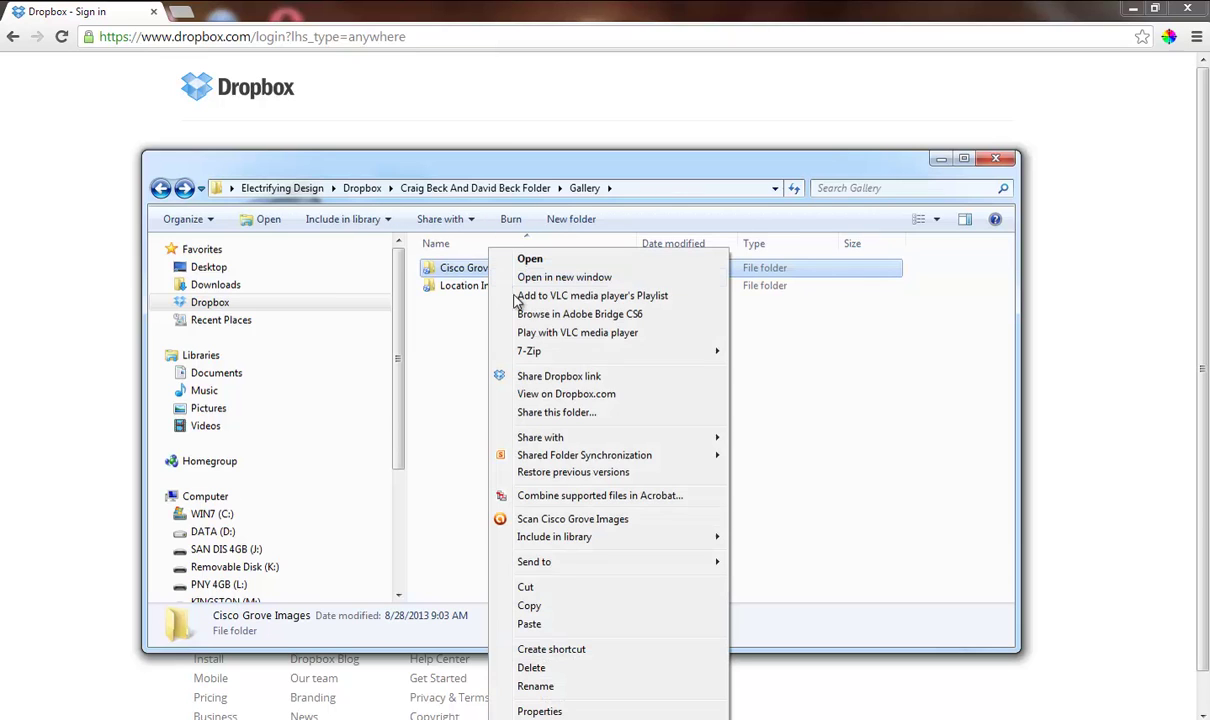
click(540, 686)
click(540, 267)
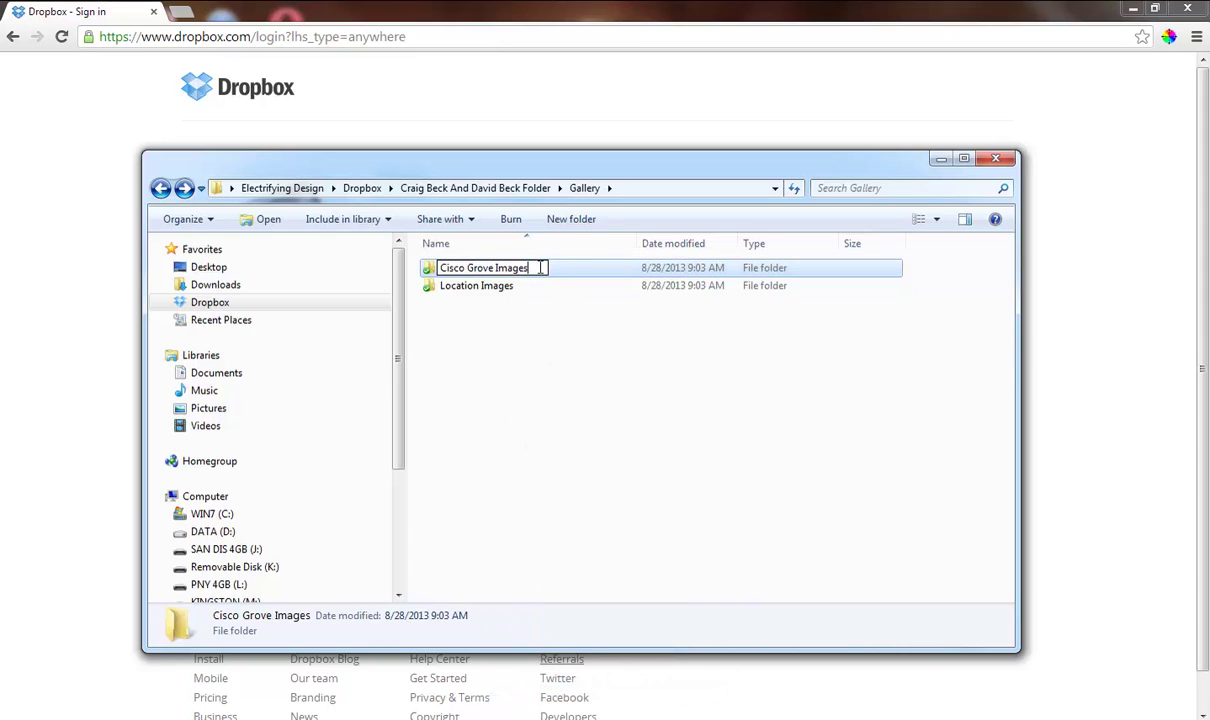
key(BackSpace)
key(BackSpace)
key(BackSpace)
key(BackSpace)
key(BackSpace)
key(BackSpace)
key(BackSpace)
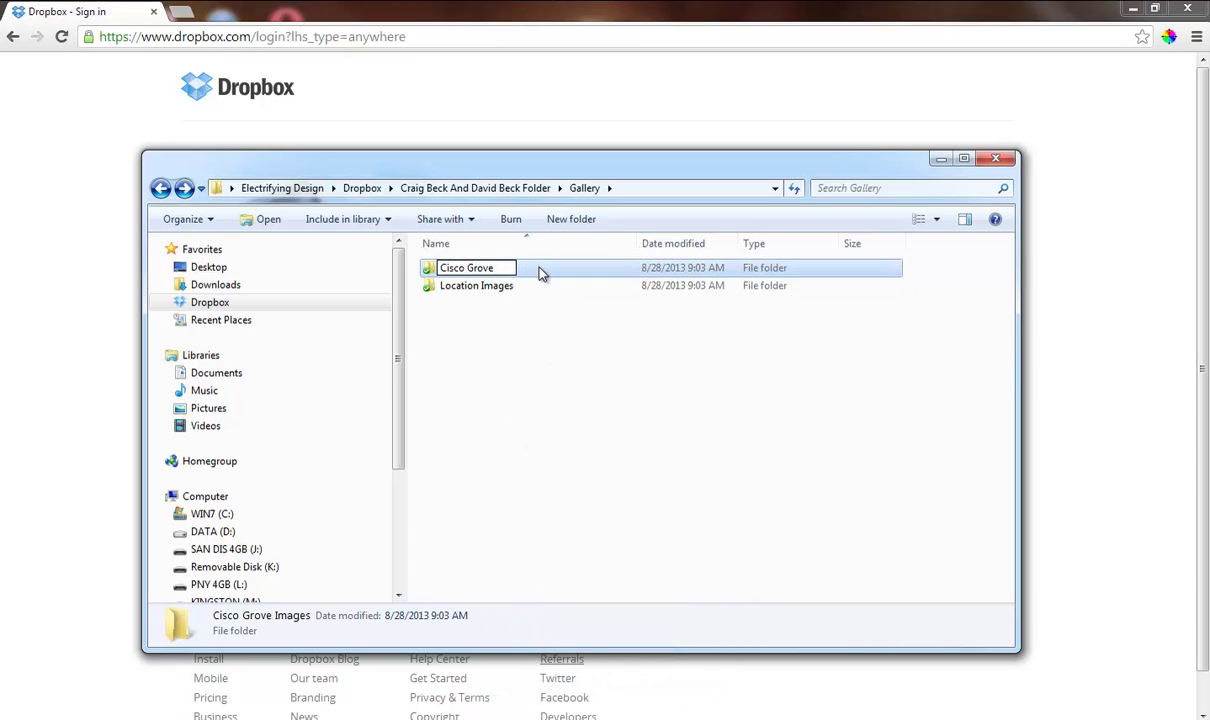
click(532, 346)
- Create subfolders named Images and Text inside the Cisco Grove folder
double_click(489, 270)
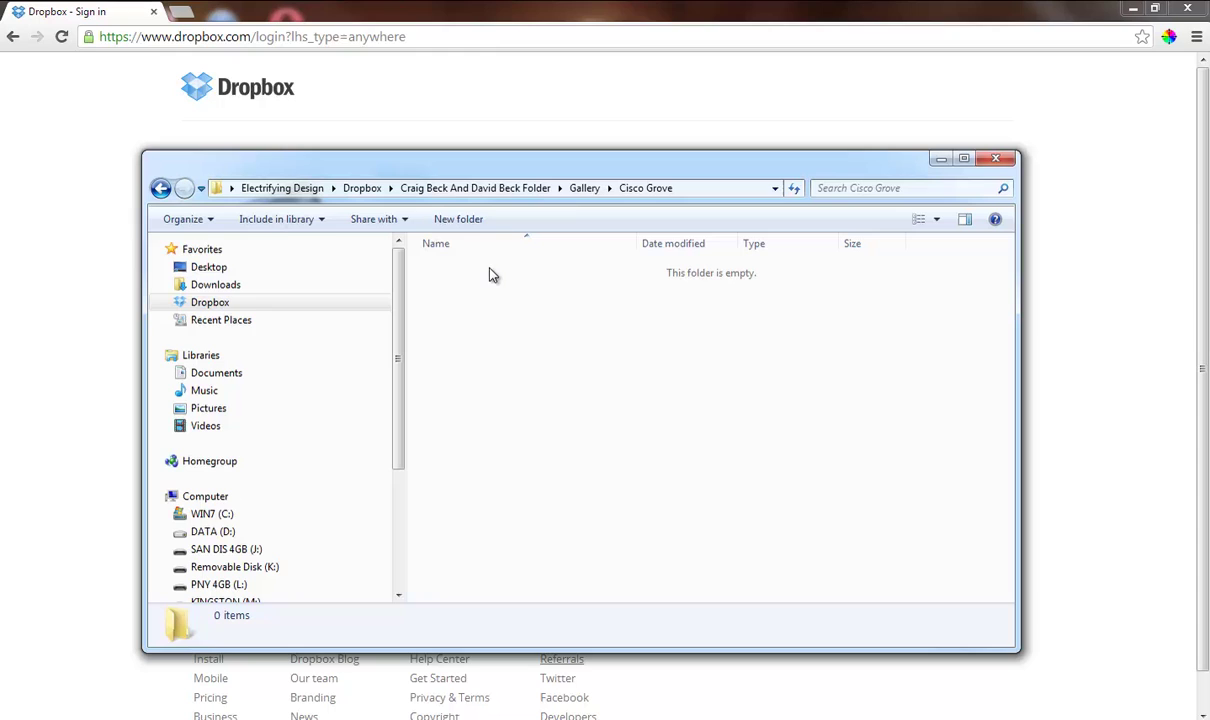
click(458, 219)
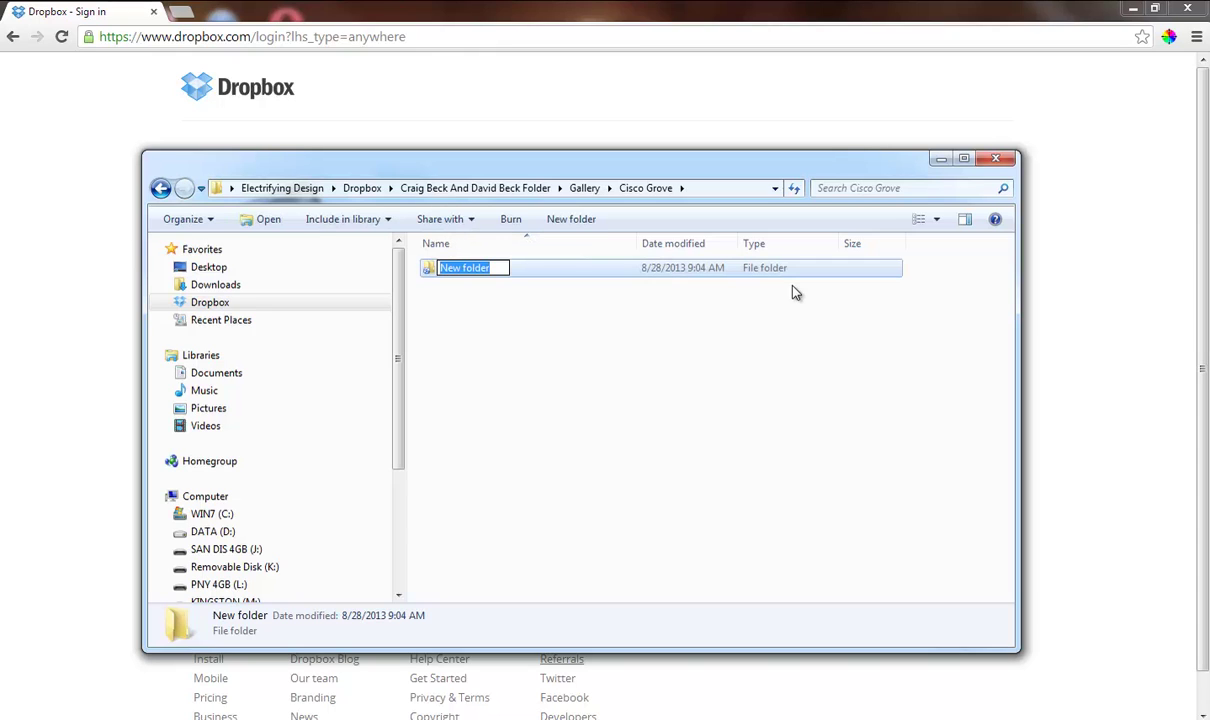
text(Images)
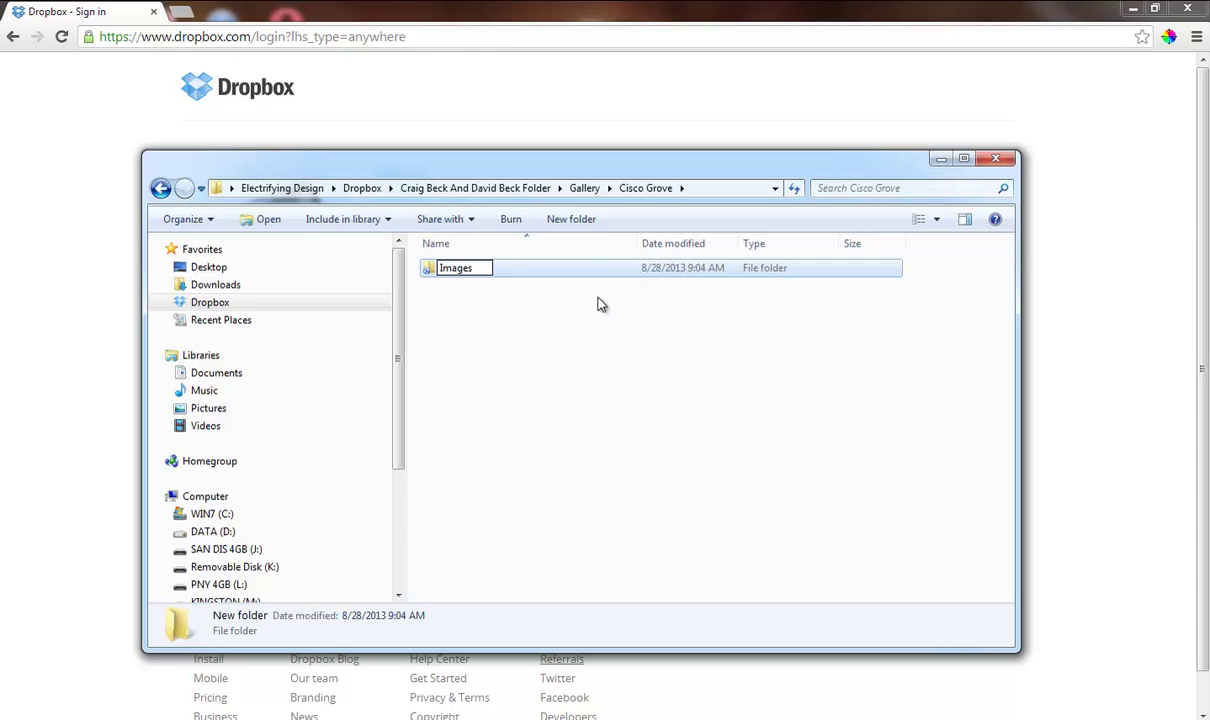
click(567, 220)
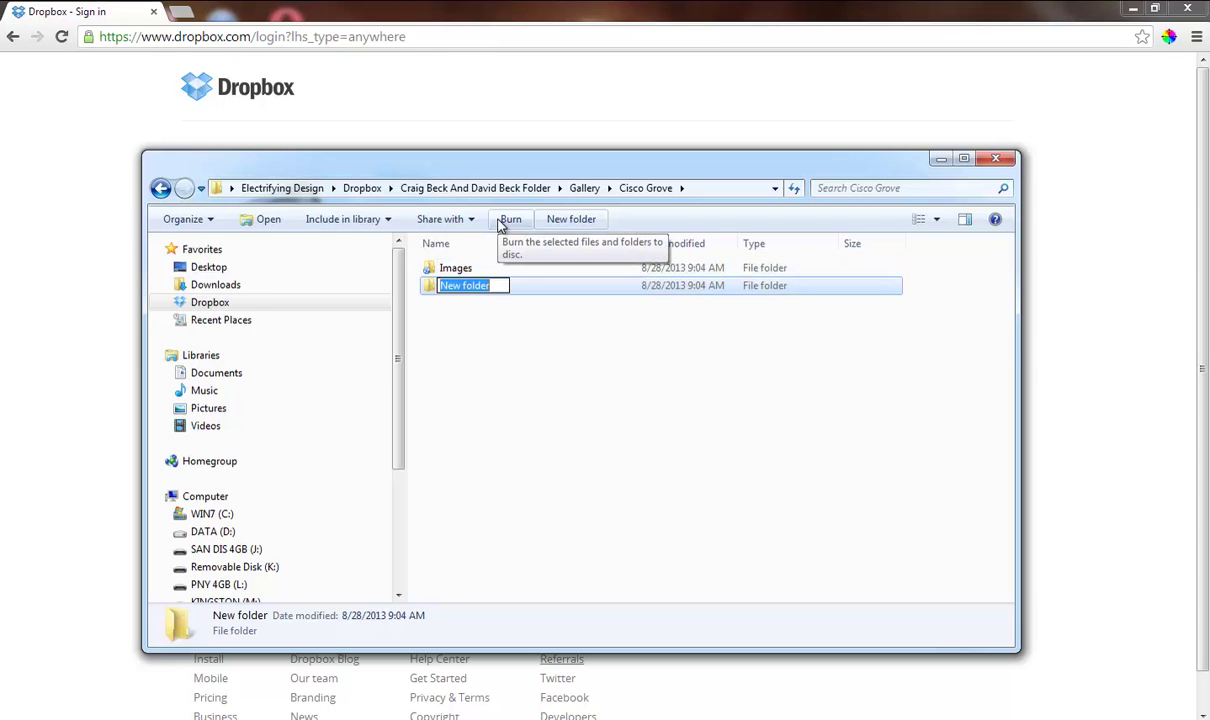
text(Te)
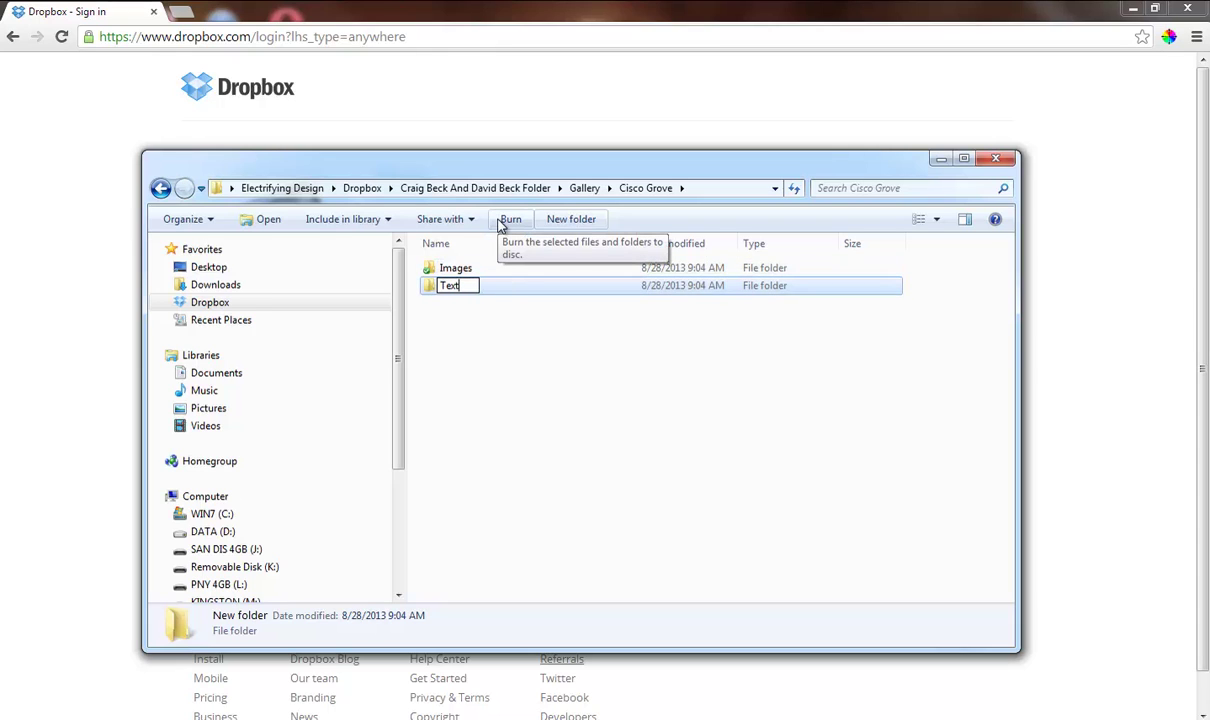
text(xt)
click(450, 338)
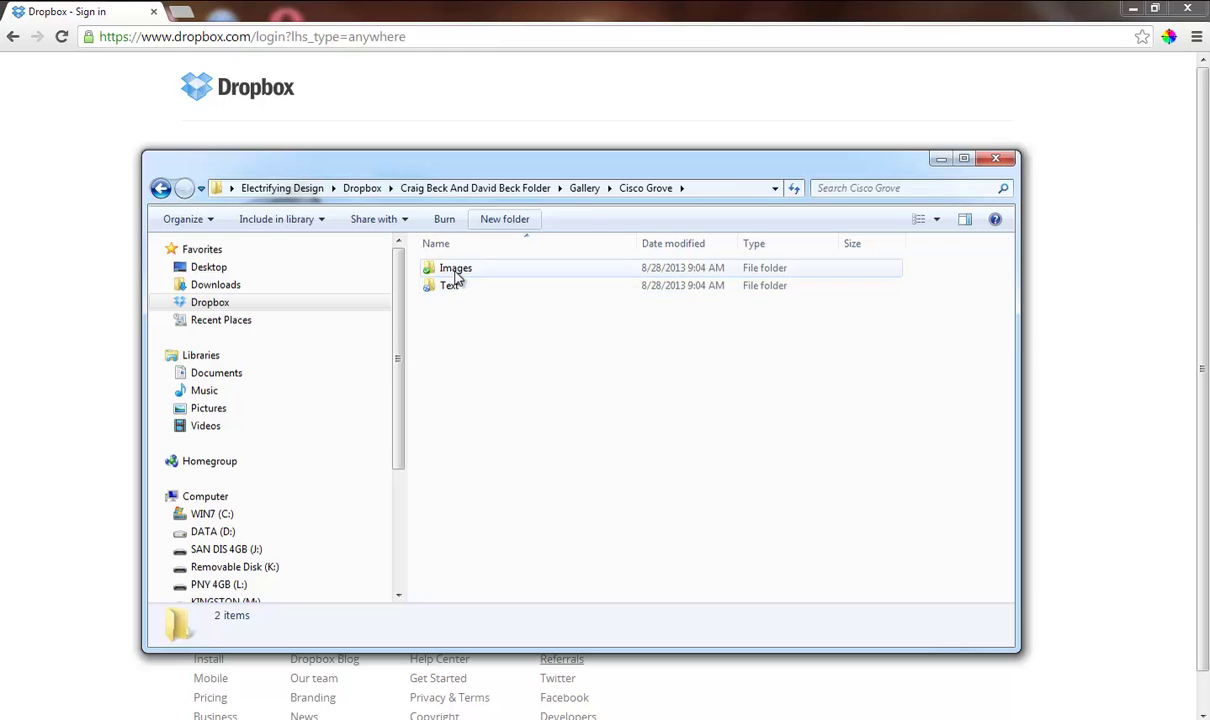
- Check Cisco Grove's Images folder and browse the KINGSTON (M:) drive to the Images folder within ED Logos and Design, AE Graphics
double_click(455, 270)
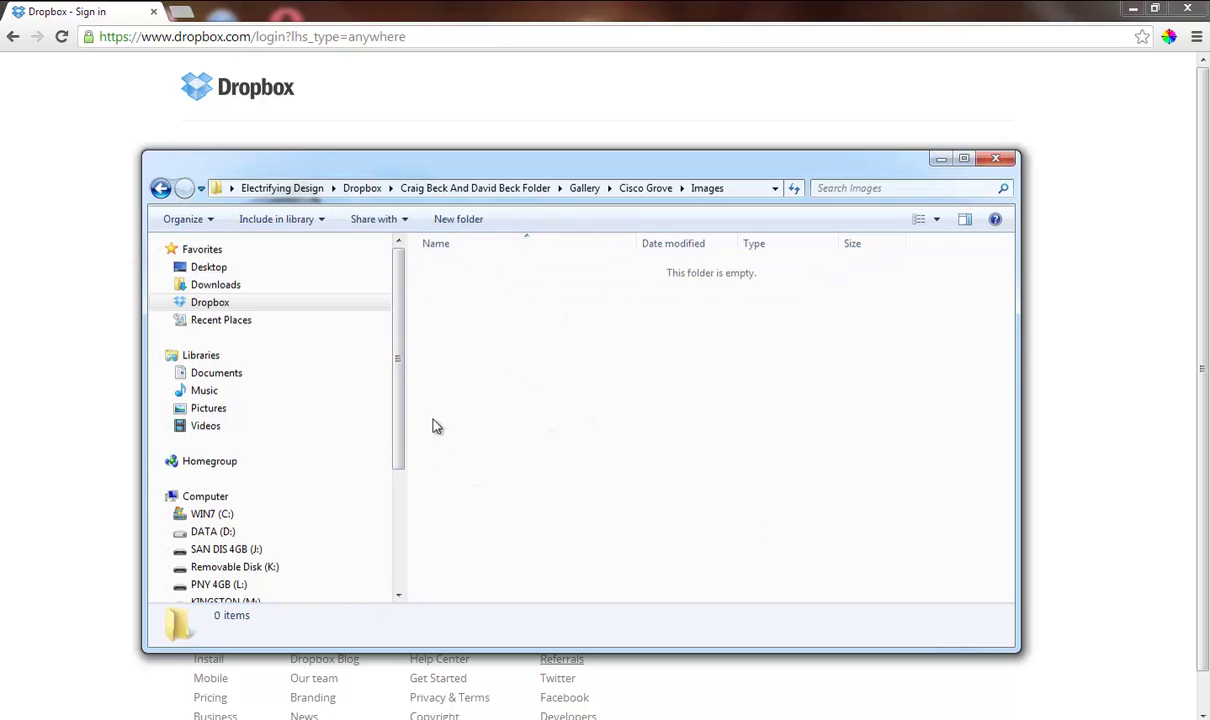
drag(398, 373, 386, 491)
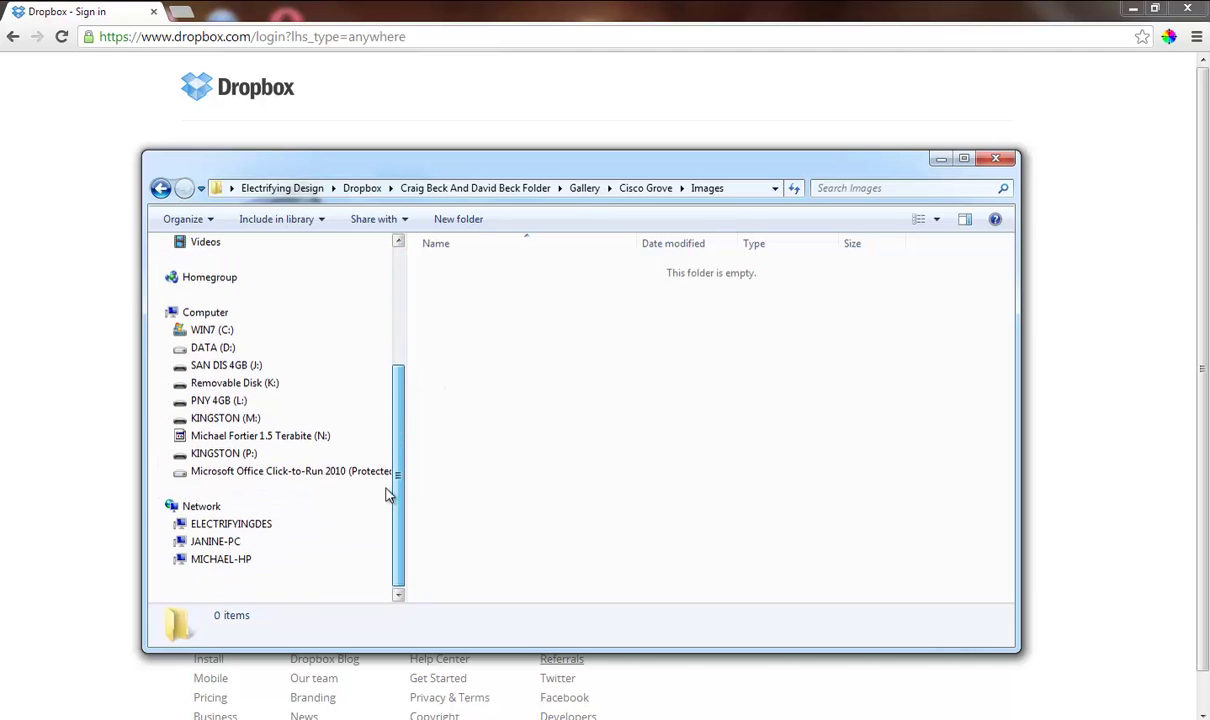
click(245, 417)
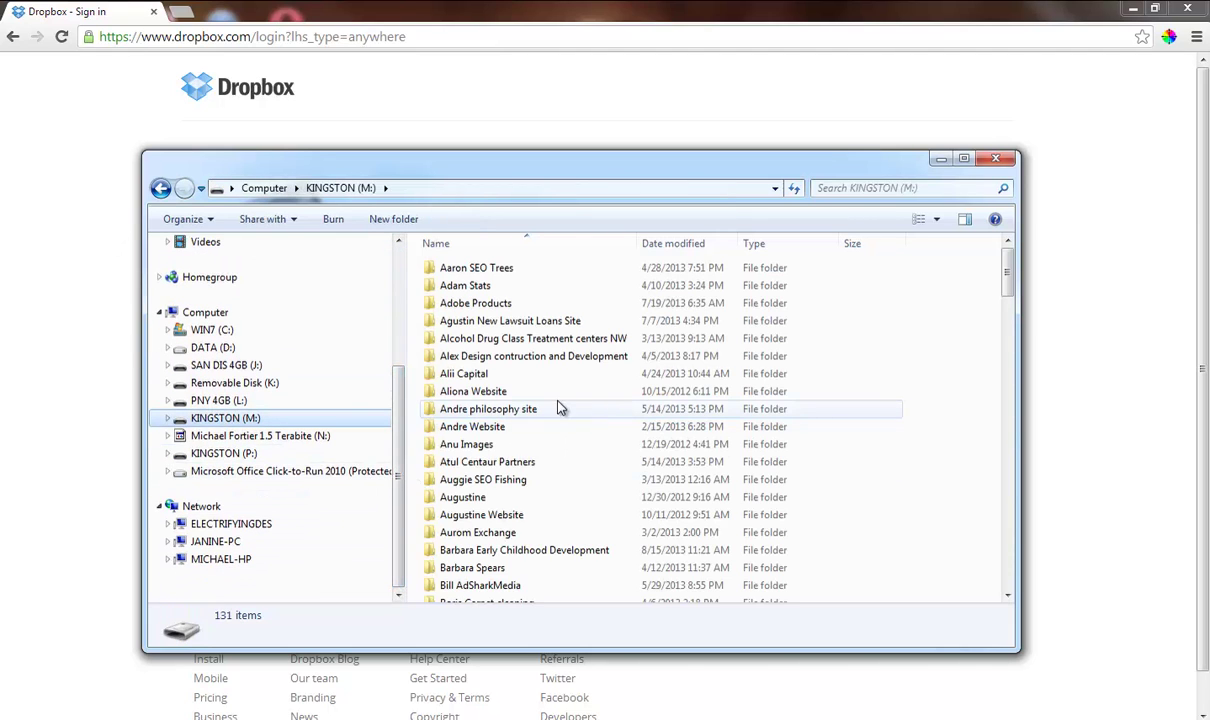
click(497, 428)
key(e)
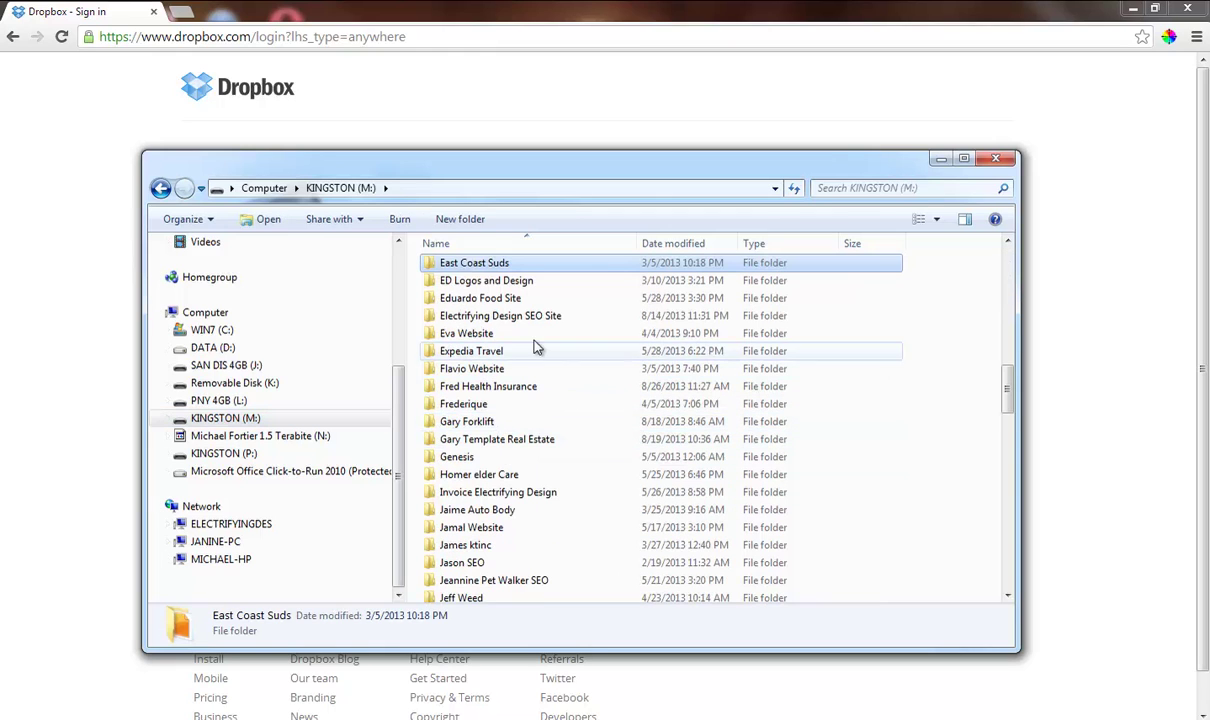
double_click(500, 287)
double_click(470, 268)
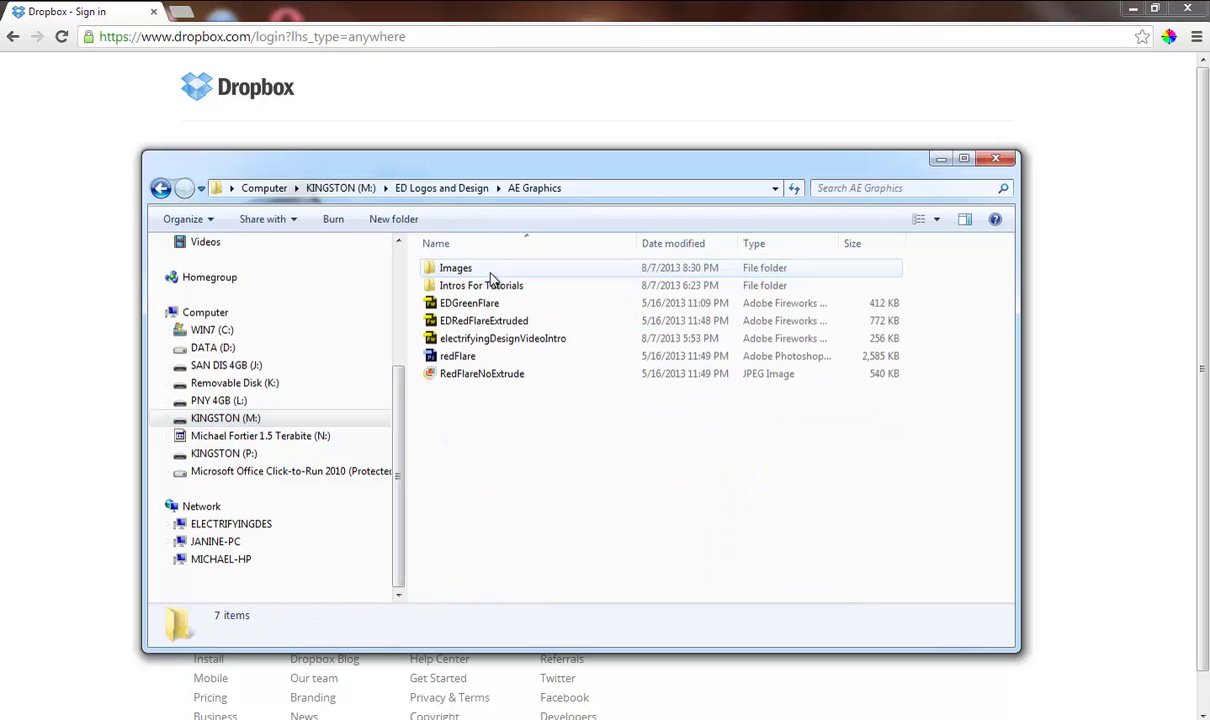
double_click(475, 270)
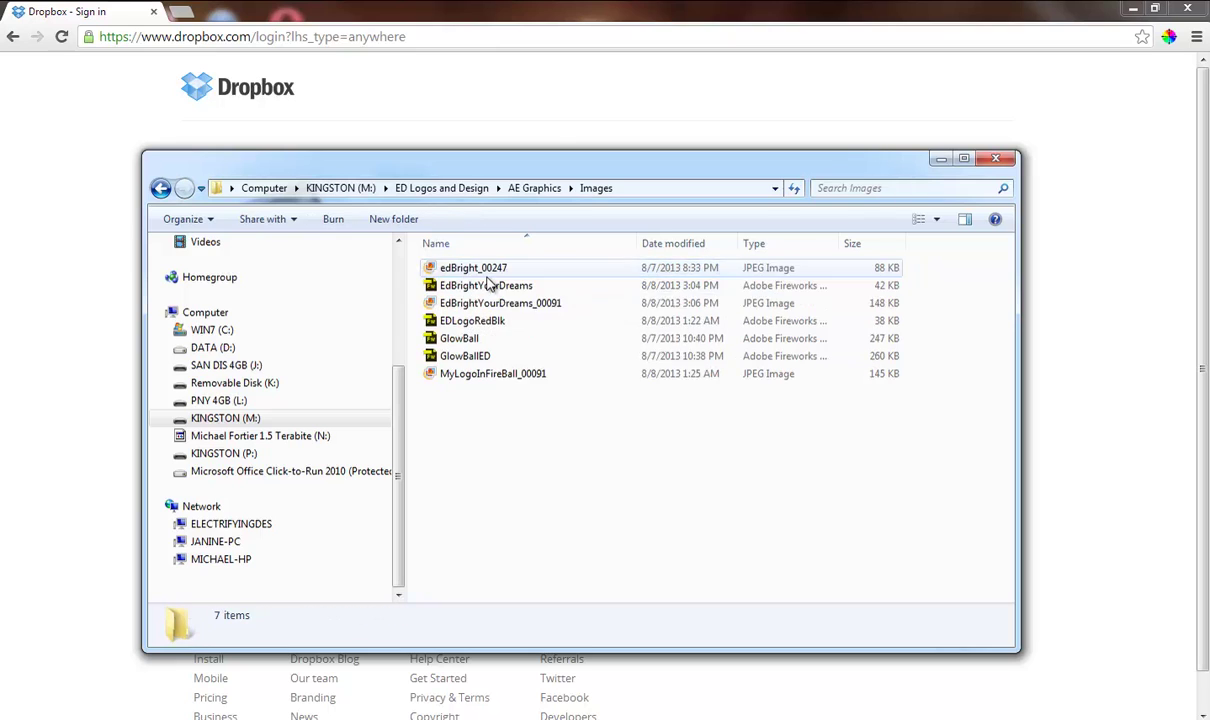
- Preview the EDLogoRedBlk, GlowBall and GlowBallED images, and copy the EdBrightYourDreams image file
click(458, 326)
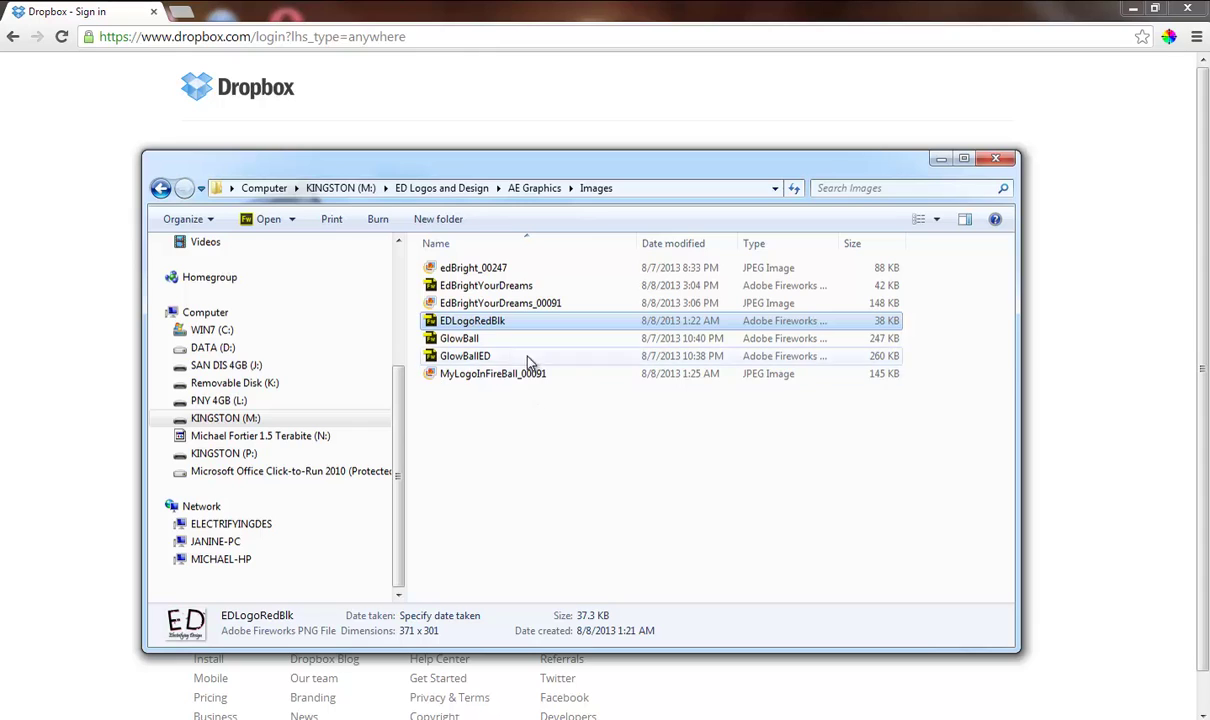
click(467, 340)
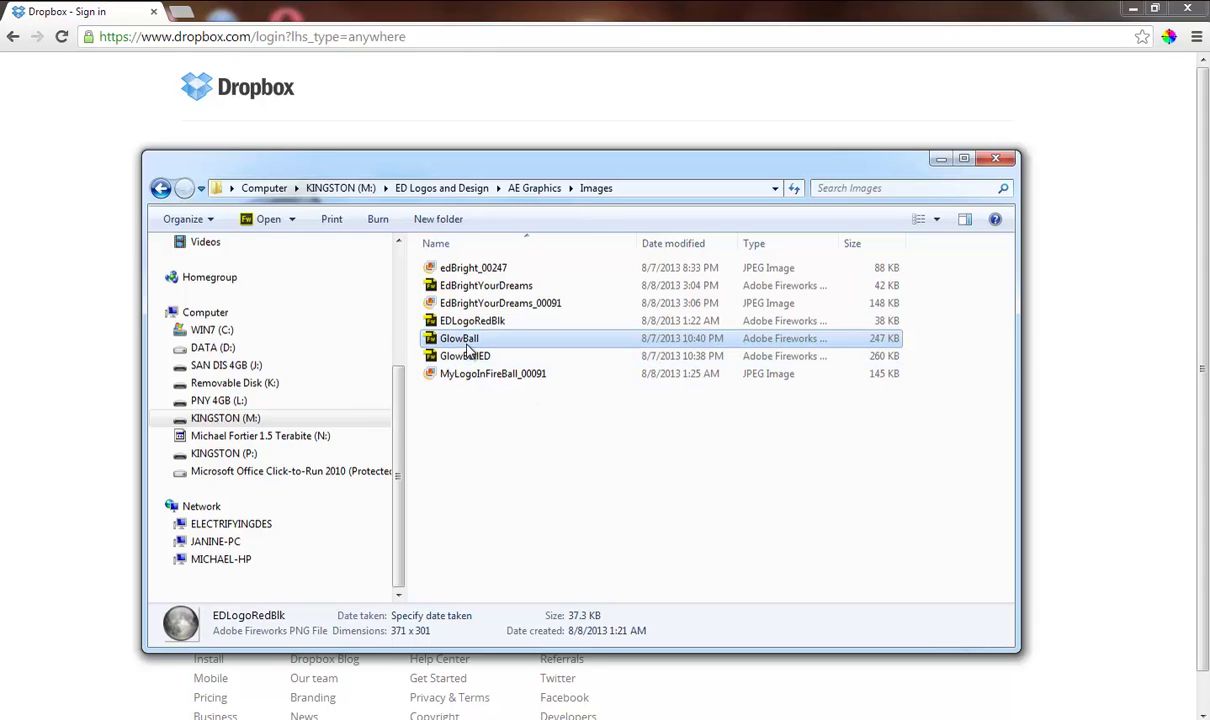
click(470, 355)
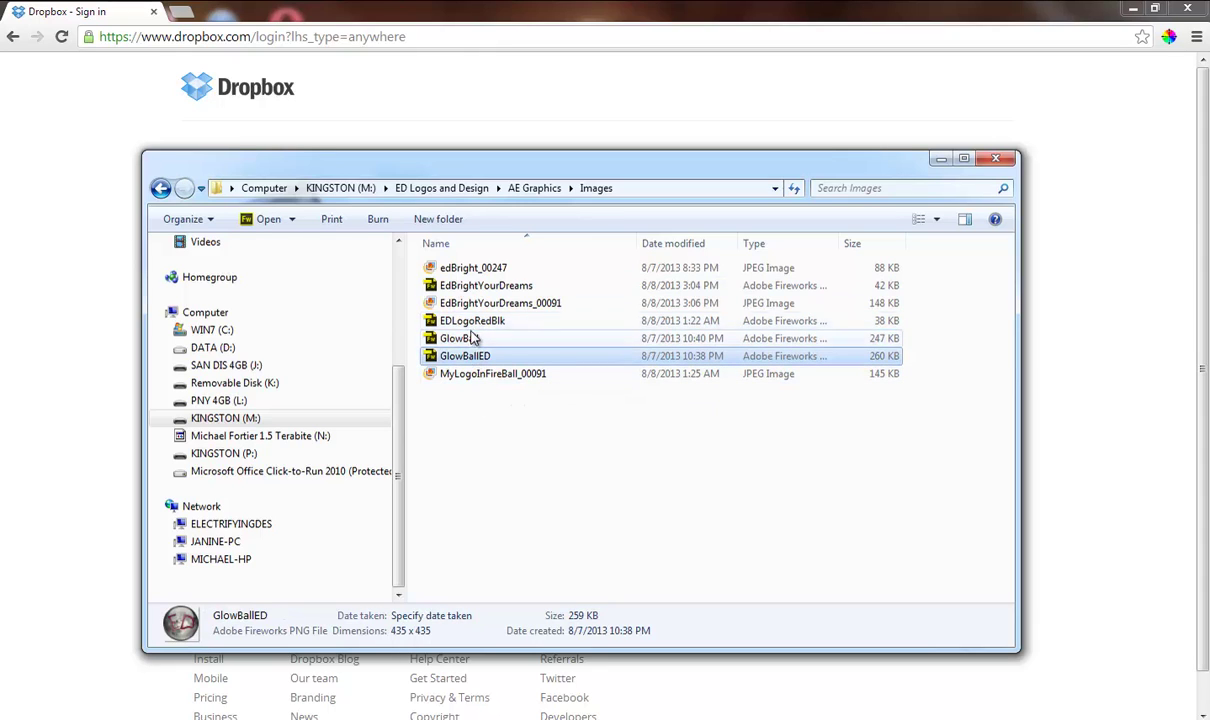
click(472, 286)
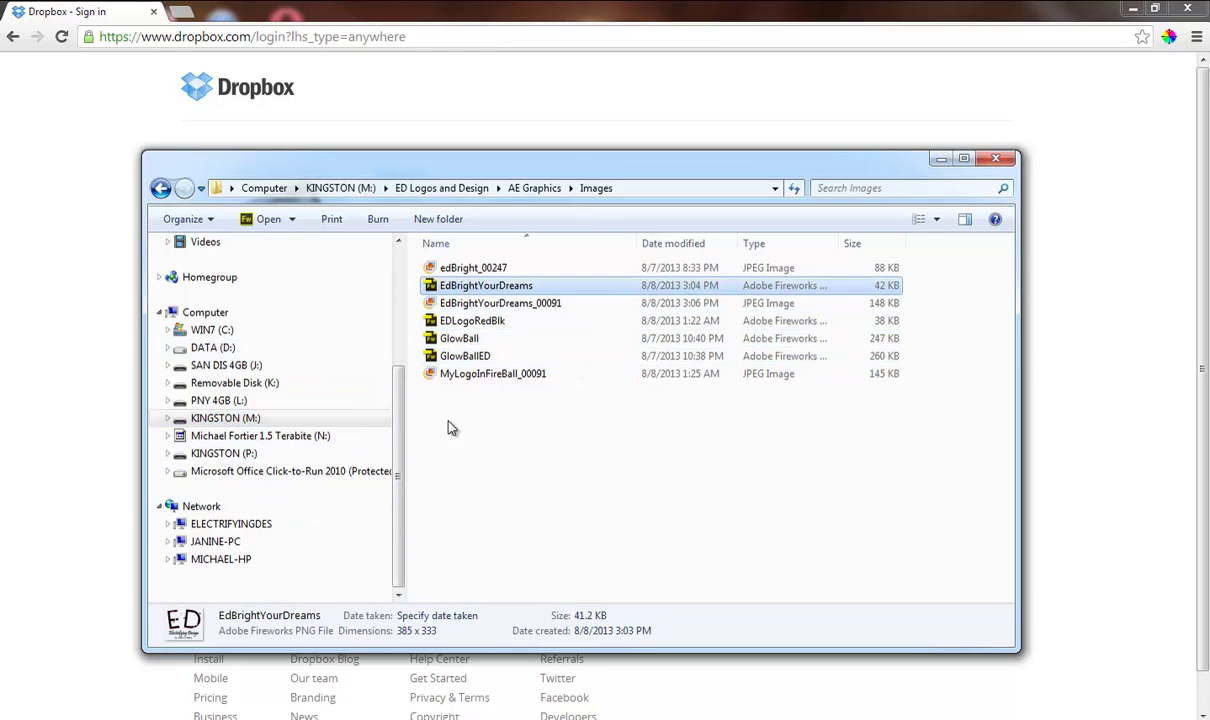
- Paste the EdBrightYourDreams image into Cisco Grove's Images folder in the clients' Dropbox Gallery folder
drag(405, 432, 410, 320)
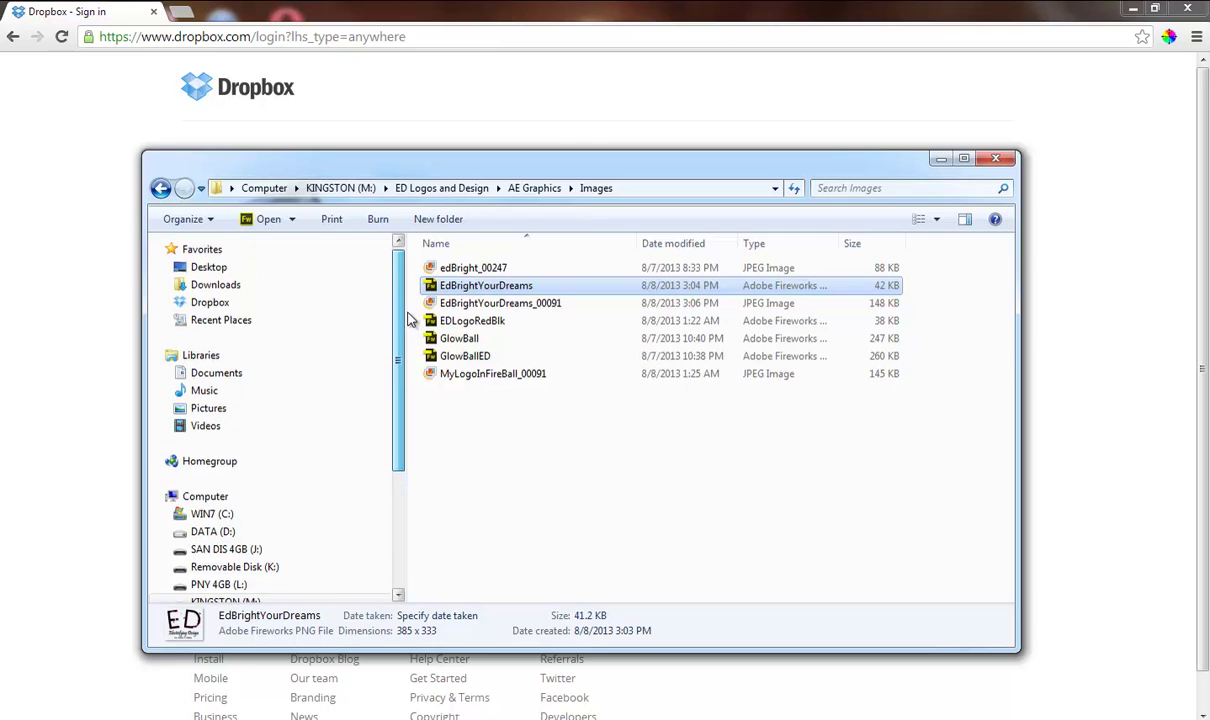
click(210, 302)
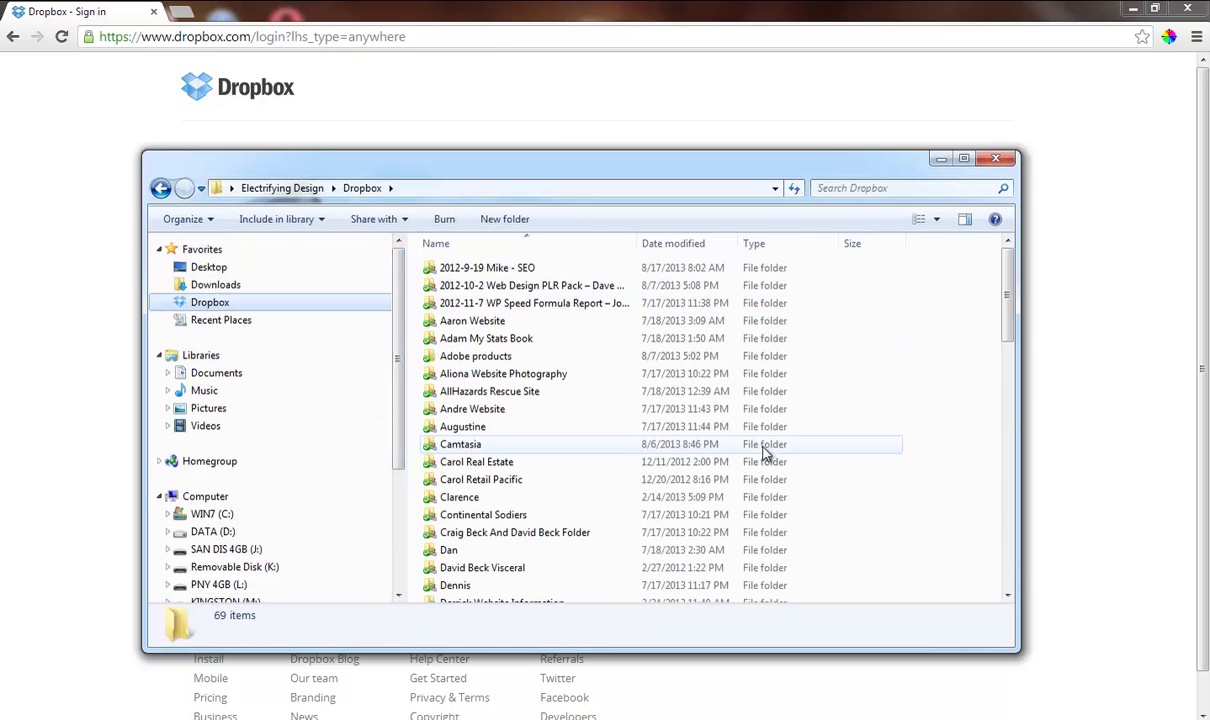
click(497, 535)
double_click(497, 535)
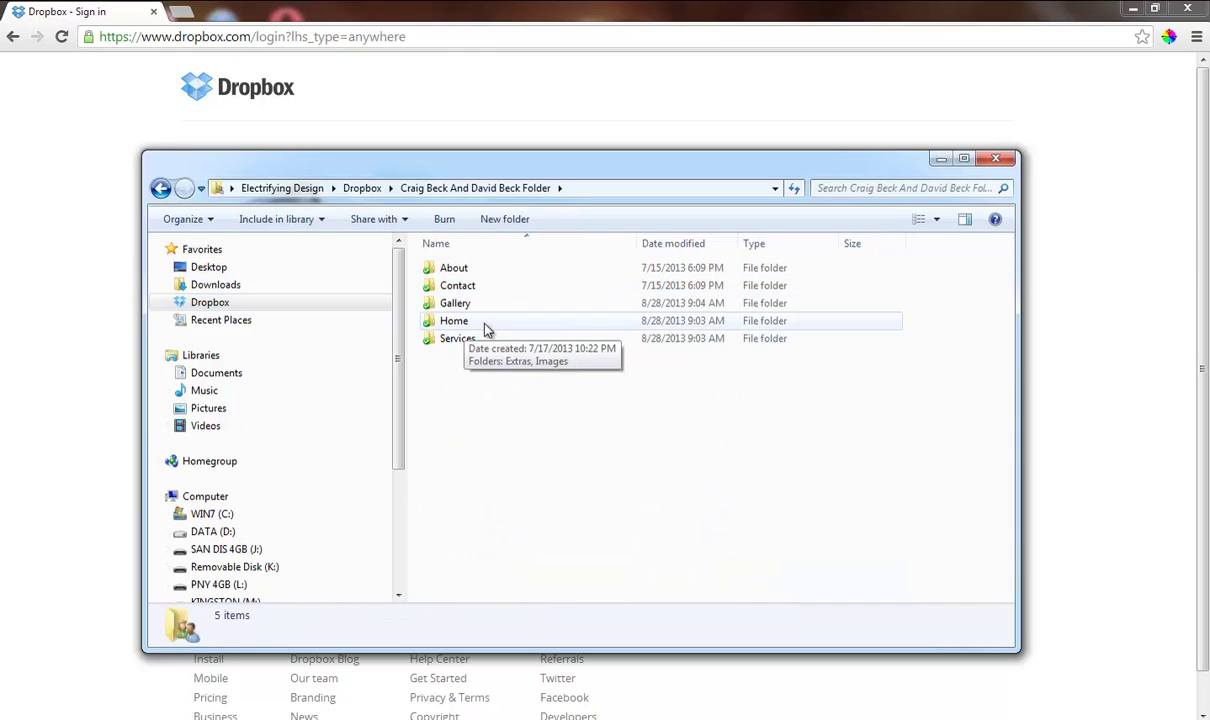
double_click(458, 306)
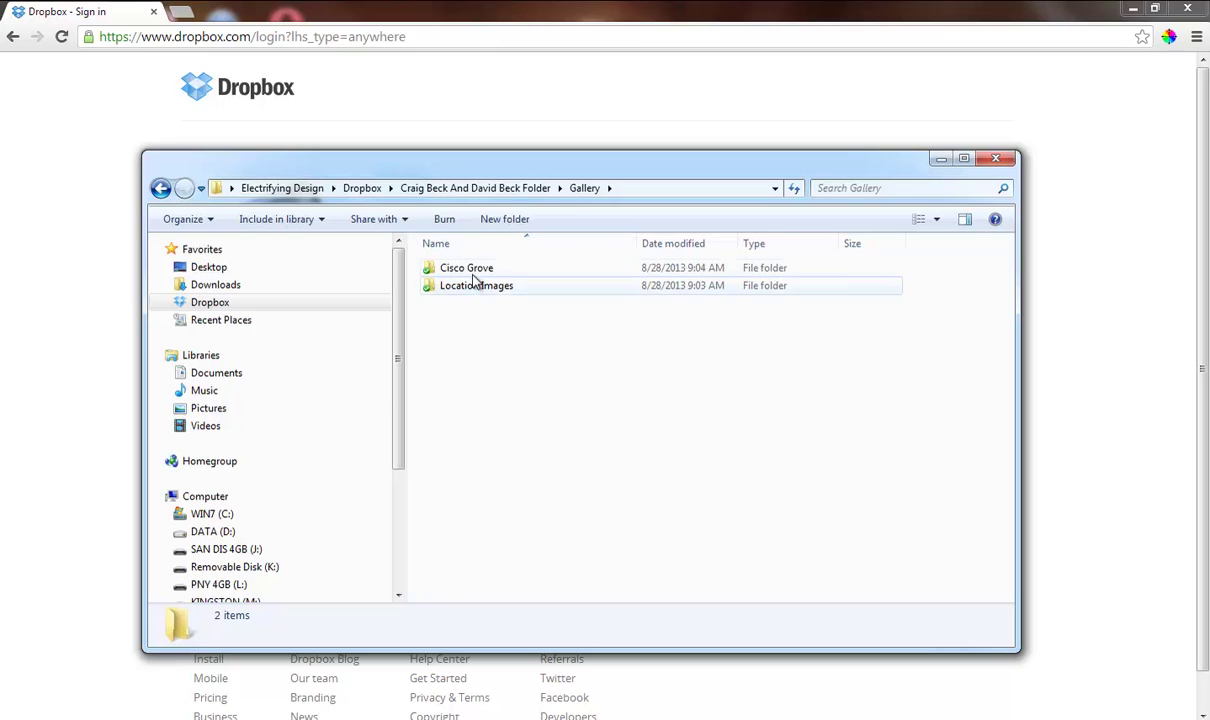
double_click(476, 272)
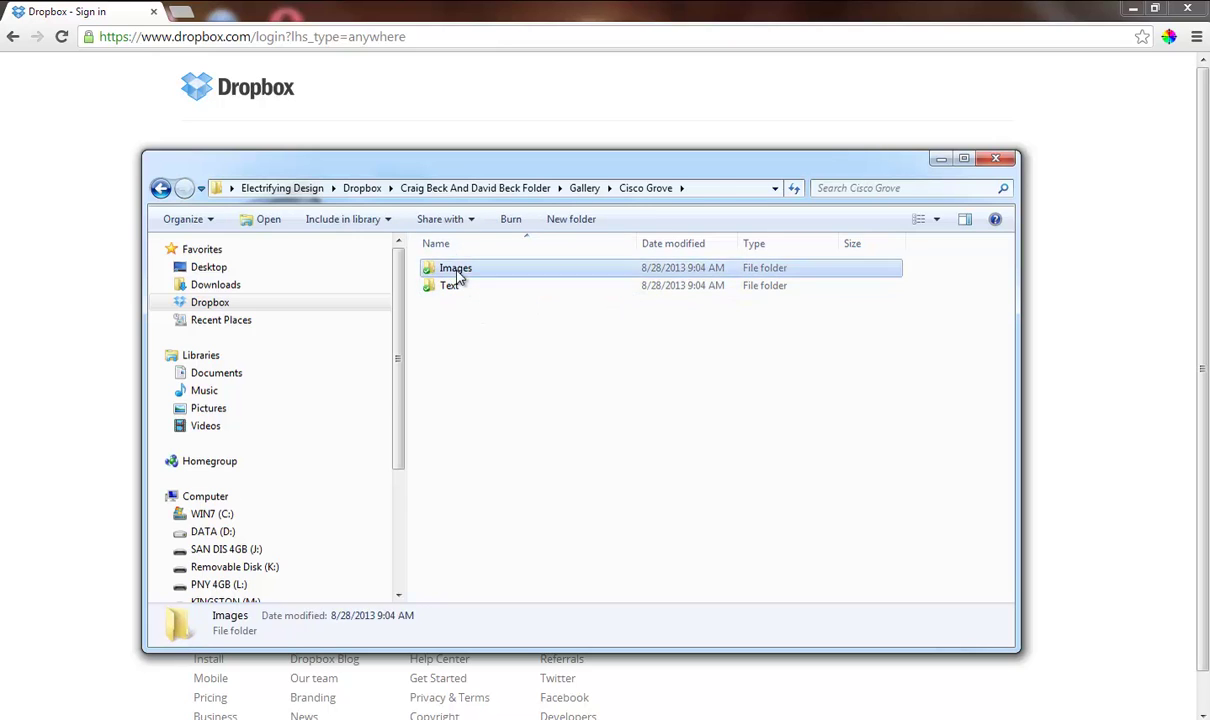
double_click(458, 272)
key(ctrl+v)
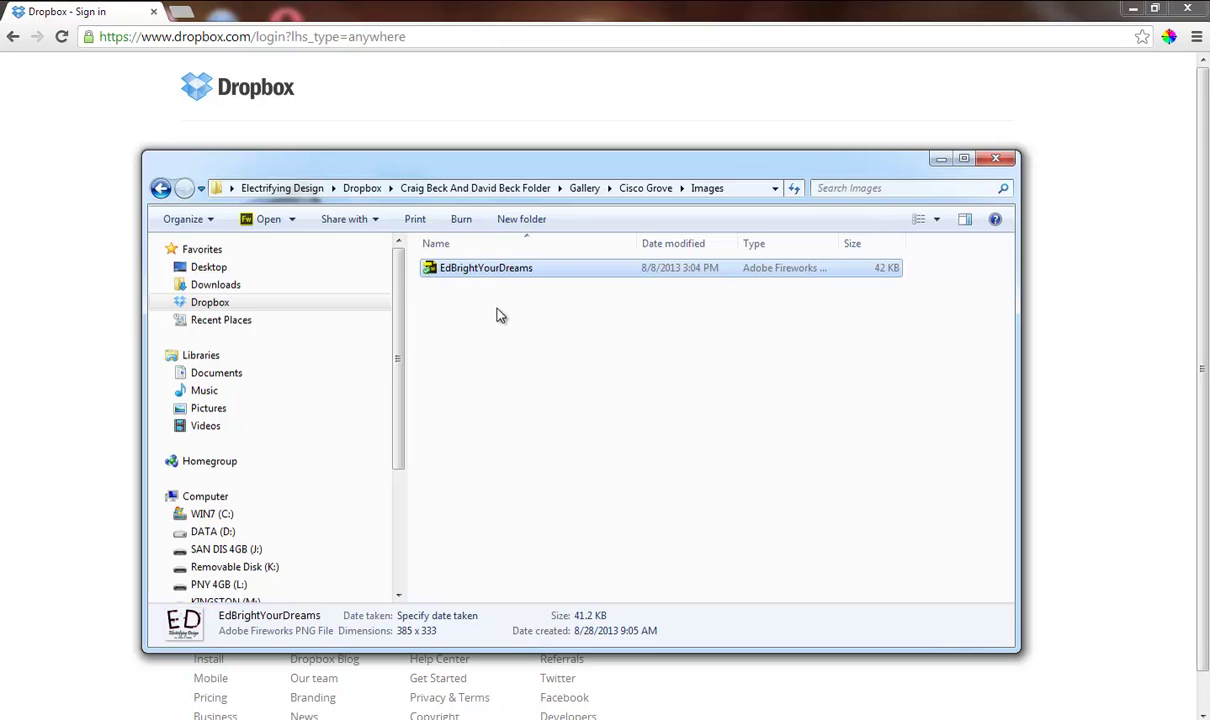
key(F2)
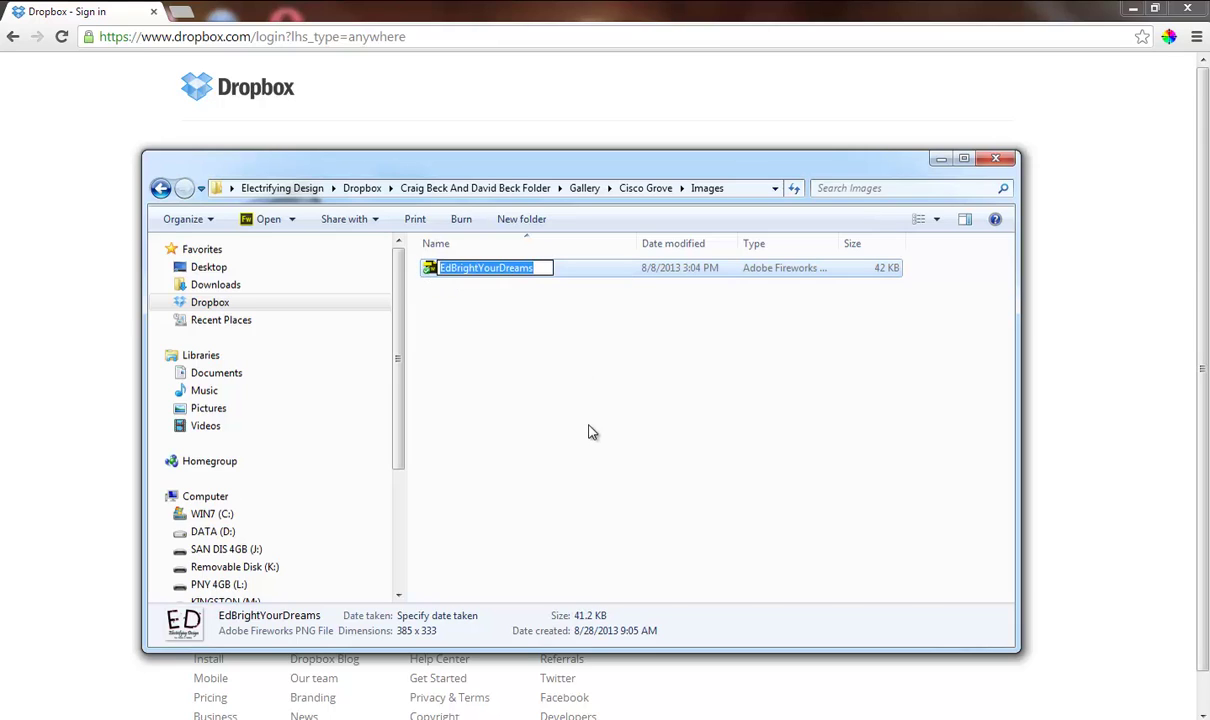
key(End)
click(588, 432)
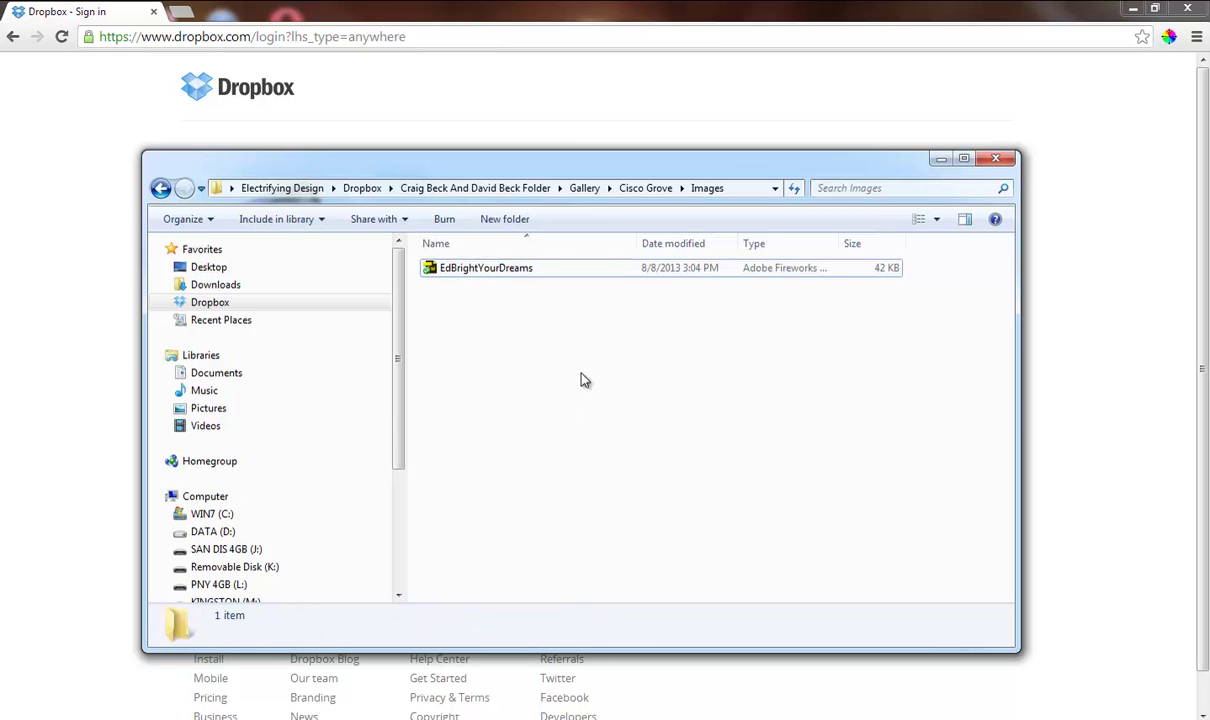
click(500, 274)
key(Delete)
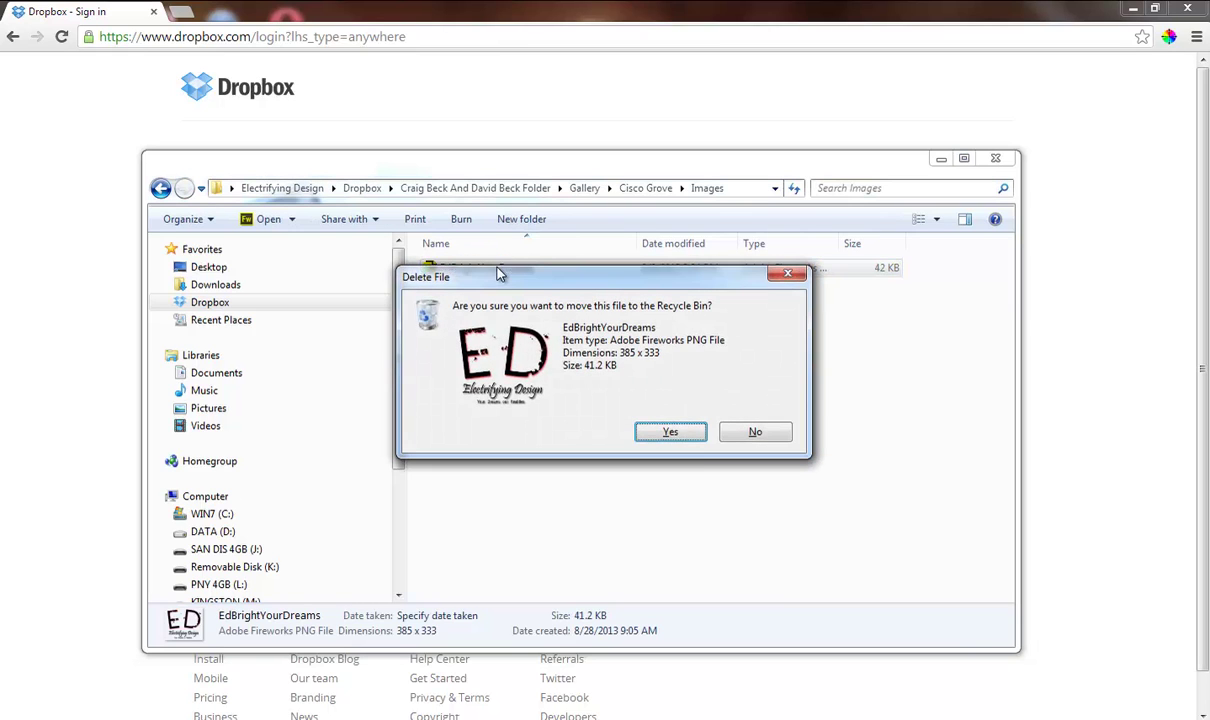
click(660, 432)
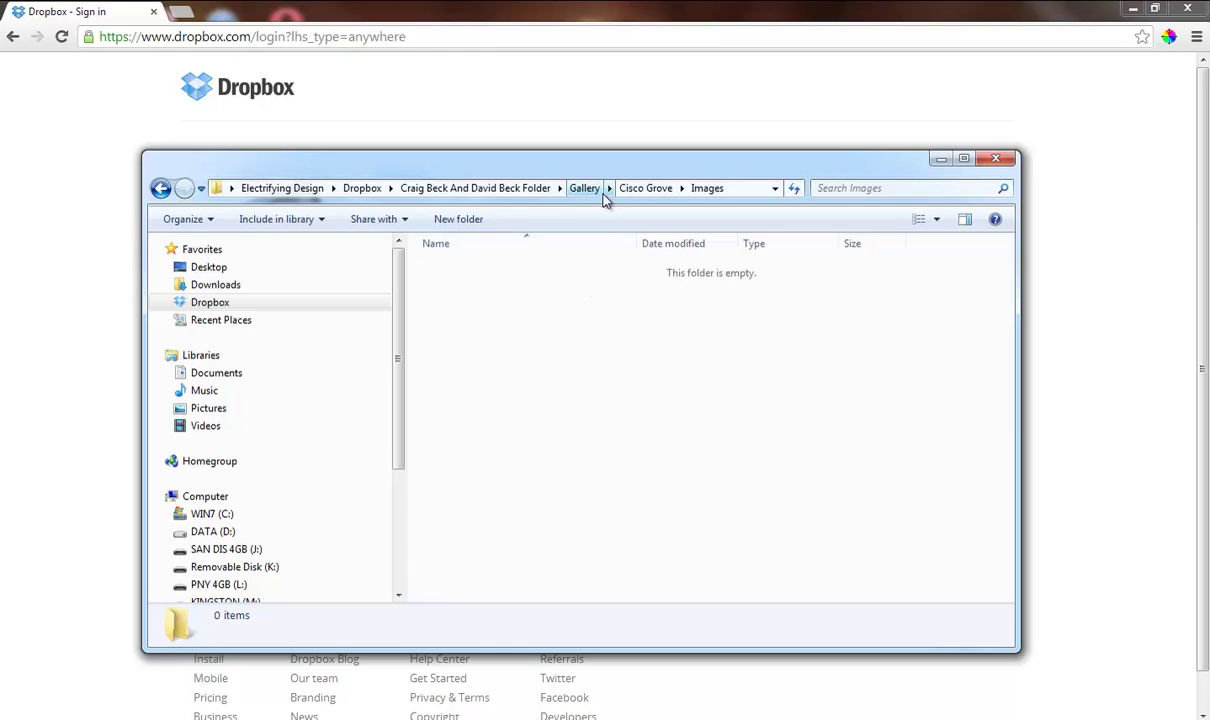
- Return to the Gallery folder and rename the Location Images folder as Tahoe City
click(645, 188)
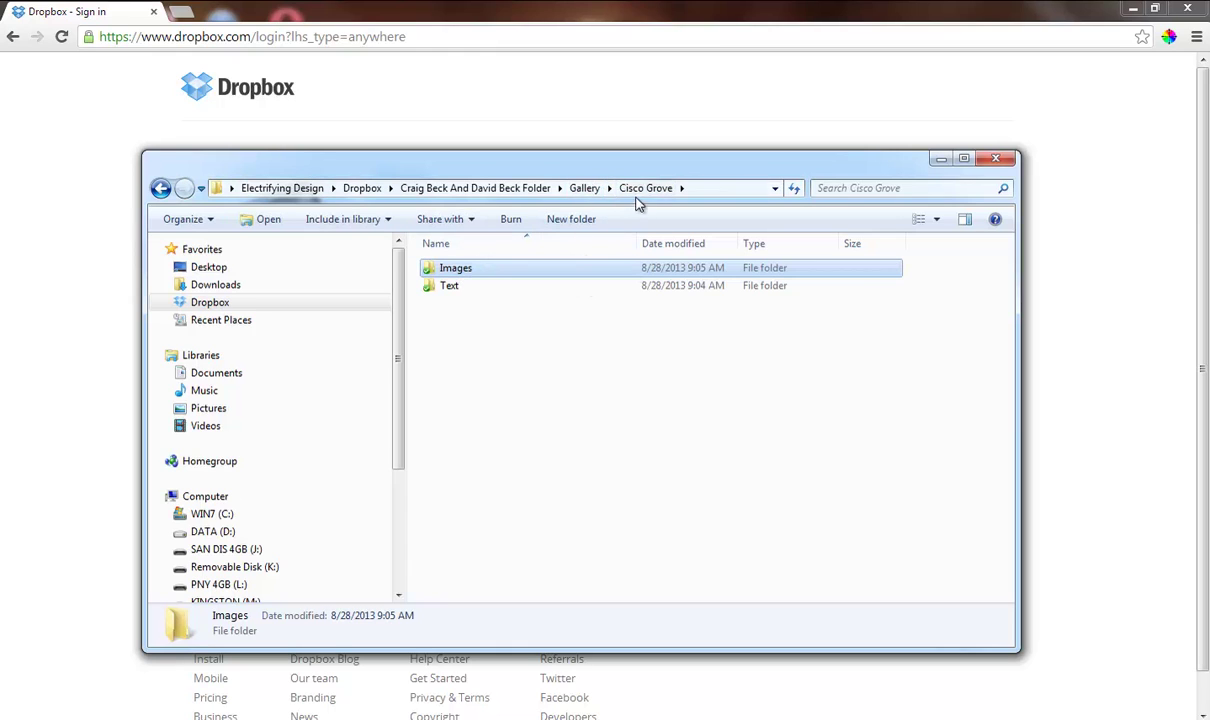
click(586, 188)
click(488, 290)
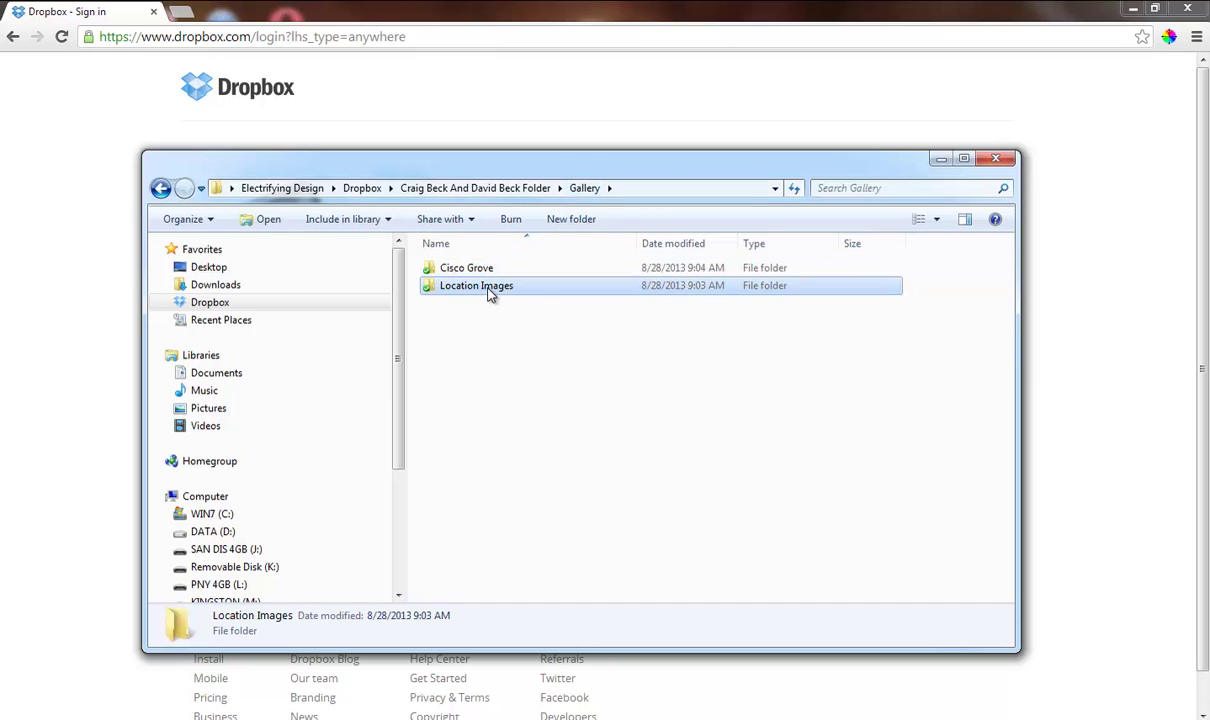
right_click(488, 290)
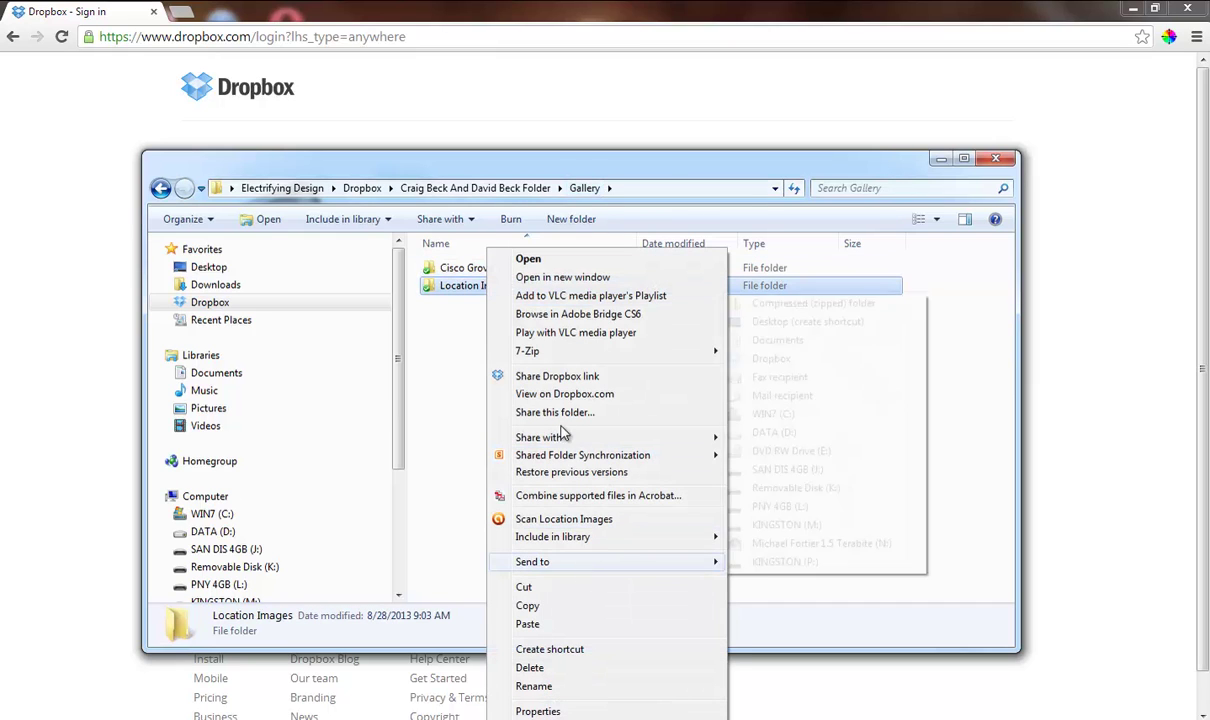
click(616, 687)
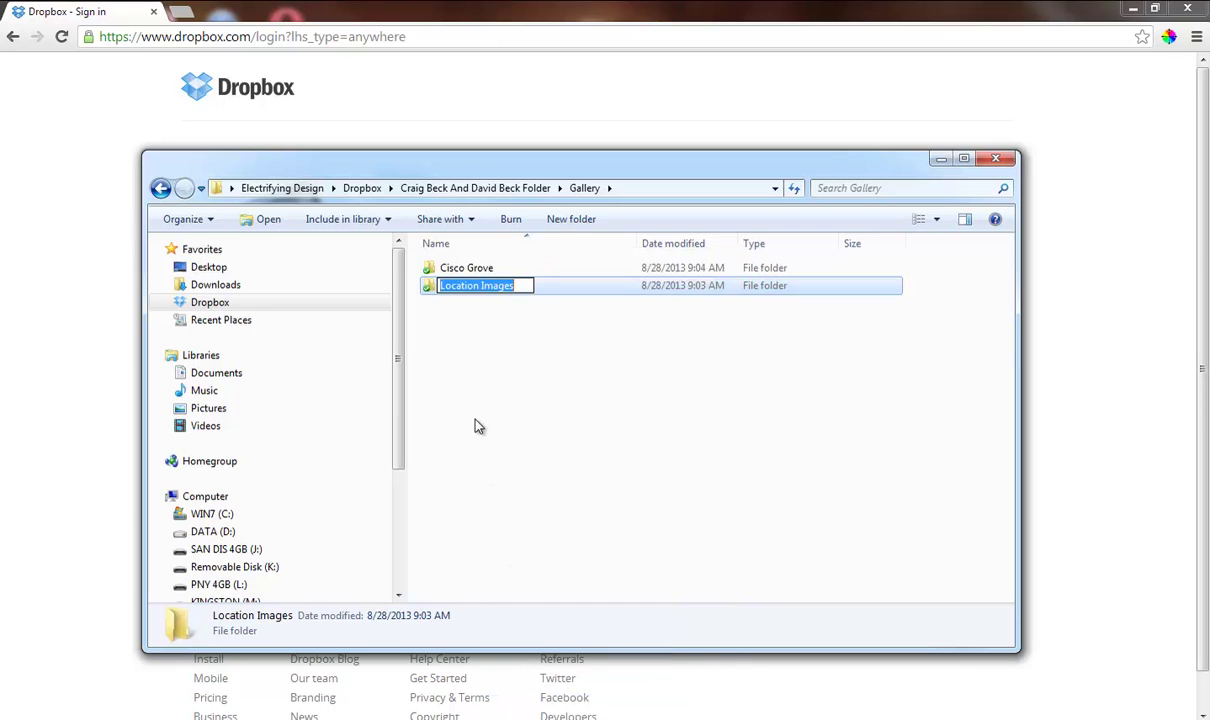
text(Tahoe Cl)
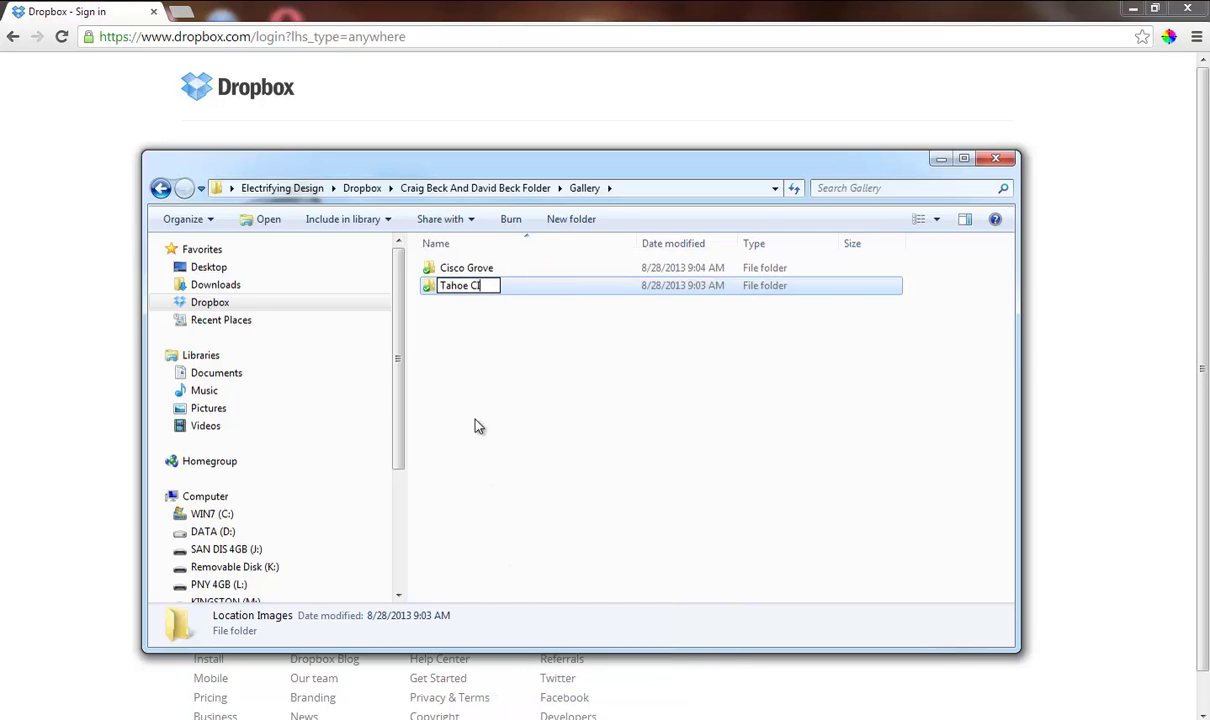
text(T)
key(BackSpace)
key(BackSpace)
text(ity)
key(Return)
- Copy the Images and Text subfolders from Cisco Grove into the Tahoe City folder
double_click(450, 269)
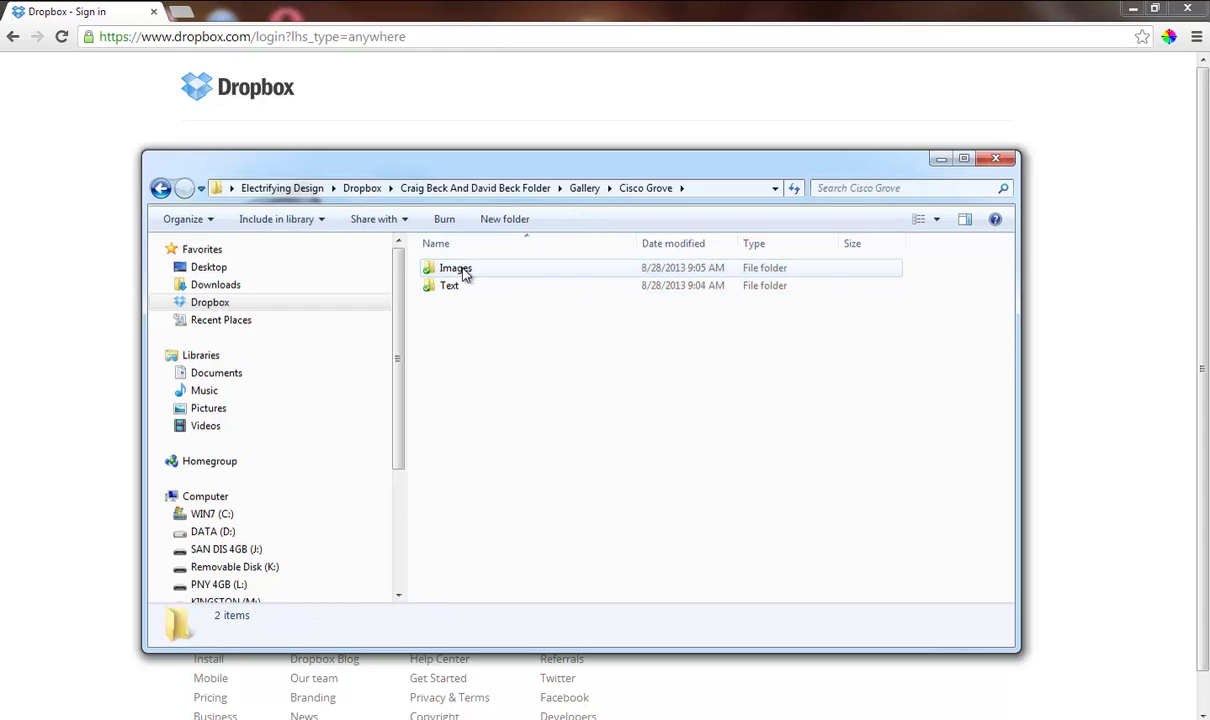
click(463, 271)
shift+click(462, 287)
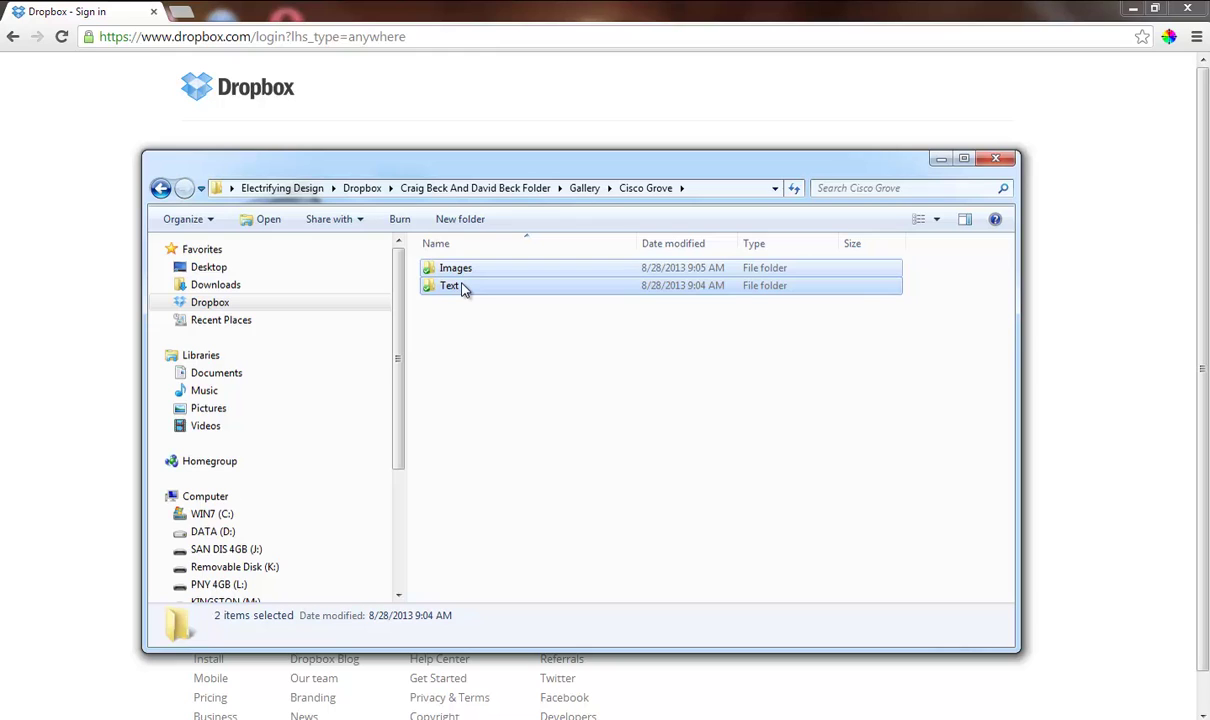
click(590, 190)
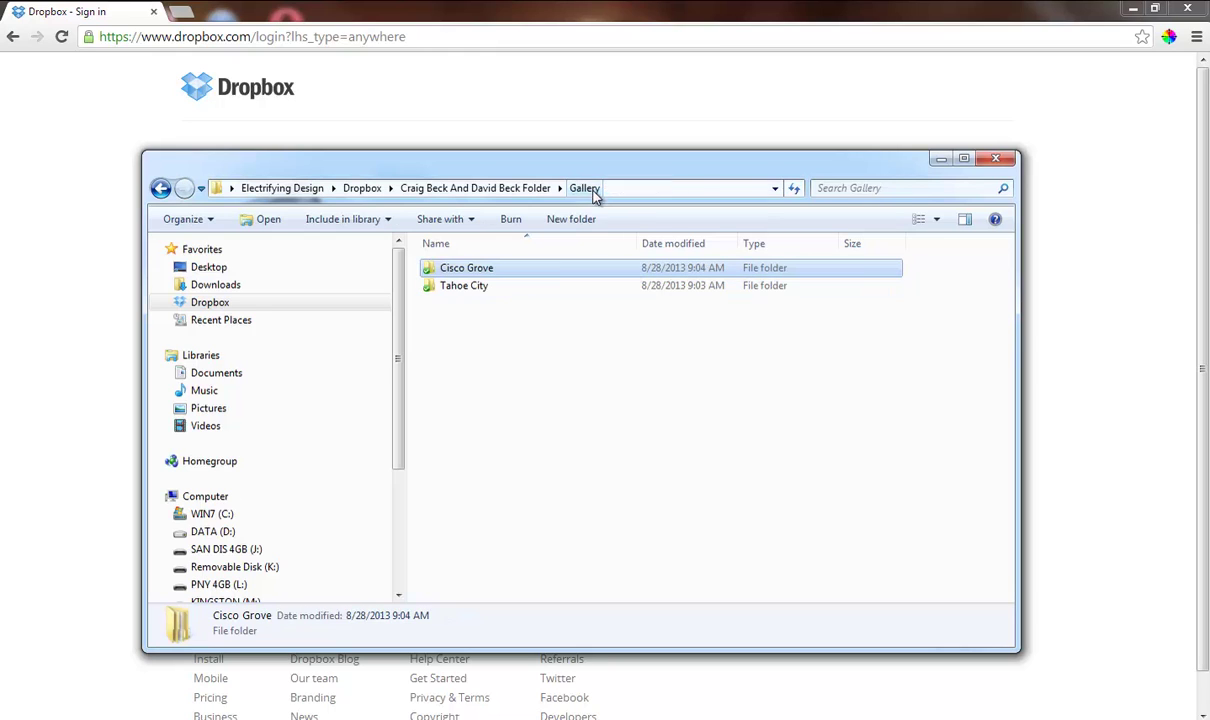
double_click(486, 290)
key(ctrl+v)
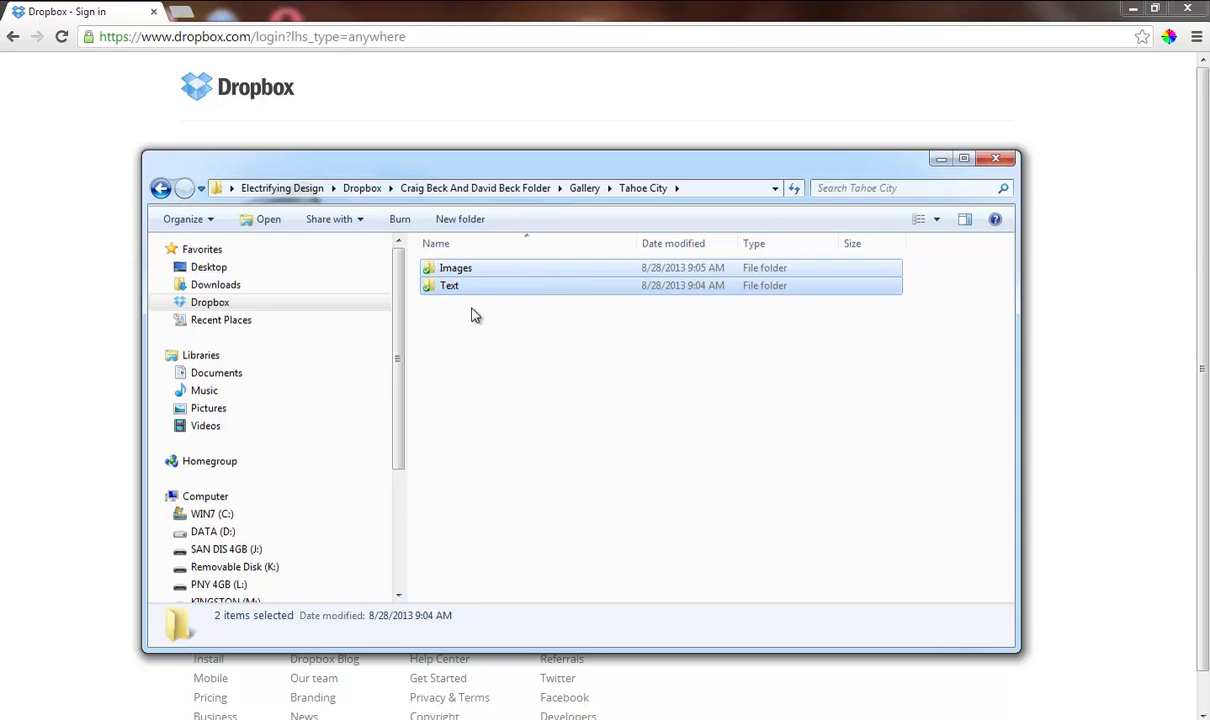
- Go from Tahoe City back up to the clients' Dropbox folder and open its About folder
click(478, 336)
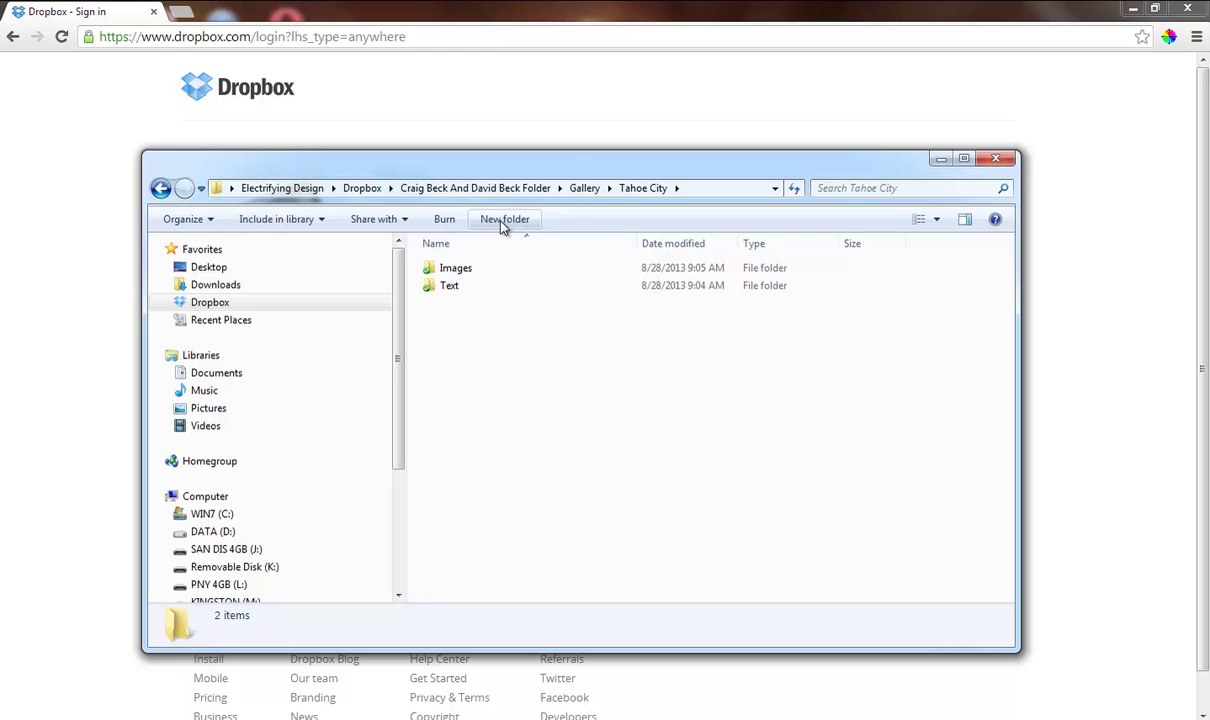
click(586, 190)
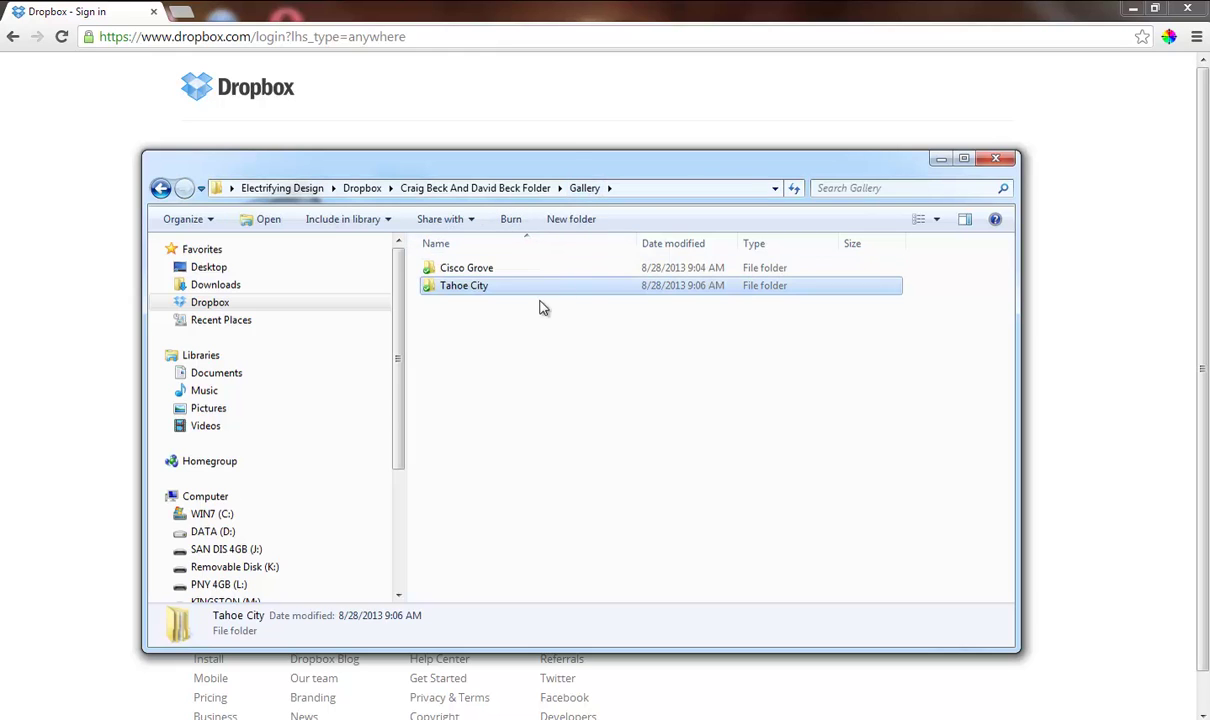
click(485, 188)
double_click(452, 268)
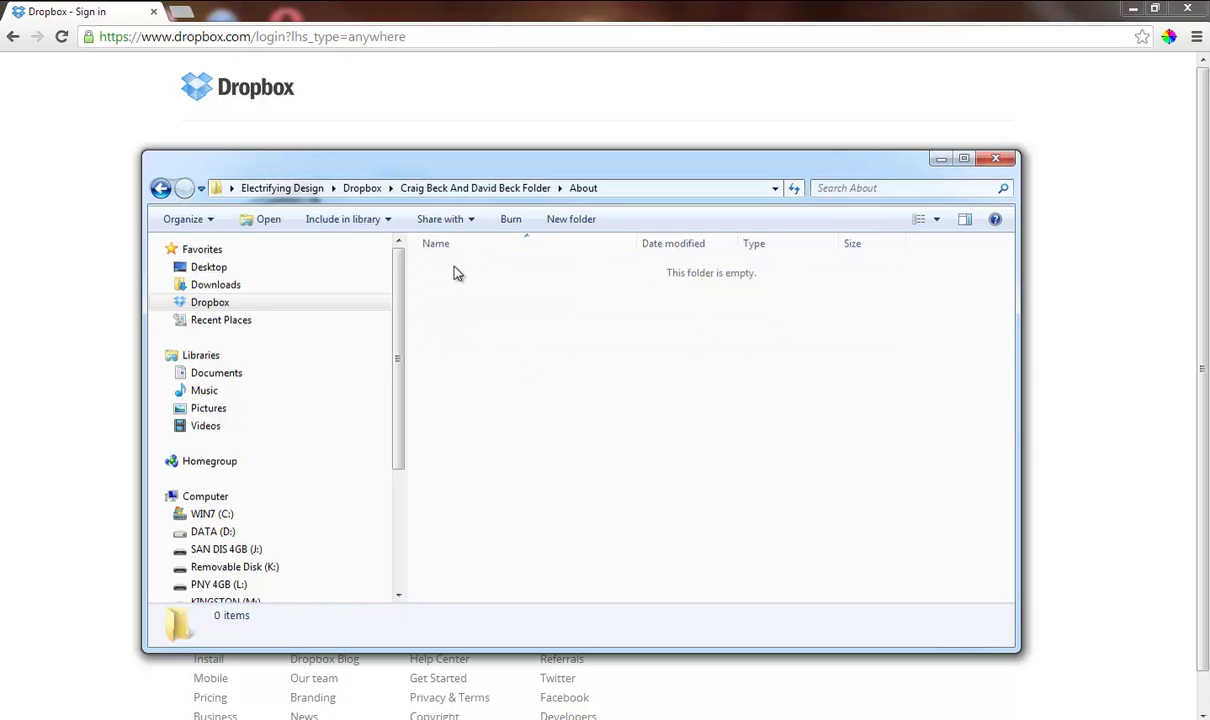
click(458, 219)
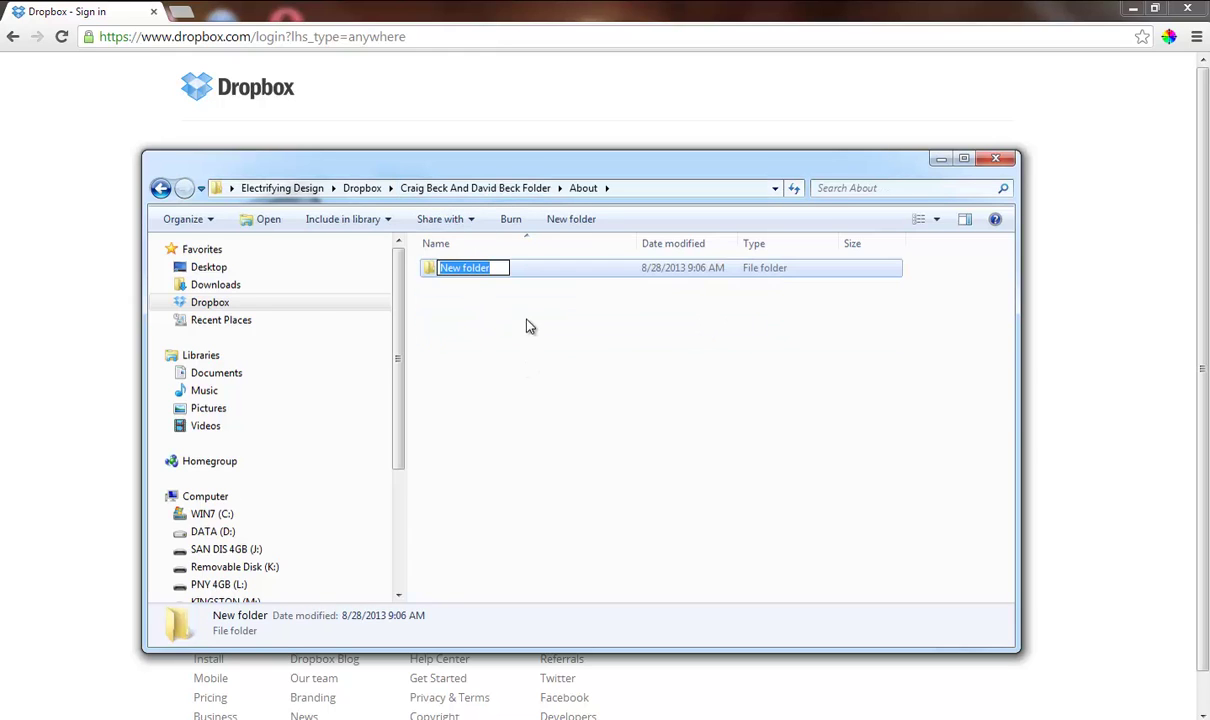
click(532, 334)
click(486, 280)
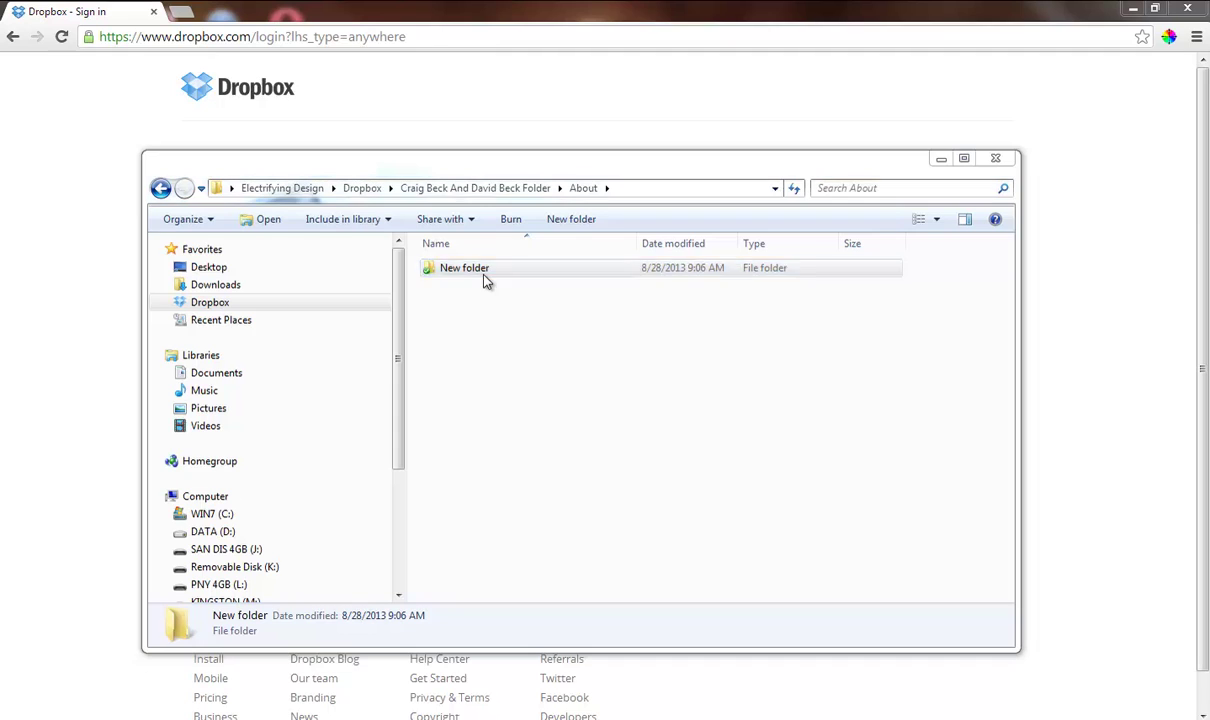
key(Delete)
click(658, 442)
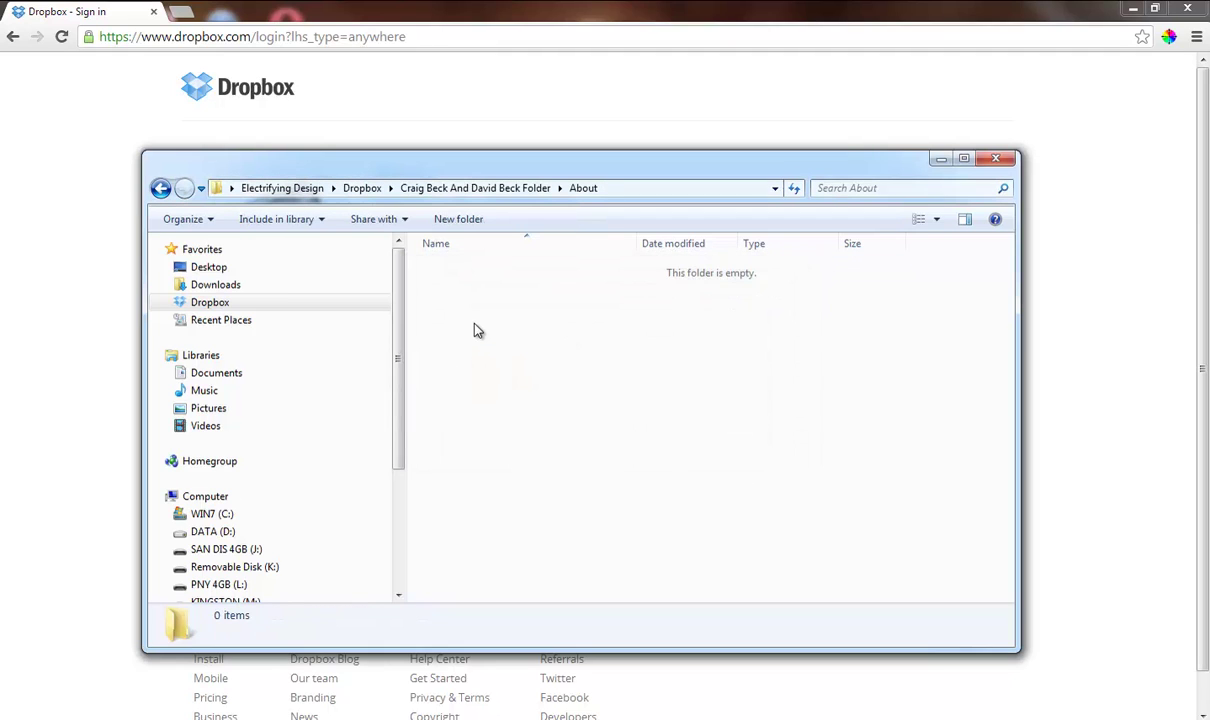
- Paste the copied Images and Text subfolders into both the About folder and the Contact folder
key(ctrl+v)
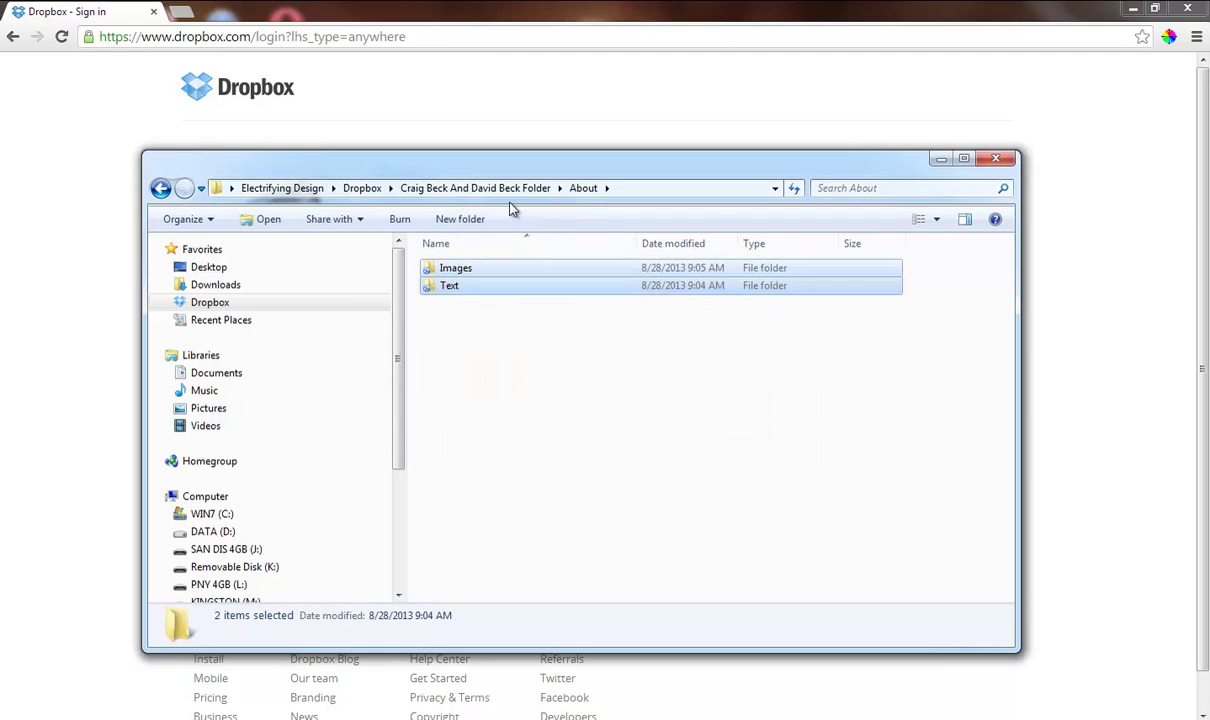
click(463, 290)
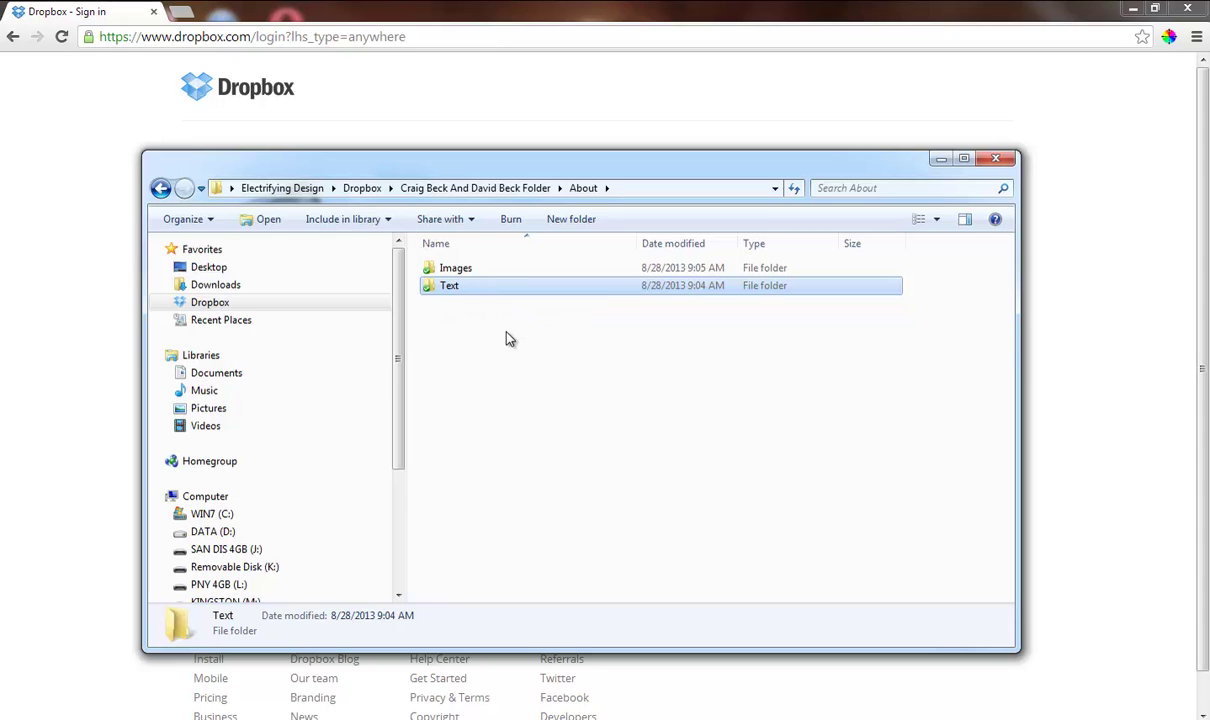
click(470, 189)
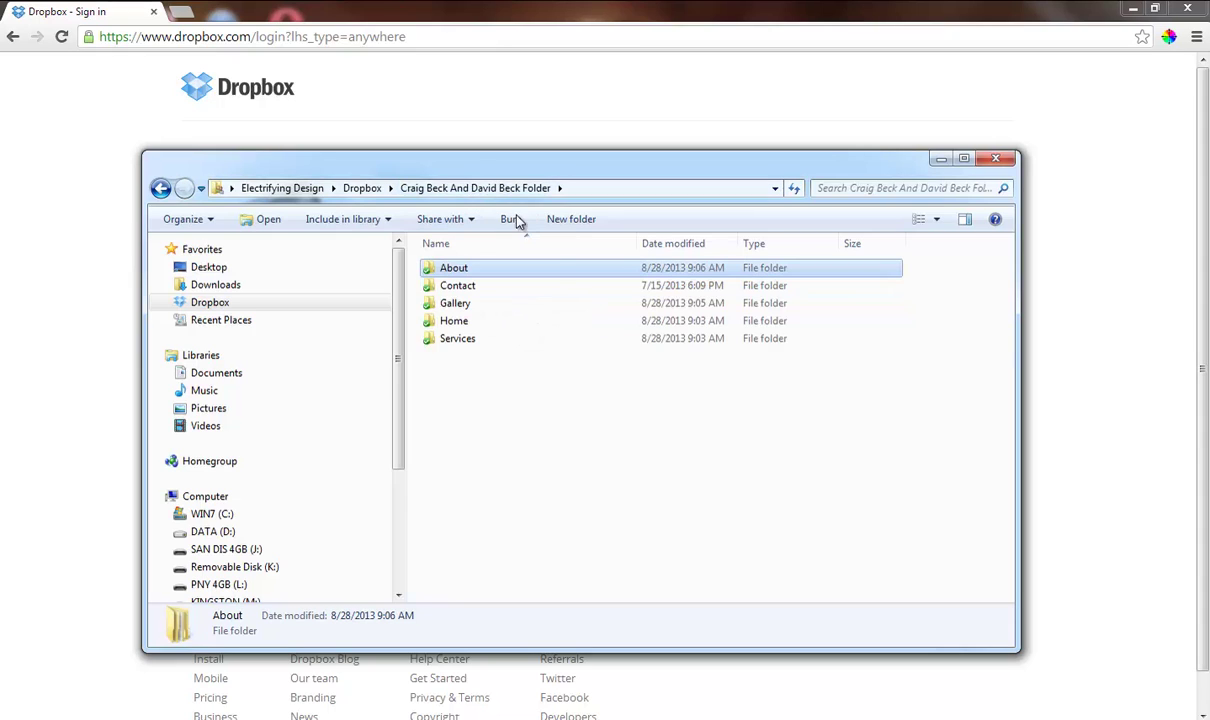
double_click(486, 287)
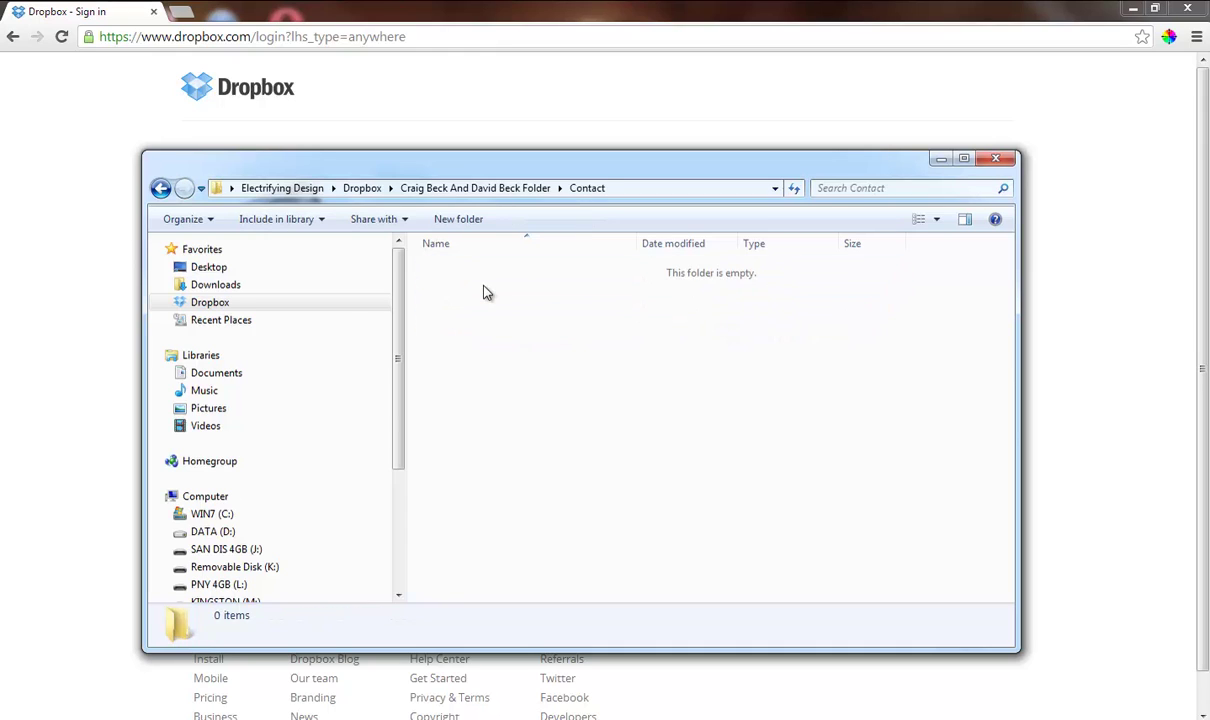
key(ctrl+v)
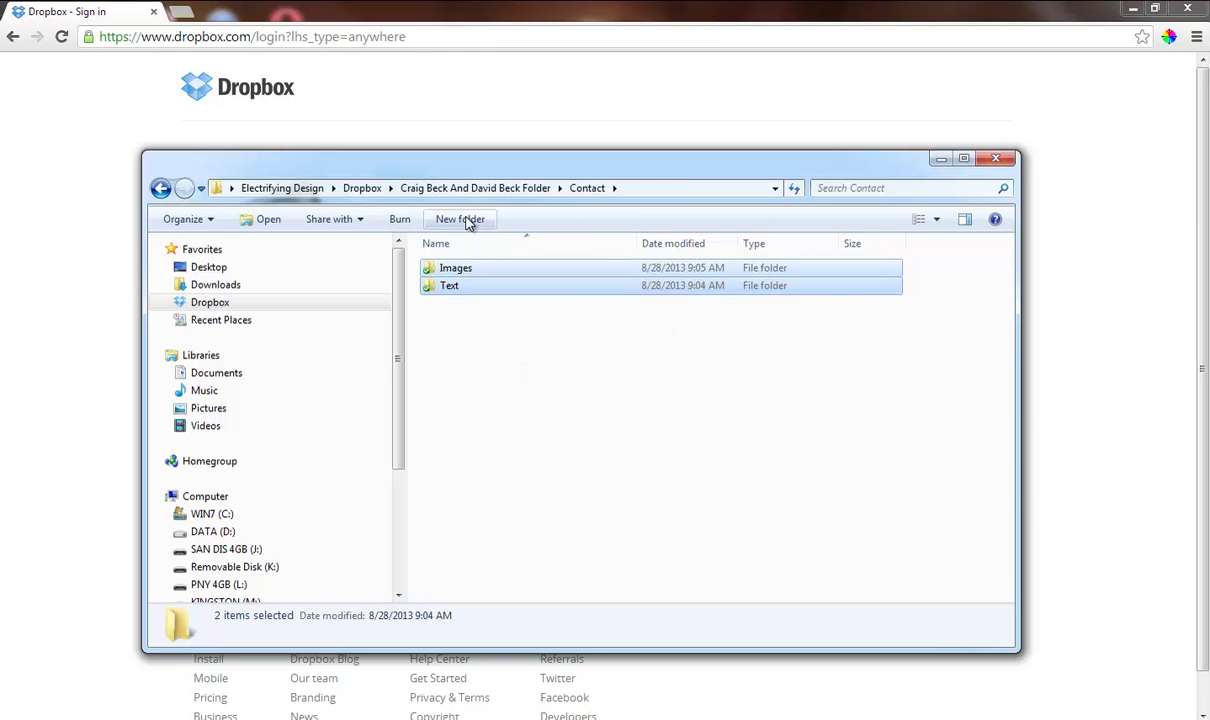
- Create a new folder named Recent Projects in the clients' Dropbox folder
click(519, 189)
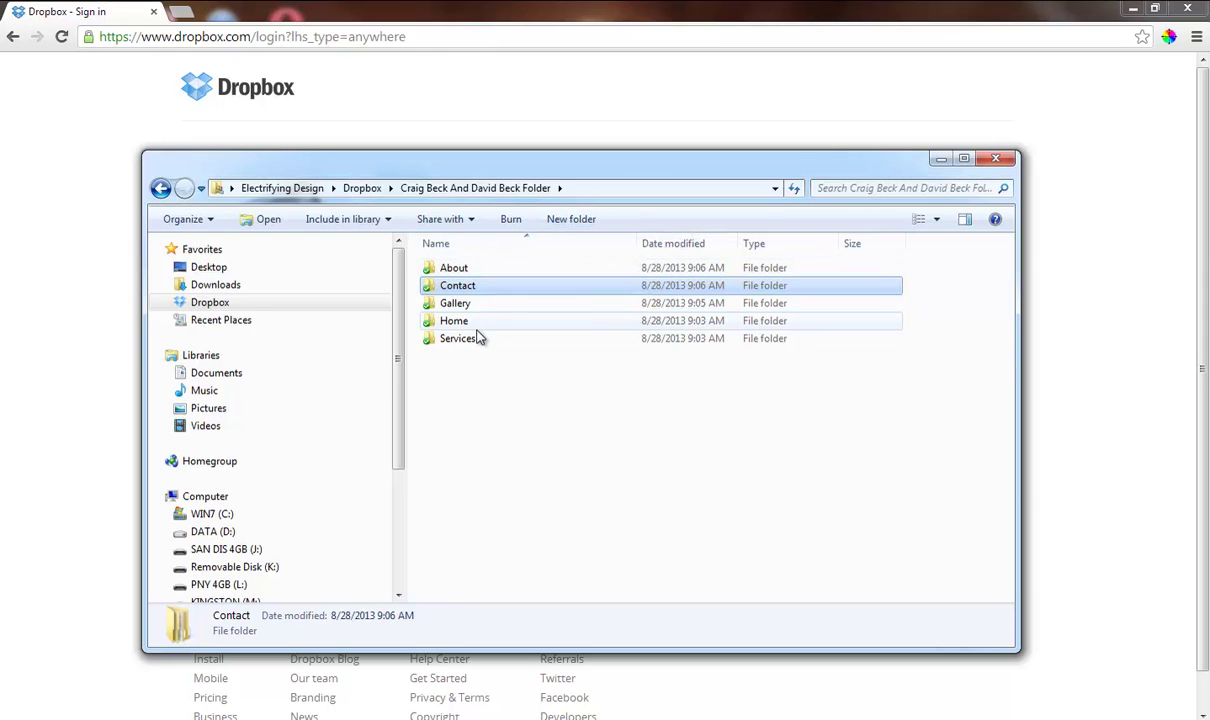
click(566, 222)
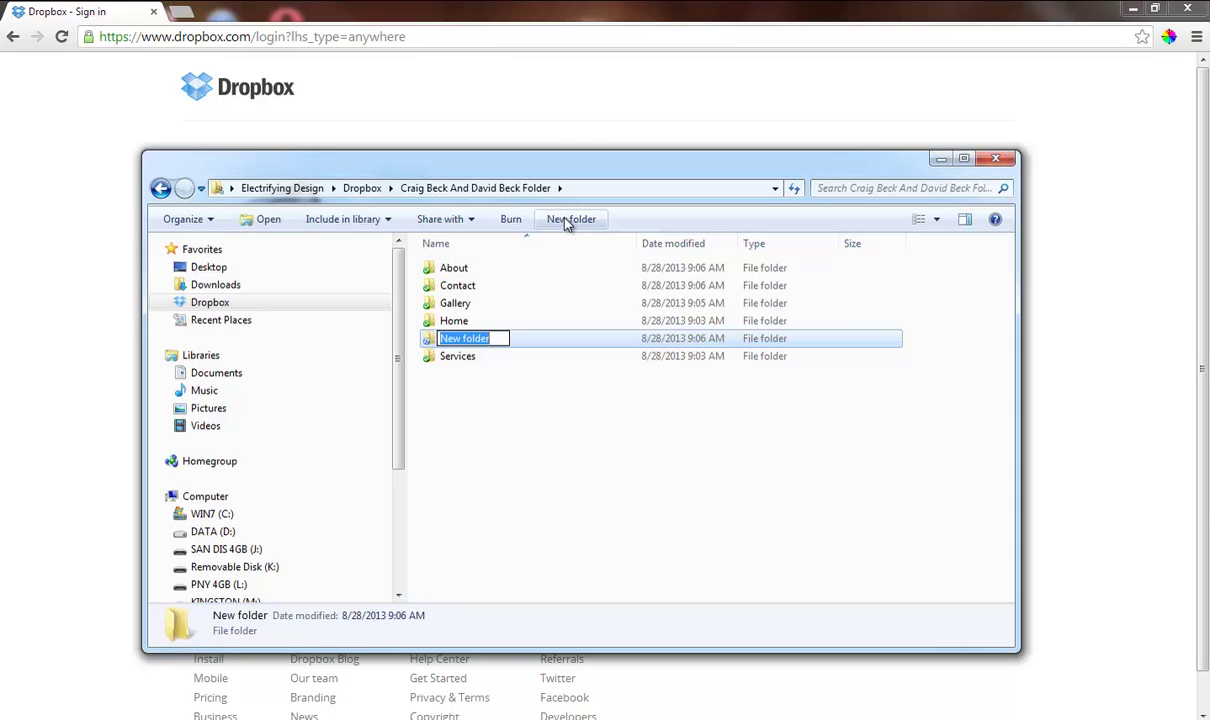
text(P)
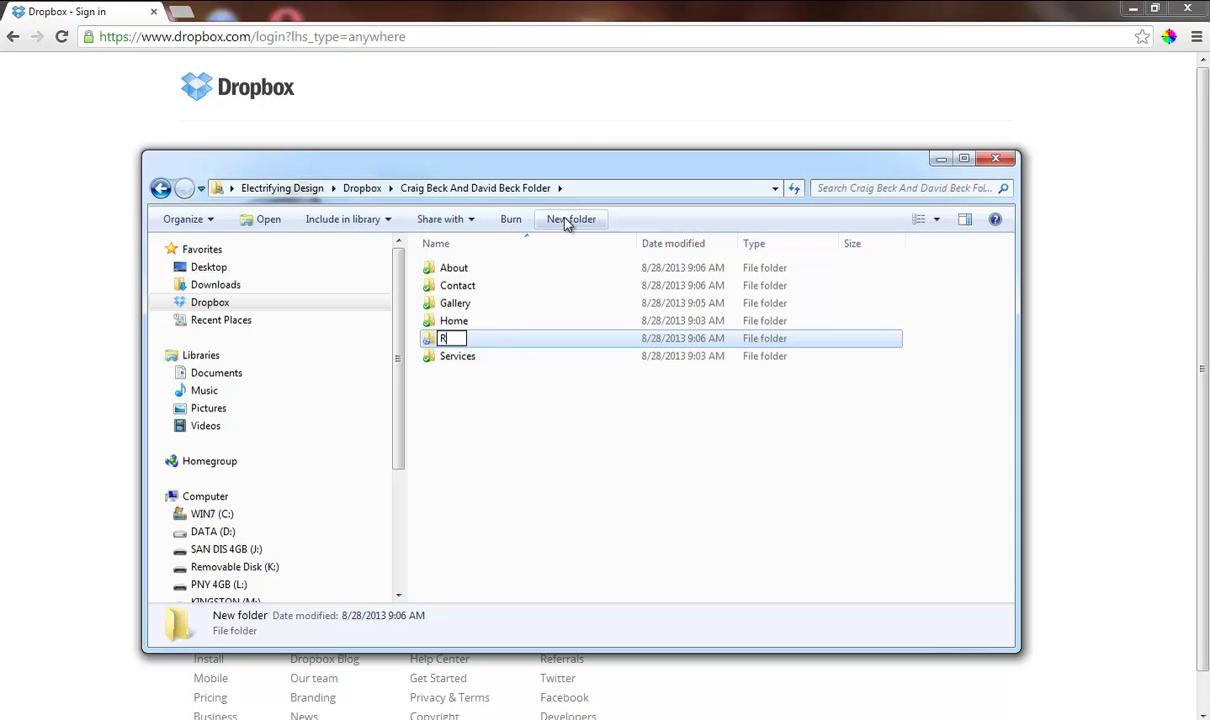
text(Recent Projects)
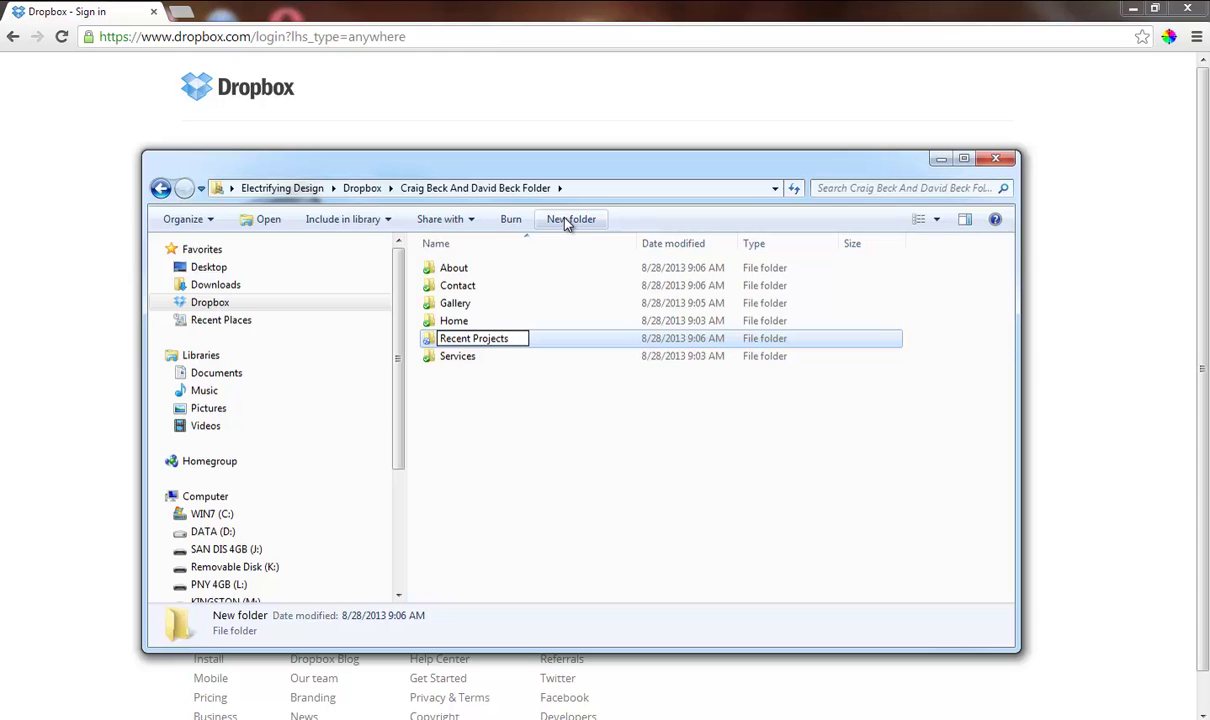
click(520, 405)
- Open the Recent Projects folder and paste the Images and Text subfolders into it
click(468, 343)
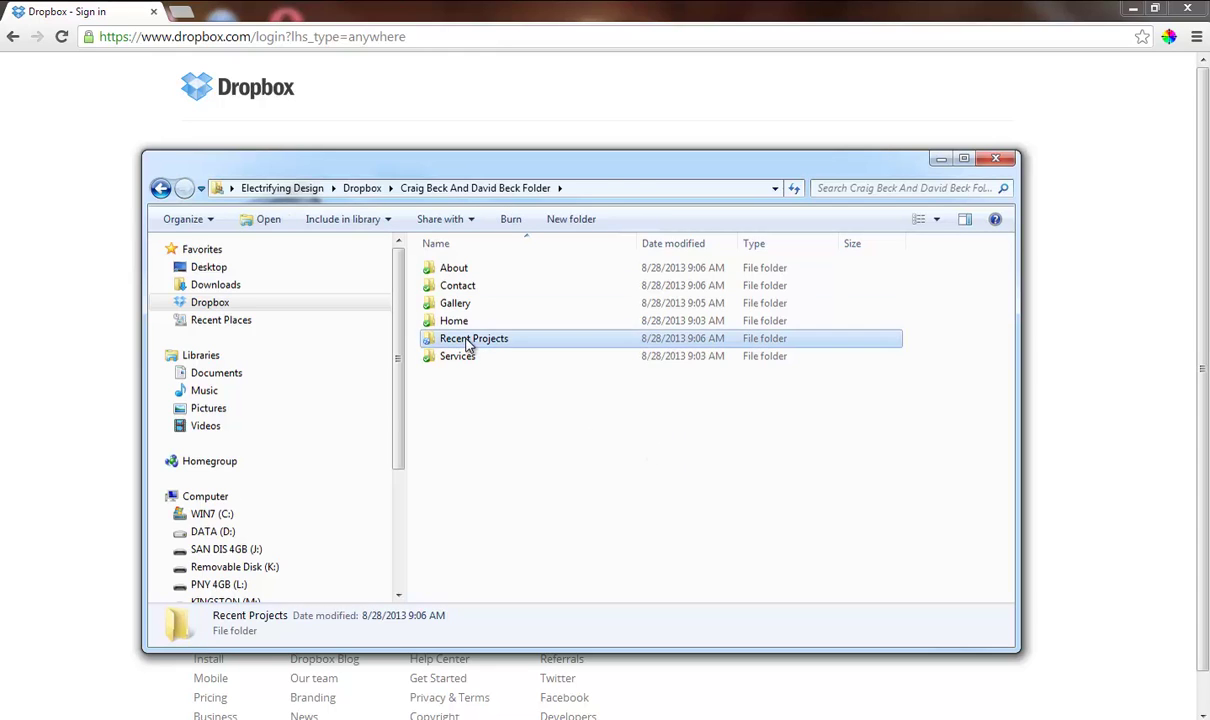
double_click(466, 344)
key(ctrl+v)
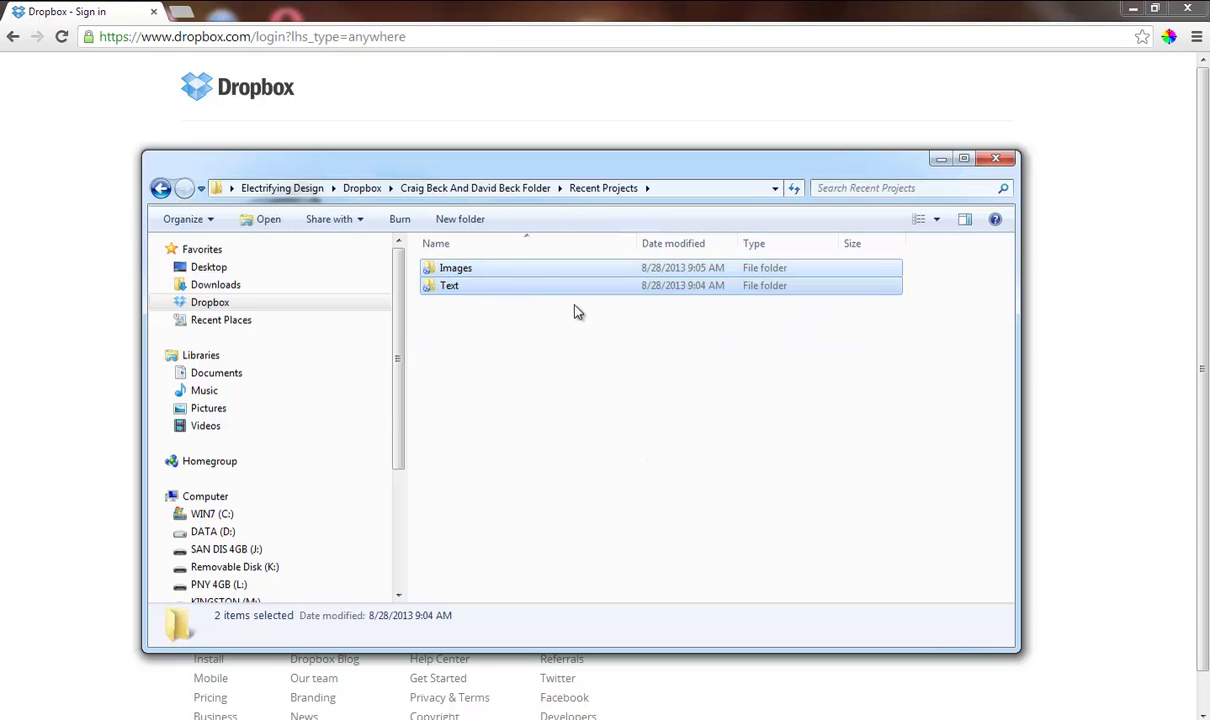
- Look inside the Images subfolder of Recent Projects, return to the clients' folder and close the file window
click(481, 315)
double_click(460, 274)
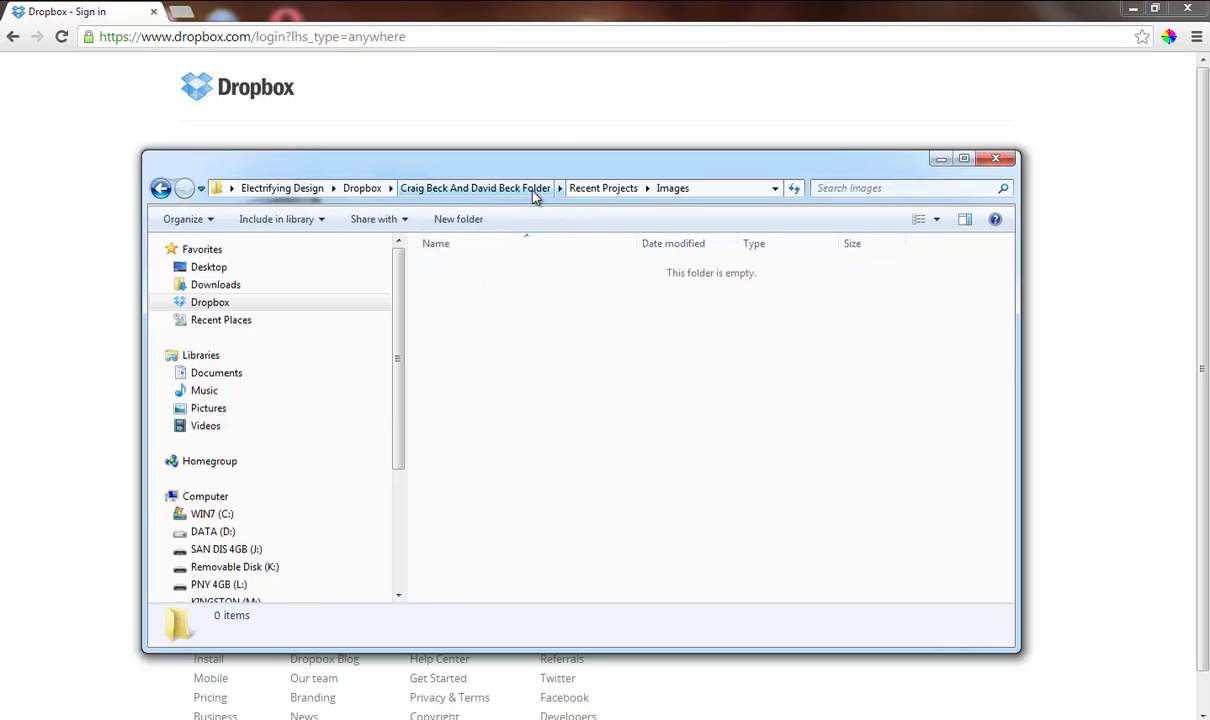
click(598, 189)
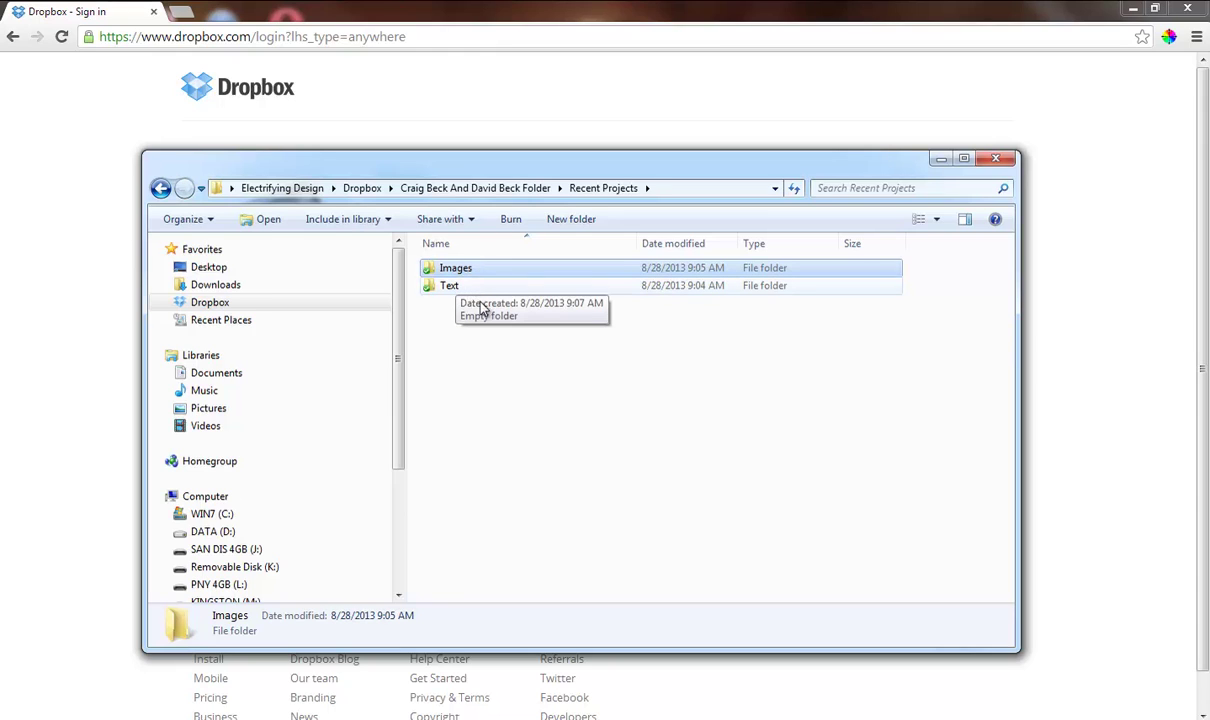
click(450, 186)
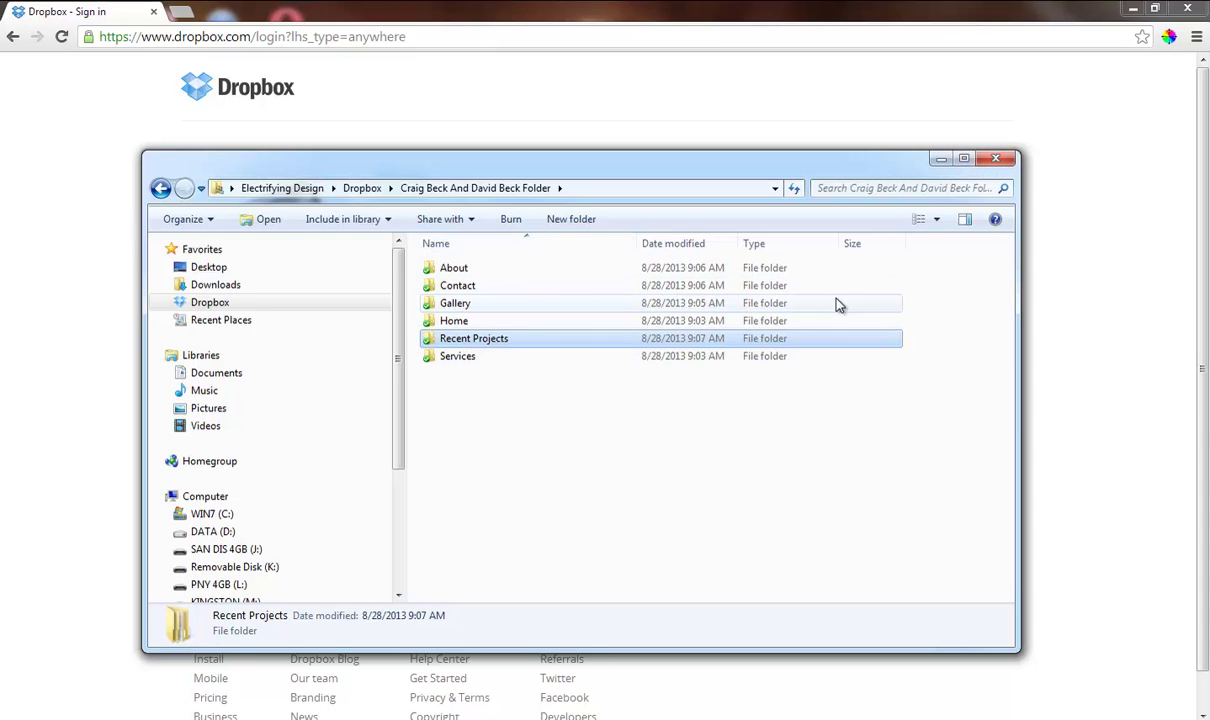
click(997, 161)
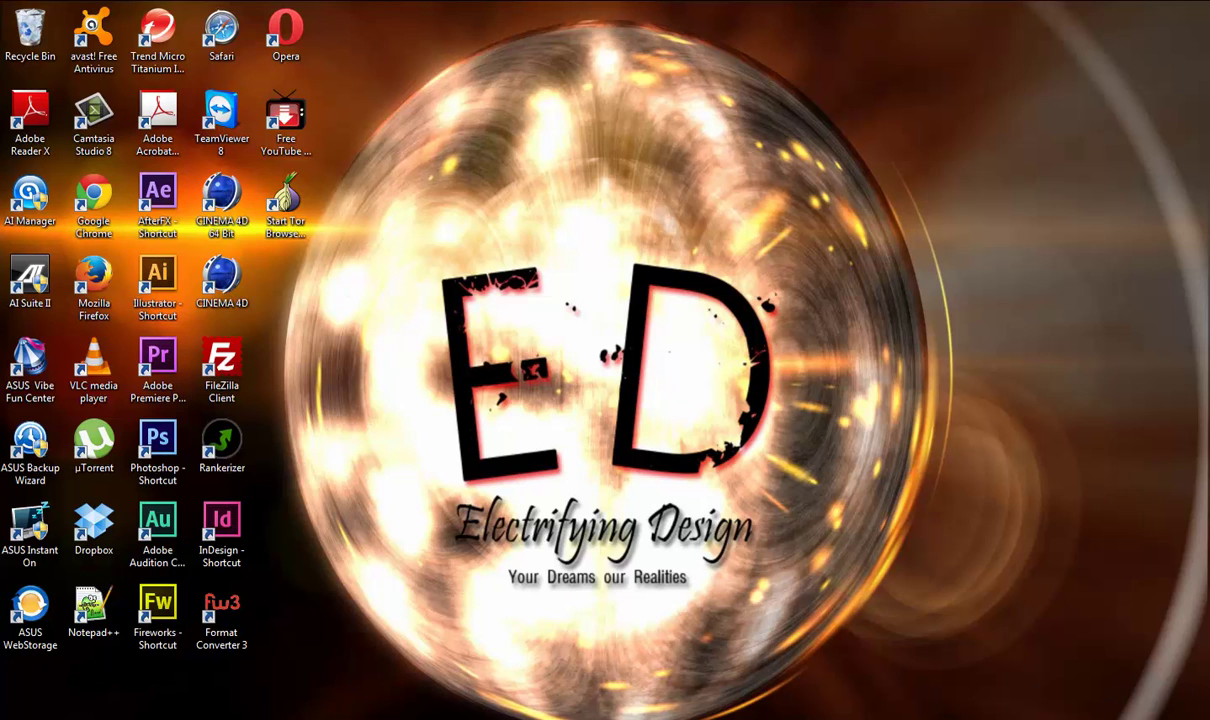
- Open a Computer window and browse through Dropbox to the two clients' shared folder to view its page folders
click(18, 712)
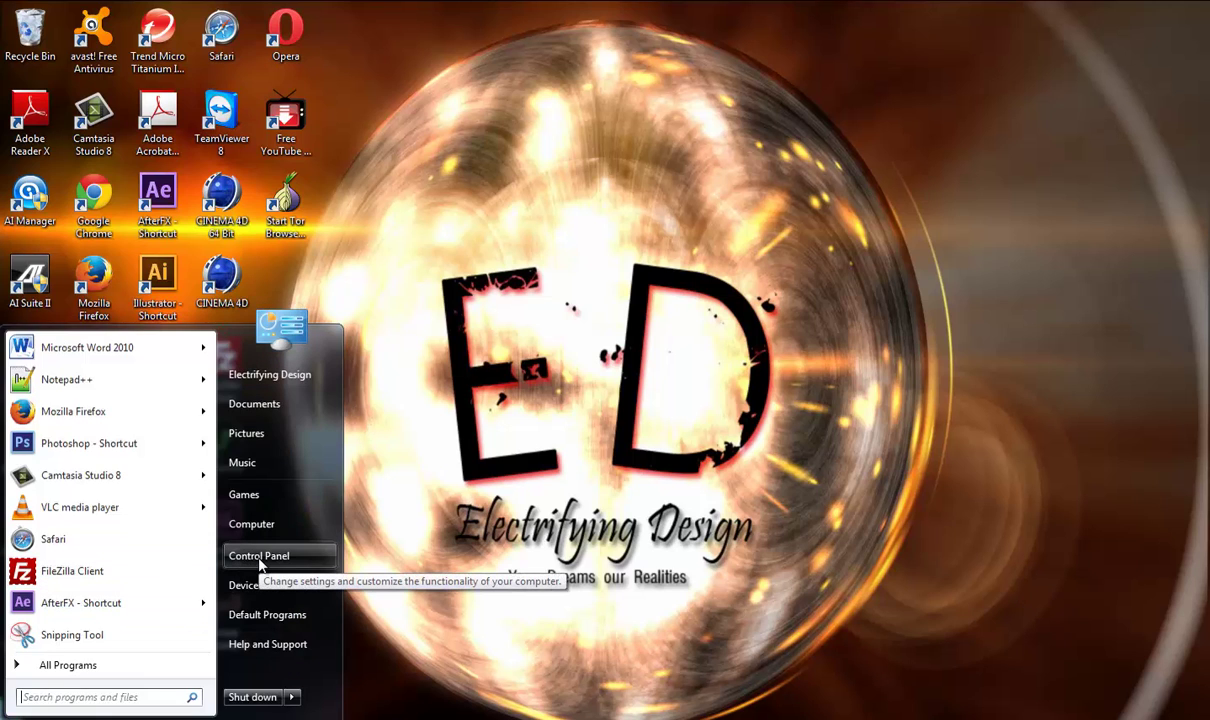
click(251, 523)
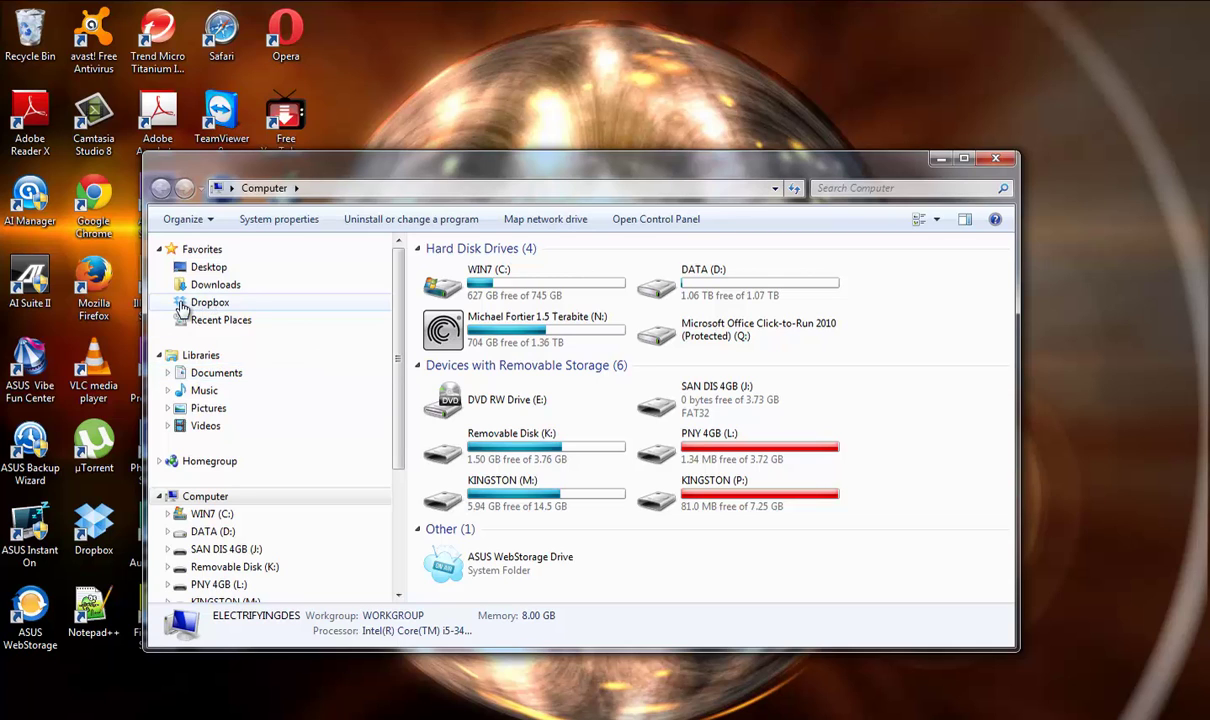
click(203, 302)
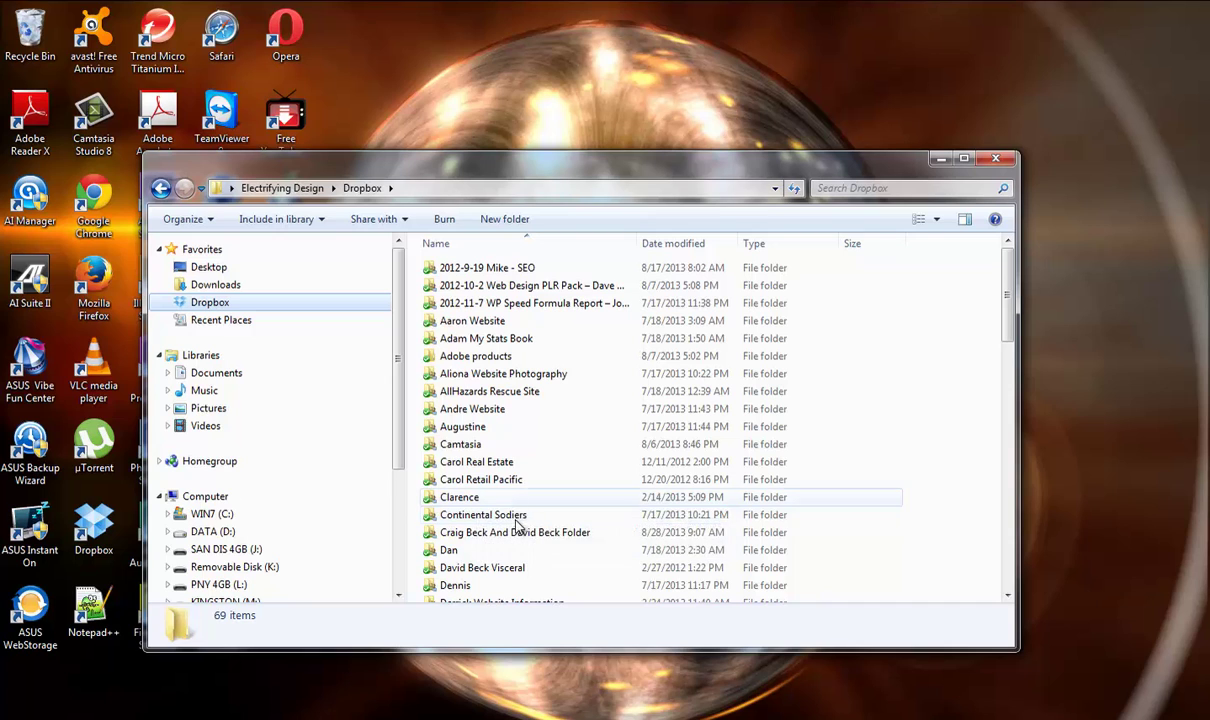
double_click(470, 532)
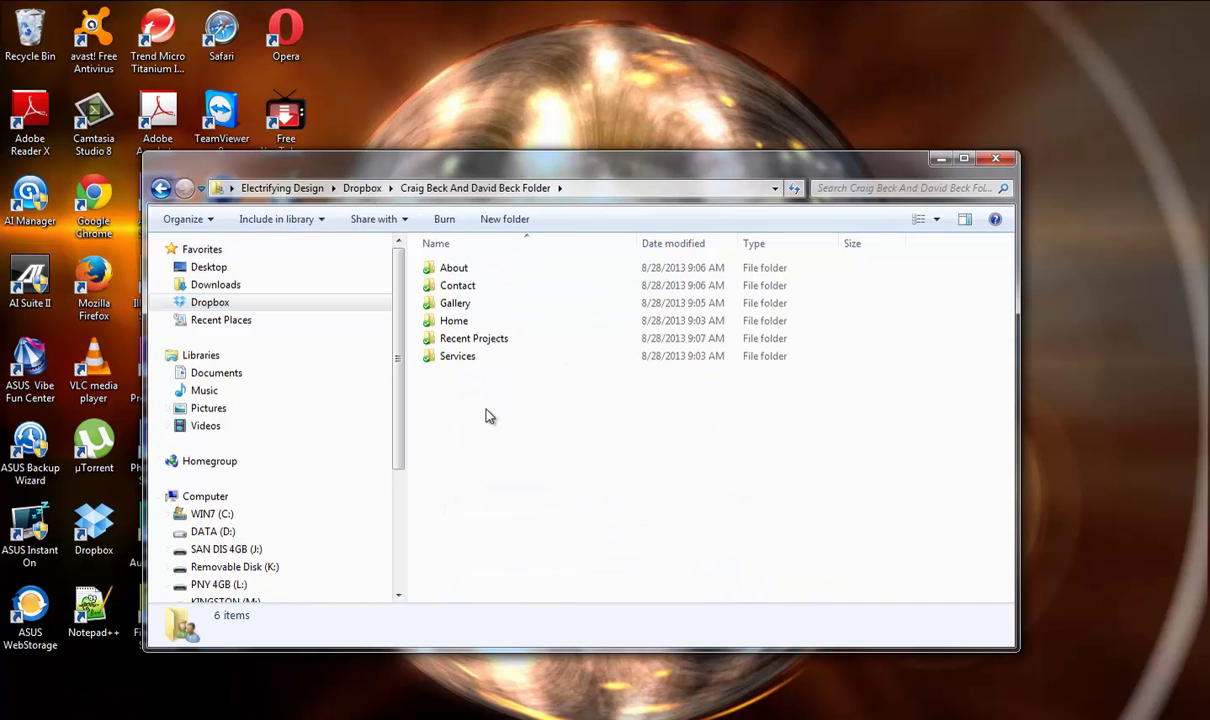
- Return to Dropbox and browse the forklift safety client's folder down to the Extras subfolder in Services
key(BackSpace)
click(474, 460)
key(g)
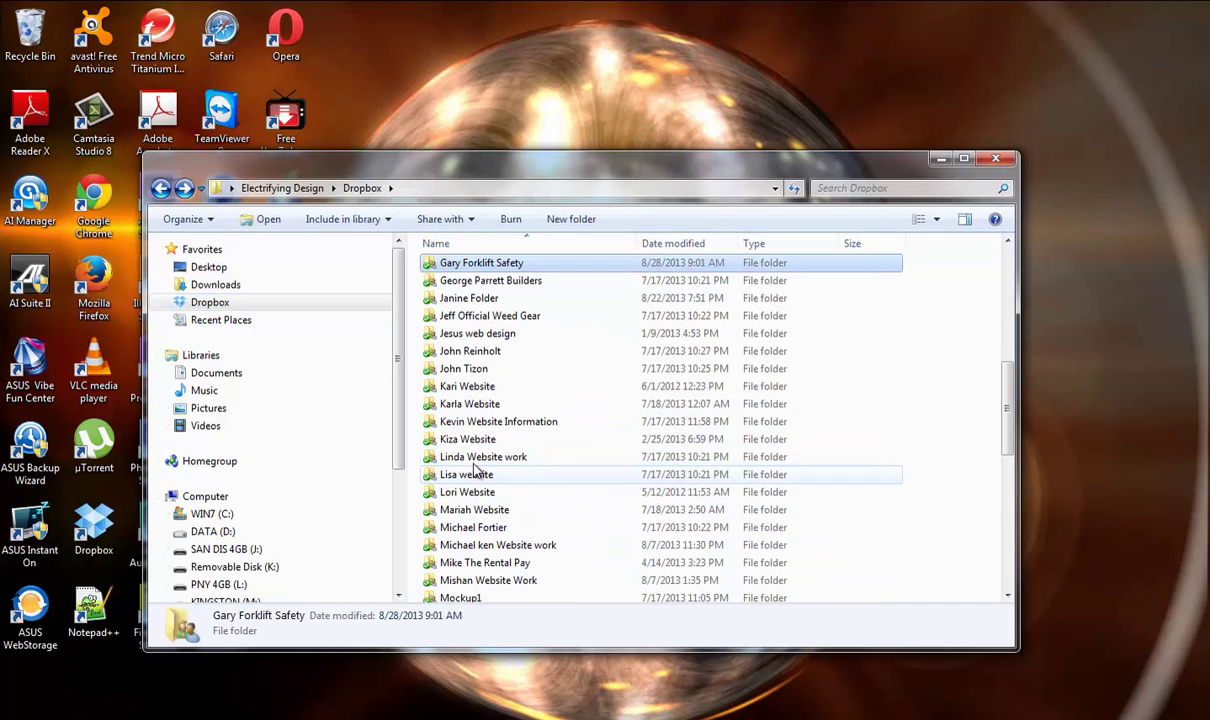
double_click(481, 263)
click(474, 322)
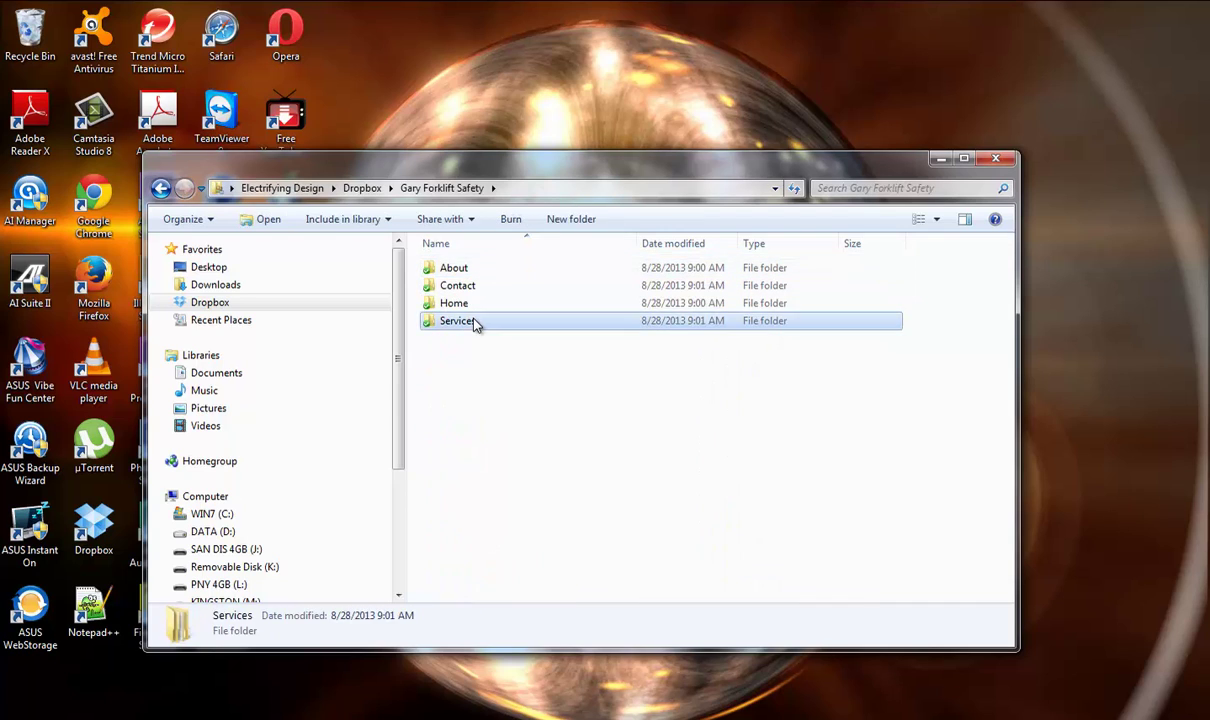
double_click(474, 322)
double_click(454, 269)
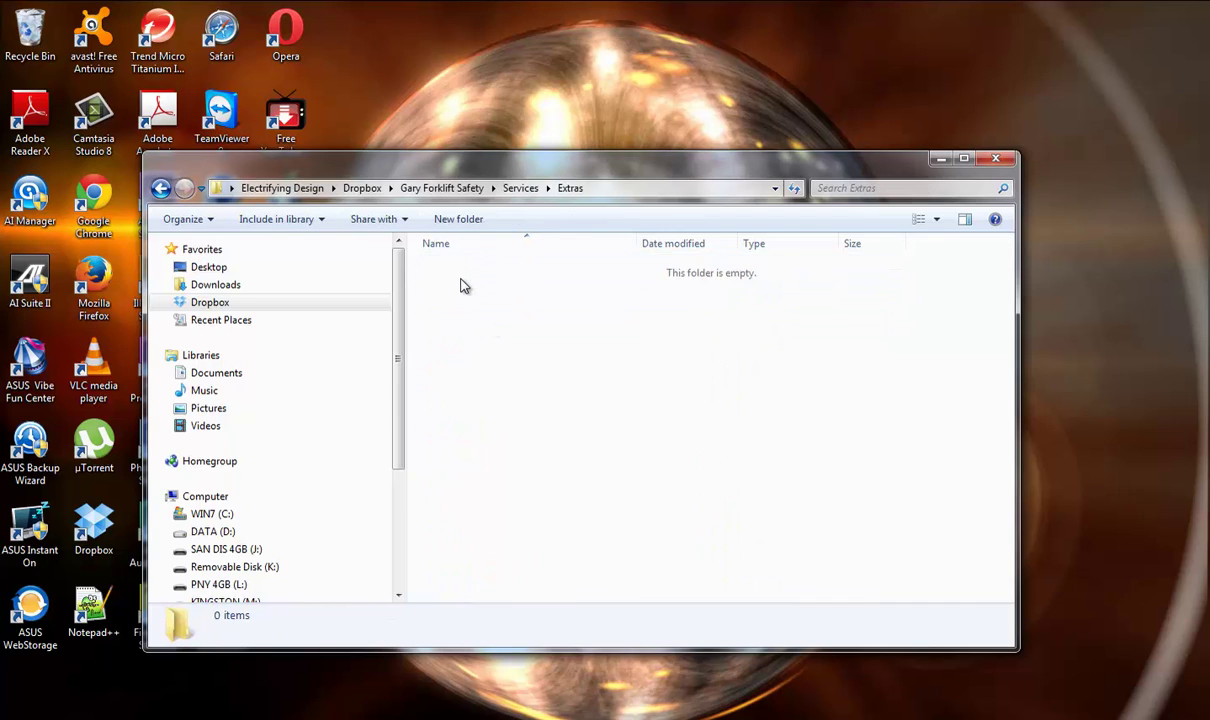
- Go back up from Extras to the main Dropbox folder and close the file window
key(BackSpace)
key(BackSpace)
key(BackSpace)
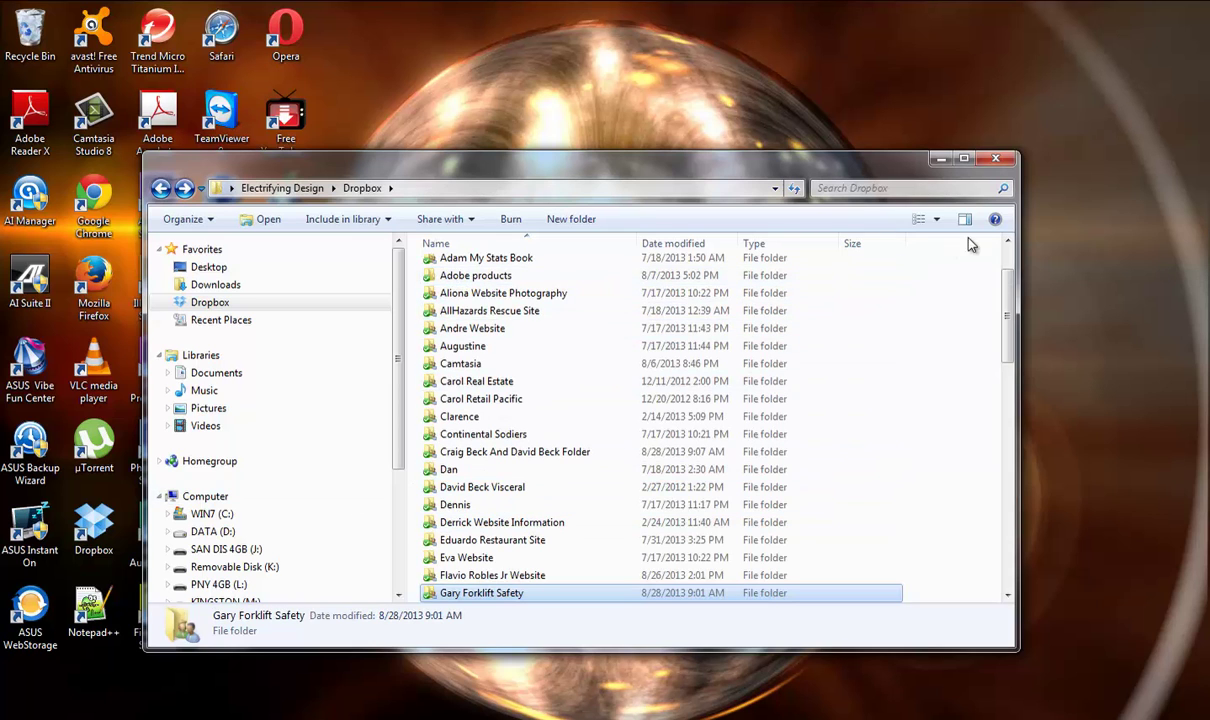
click(997, 160)
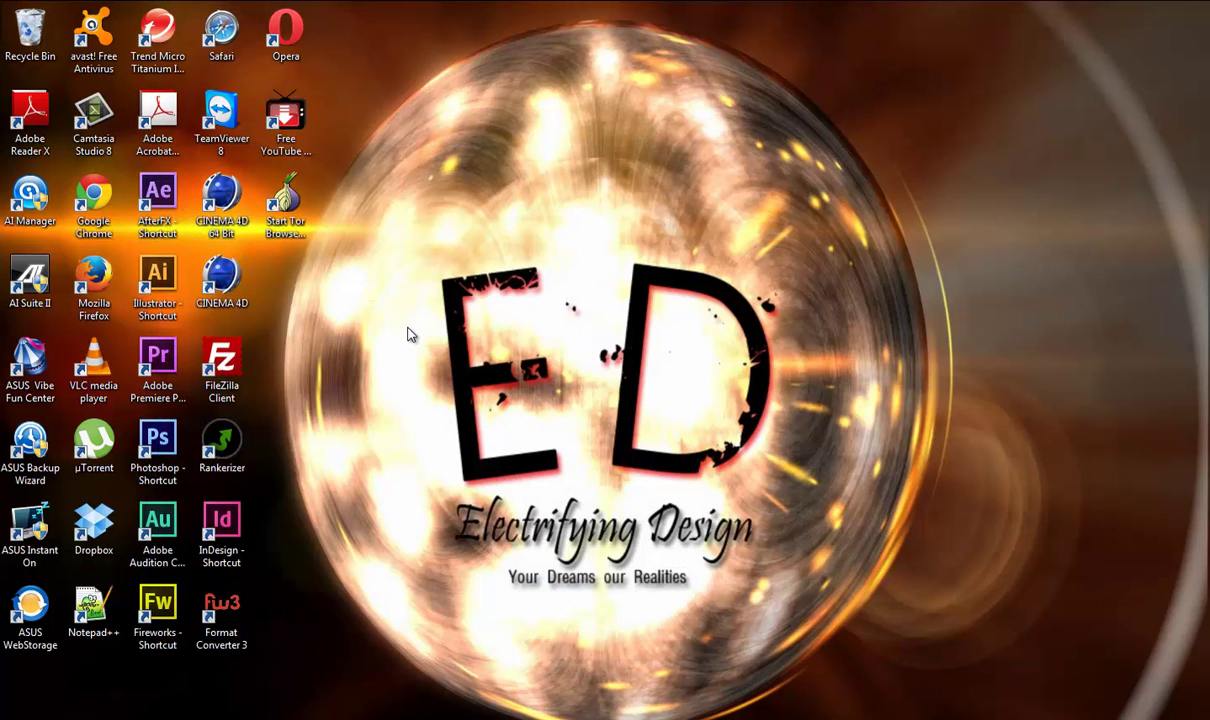